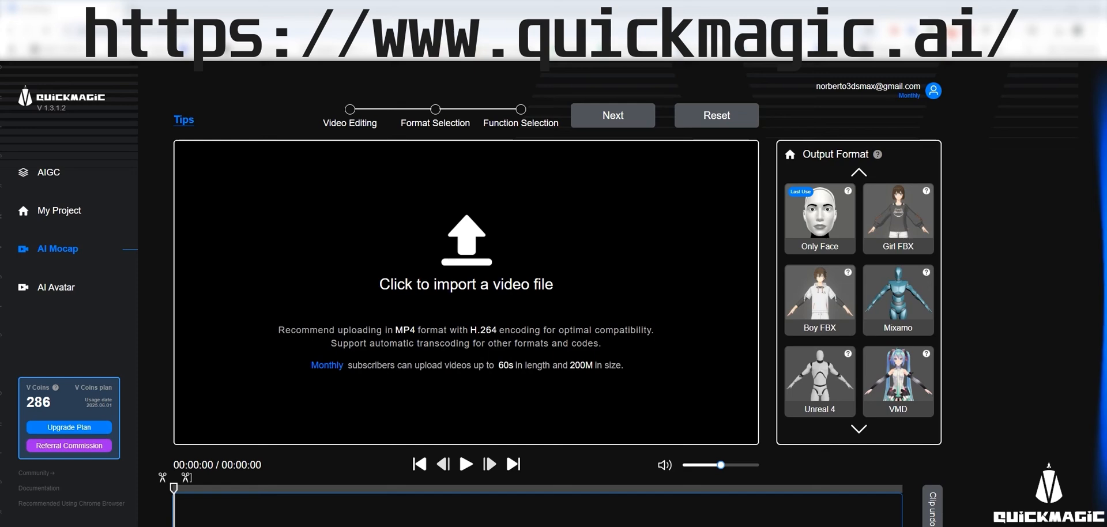
# Import the dance video into QuickMagic and generate a full-body BIP motion titled Dance.
pyautogui.moveTo(721, 264); pyautogui.dragTo(572, 244)
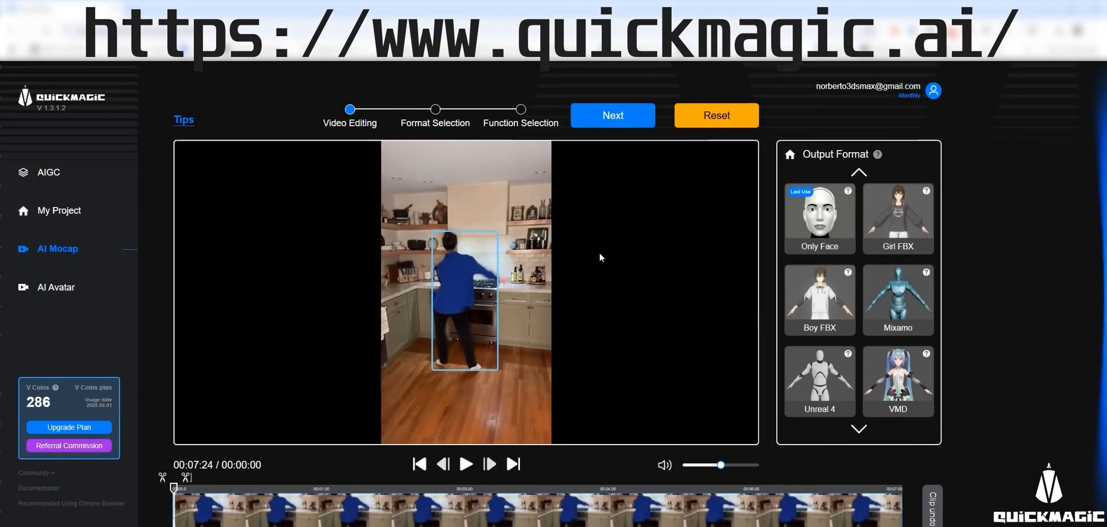
pyautogui.scroll(-1, 880, 301)
pyautogui.click(811, 374)
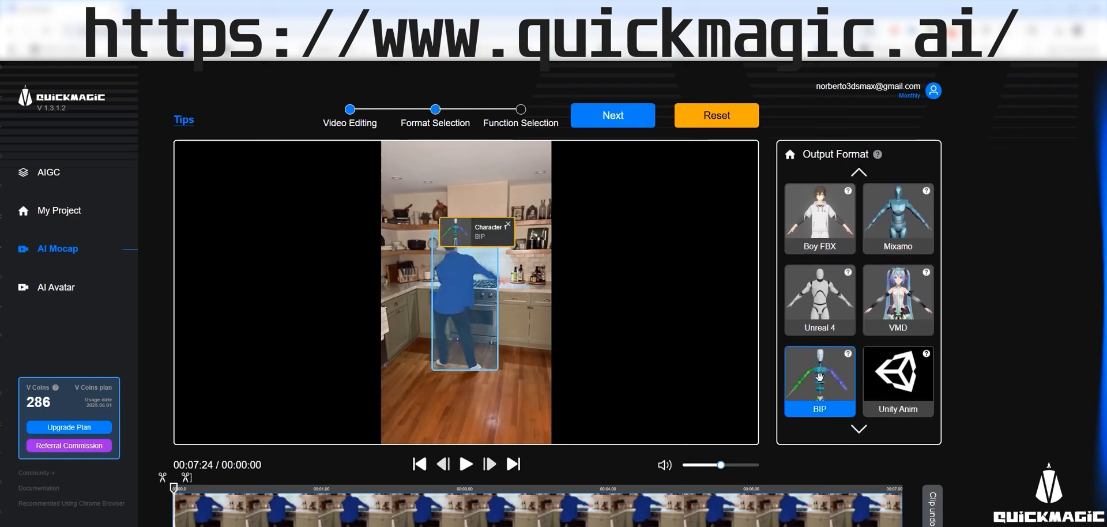
pyautogui.click(626, 120)
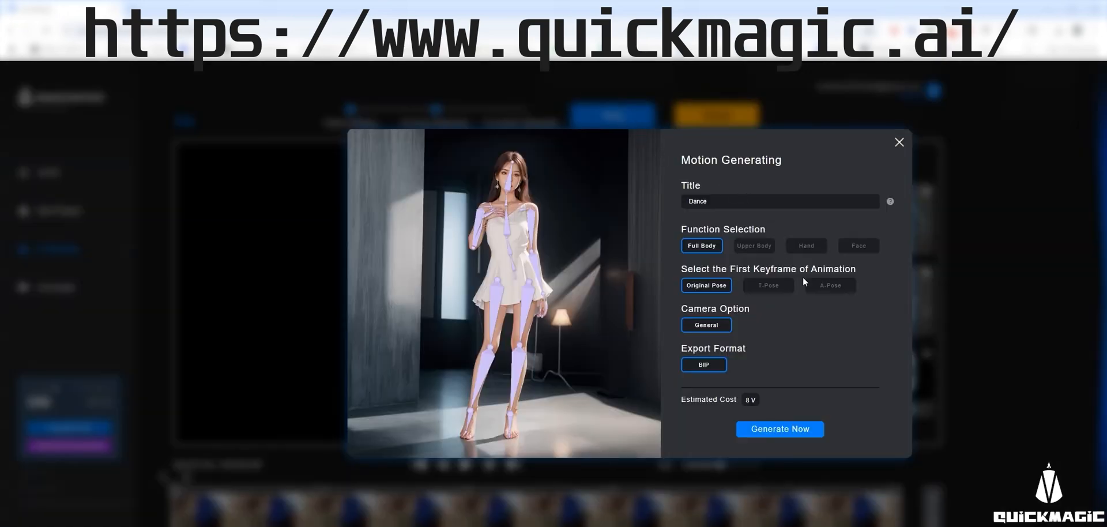
pyautogui.click(783, 429)
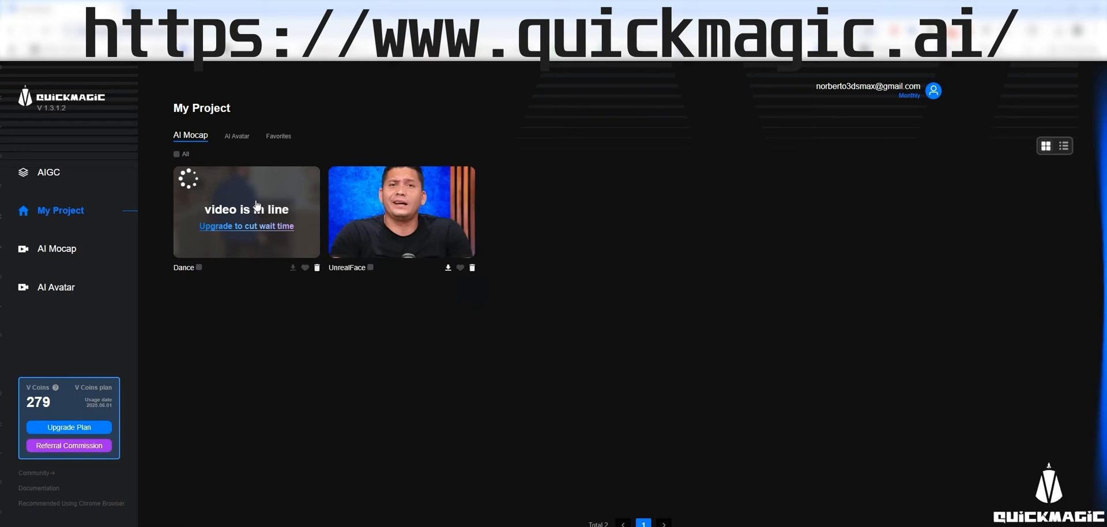
# Delete the UnrealFace project, then open the Dance preview and orbit the avatar.
pyautogui.click(472, 268)
pyautogui.click(591, 334)
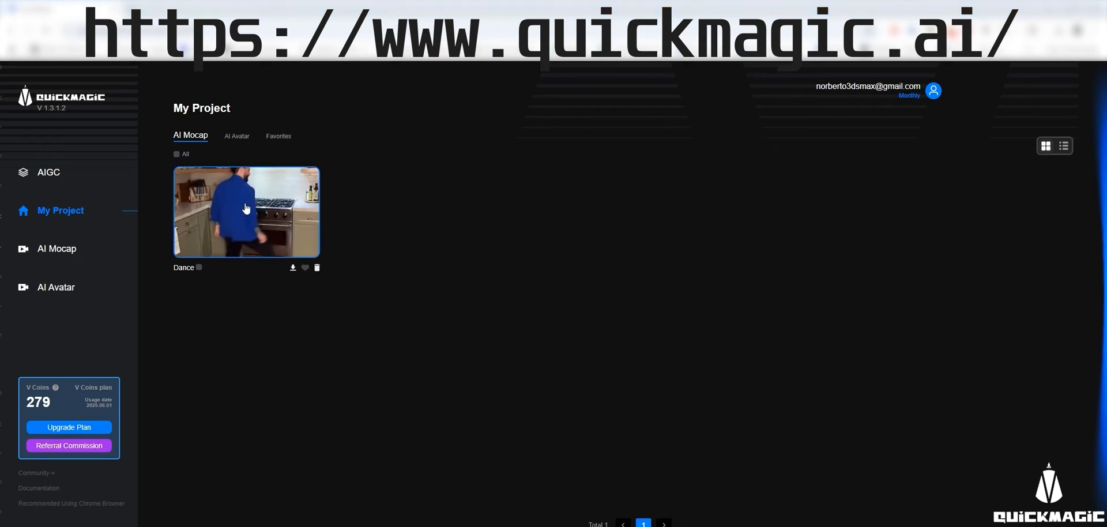
pyautogui.click(250, 207)
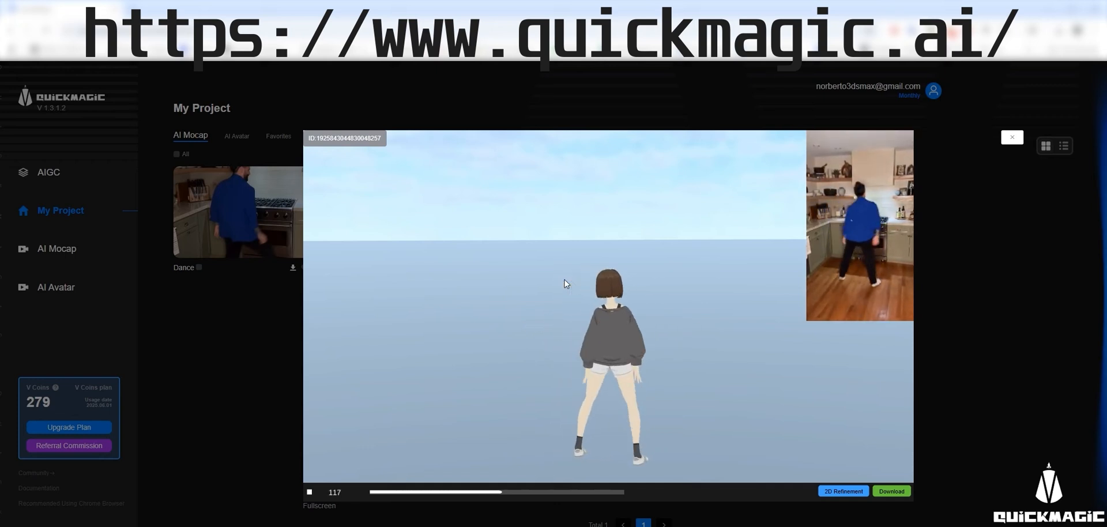
pyautogui.moveTo(618, 358)
pyautogui.mouseDown()
pyautogui.moveTo(662, 348)
pyautogui.moveTo(709, 358)
pyautogui.moveTo(618, 351)
pyautogui.moveTo(450, 361)
pyautogui.moveTo(633, 362)
pyautogui.mouseUp()
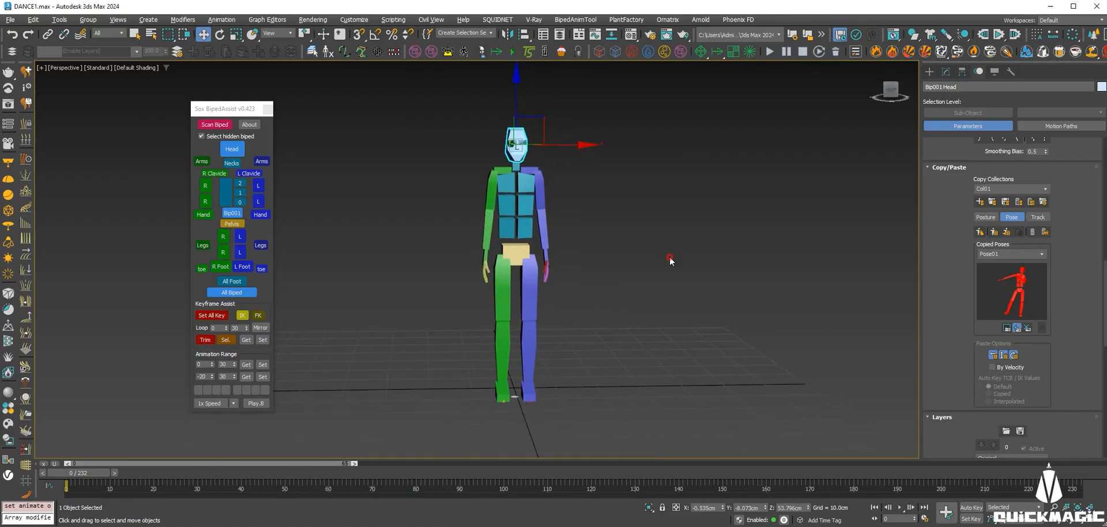
# Load the Dance_BIP.bip motion file onto biped Bip001 through the Biped rollout.
pyautogui.click(670, 258)
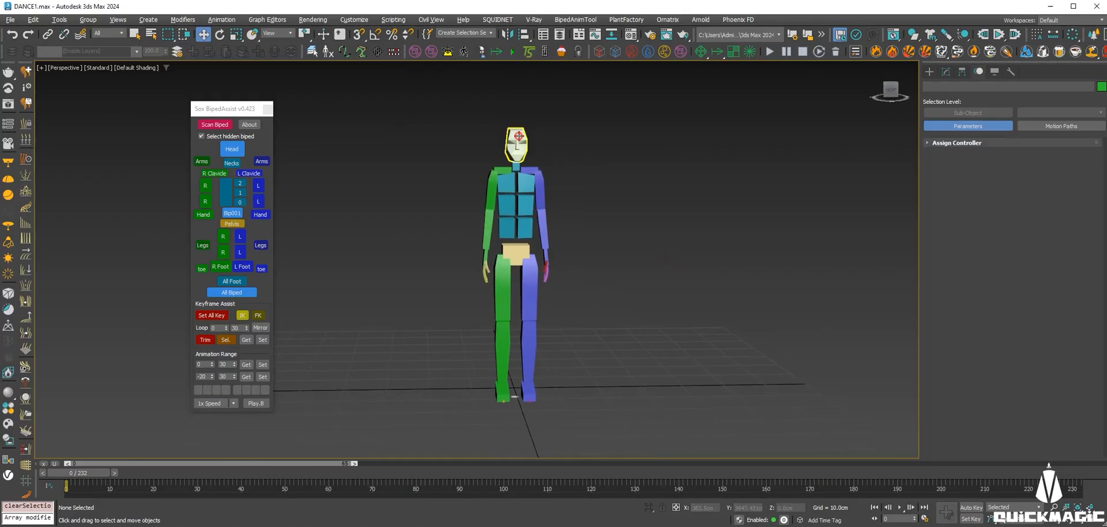
pyautogui.click(517, 148)
pyautogui.moveTo(892, 92); pyautogui.dragTo(853, 151)
pyautogui.click(997, 211)
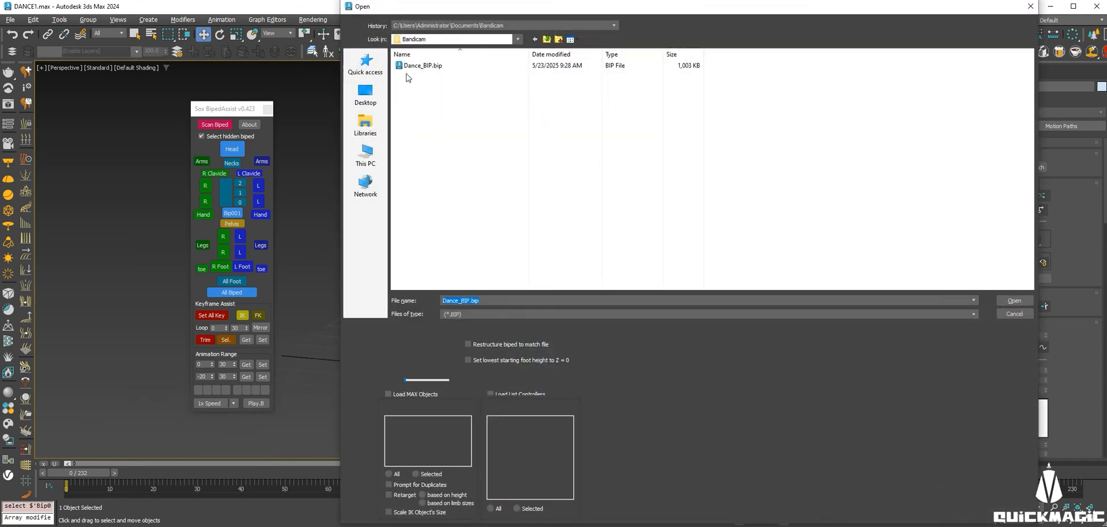
pyautogui.click(423, 68)
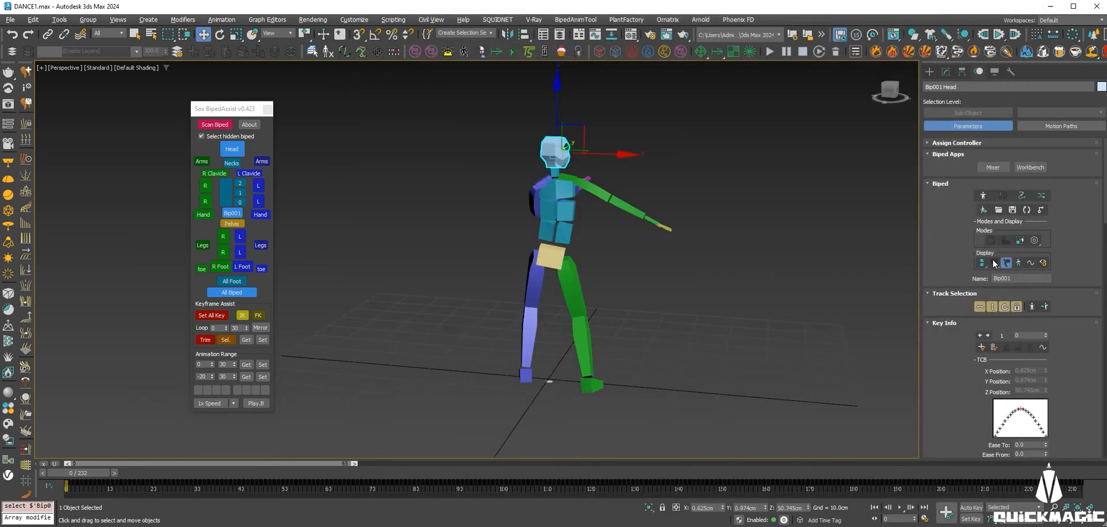
# Play the dance across the 232-frame timeline while orbiting, stopping at frame 46.
pyautogui.keyDown('alt'); pyautogui.moveTo(486, 199); pyautogui.dragTo(634, 192, button='middle'); pyautogui.keyUp('alt')
pyautogui.click(900, 508)
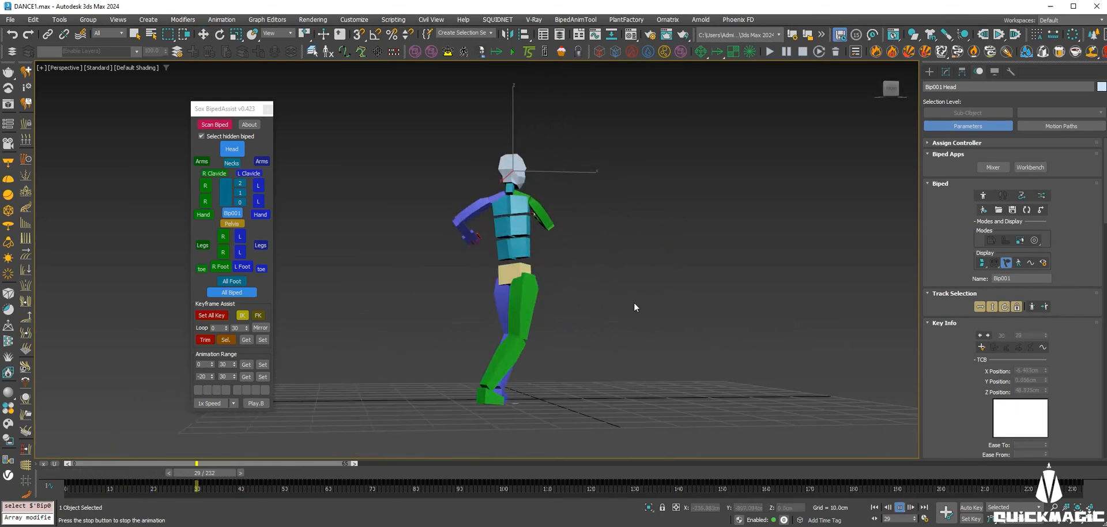
pyautogui.moveTo(712, 300)
pyautogui.keyDown('alt'); pyautogui.mouseDown(button='middle')
pyautogui.moveTo(805, 291)
pyautogui.moveTo(614, 289)
pyautogui.moveTo(776, 296)
pyautogui.moveTo(726, 289)
pyautogui.moveTo(694, 298)
pyautogui.mouseUp(button='middle'); pyautogui.keyUp('alt')
pyautogui.moveTo(138, 475); pyautogui.dragTo(161, 490)
# Play the dance from frame 10 and pull the range end in to frame 106.
pyautogui.press('w')
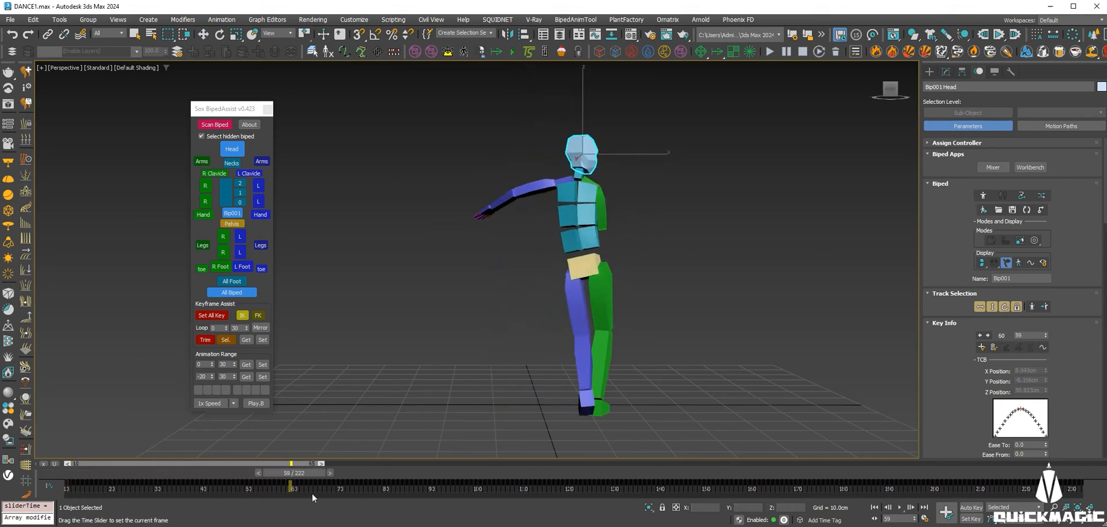
pyautogui.moveTo(390, 497); pyautogui.dragTo(87, 494)
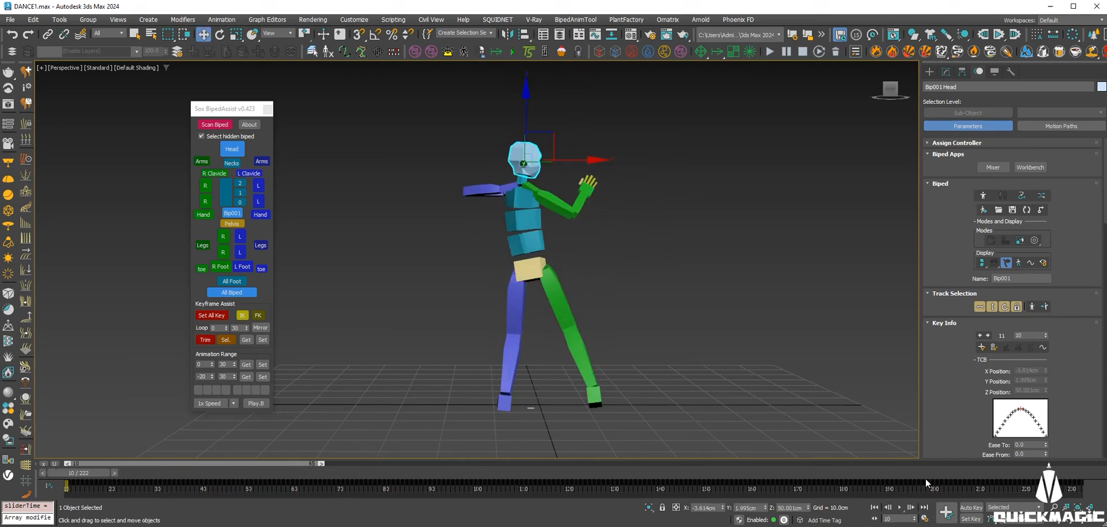
pyautogui.click(900, 508)
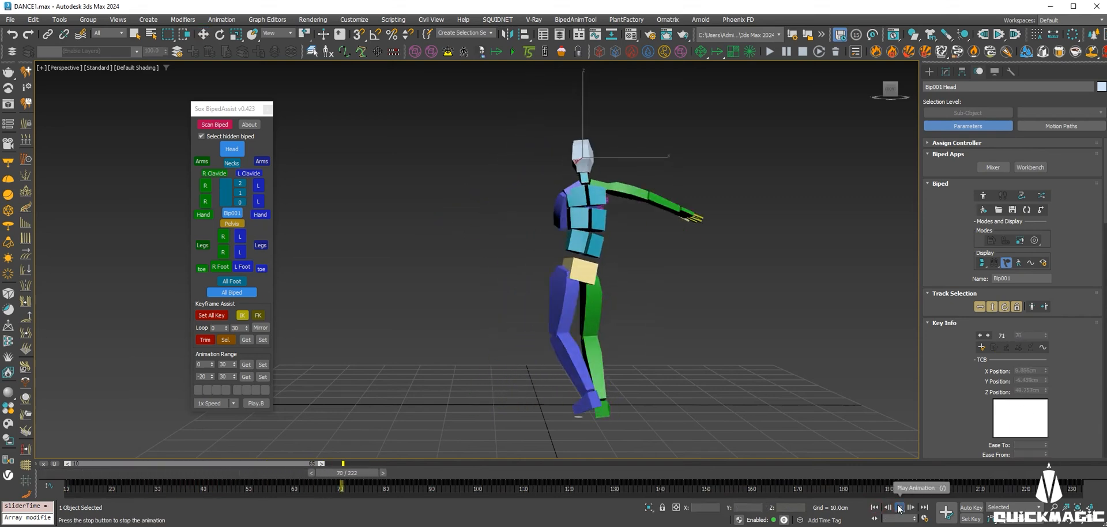
pyautogui.click(303, 472)
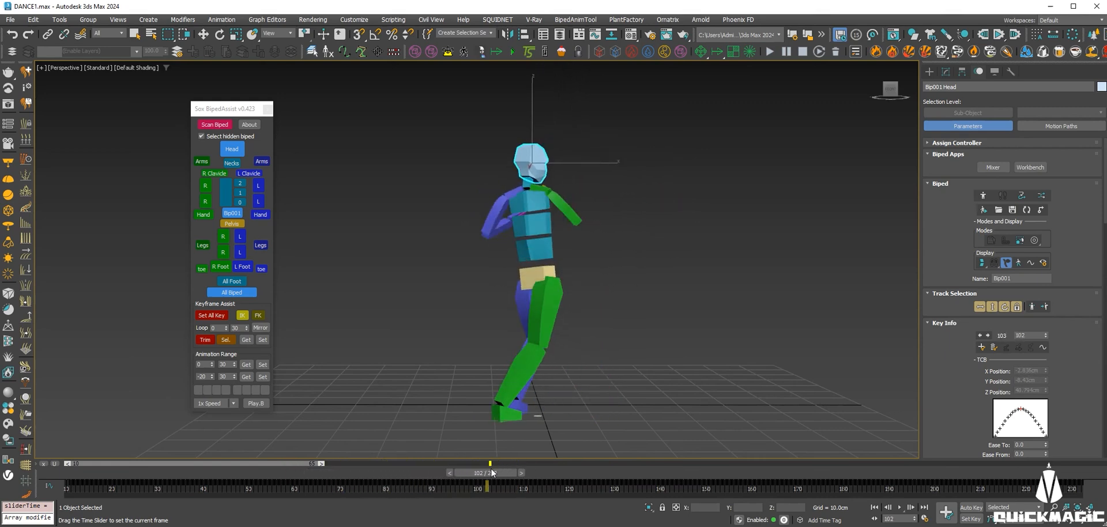
pyautogui.keyDown('ctrl'); pyautogui.keyDown('alt'); pyautogui.moveTo(519, 483); pyautogui.dragTo(1092, 460, button='right'); pyautogui.keyUp('alt'); pyautogui.keyUp('ctrl')
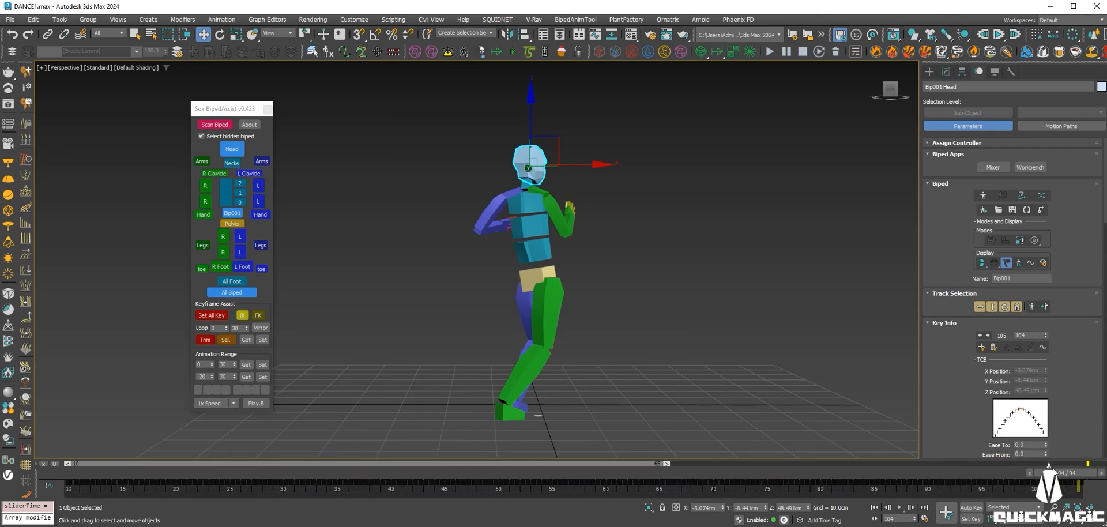
pyautogui.click(875, 508)
pyautogui.click(900, 508)
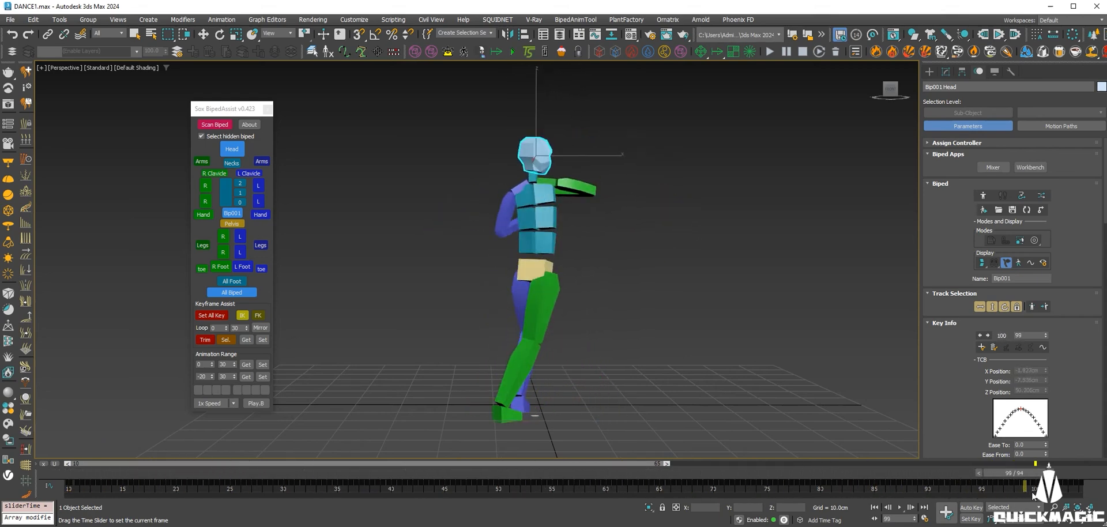
# Scrub through the trimmed range and tighten the range end to frame 80.
pyautogui.moveTo(1061, 473); pyautogui.dragTo(912, 483)
pyautogui.moveTo(780, 472); pyautogui.dragTo(78, 473)
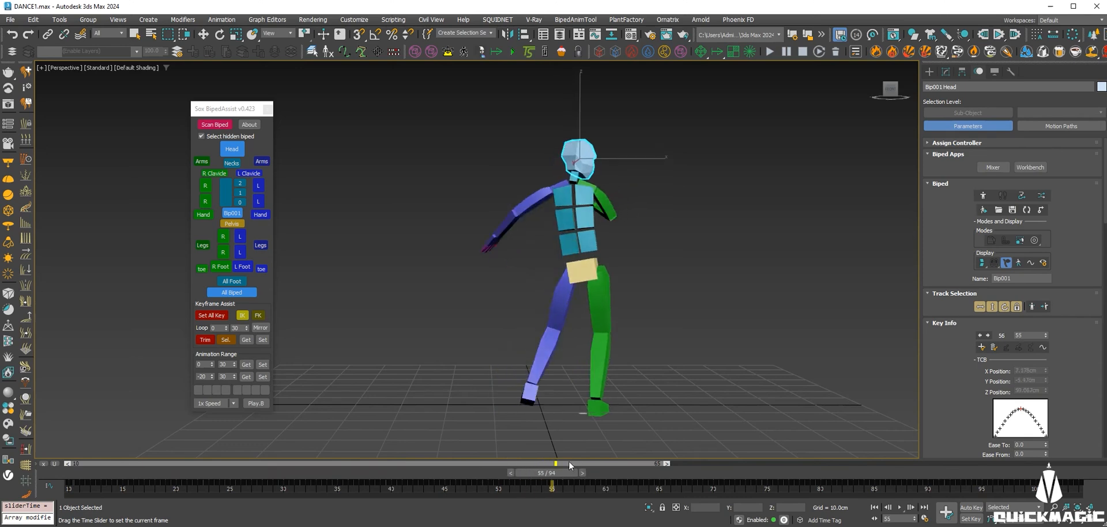
pyautogui.moveTo(644, 461); pyautogui.dragTo(821, 407)
pyautogui.keyDown('ctrl'); pyautogui.keyDown('alt'); pyautogui.moveTo(836, 482); pyautogui.dragTo(1080, 477, button='right'); pyautogui.keyUp('alt'); pyautogui.keyUp('ctrl')
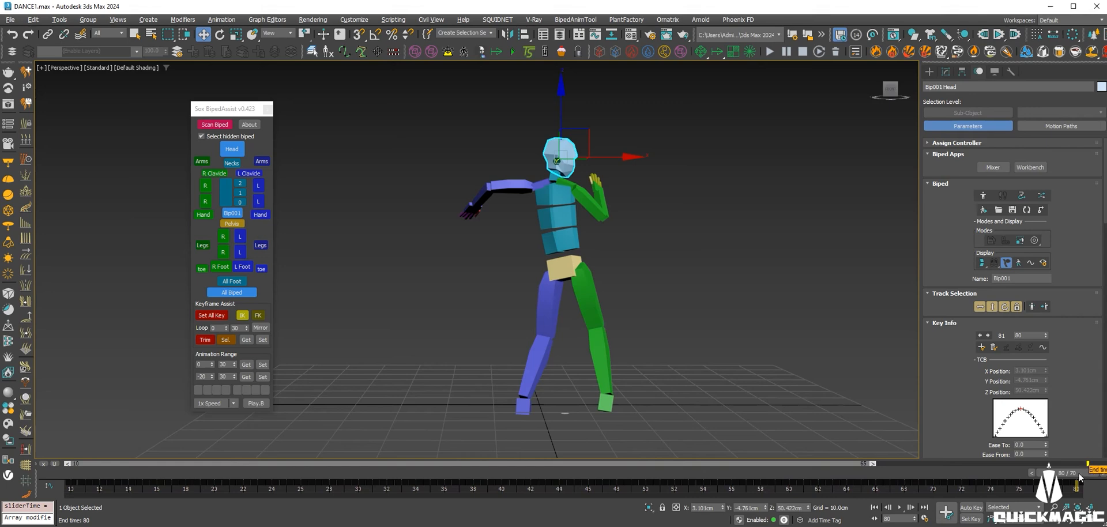
# Enable In Place Mode and replay the frame 10–80 dance, stopping at frame 80.
pyautogui.click(875, 508)
pyautogui.click(900, 508)
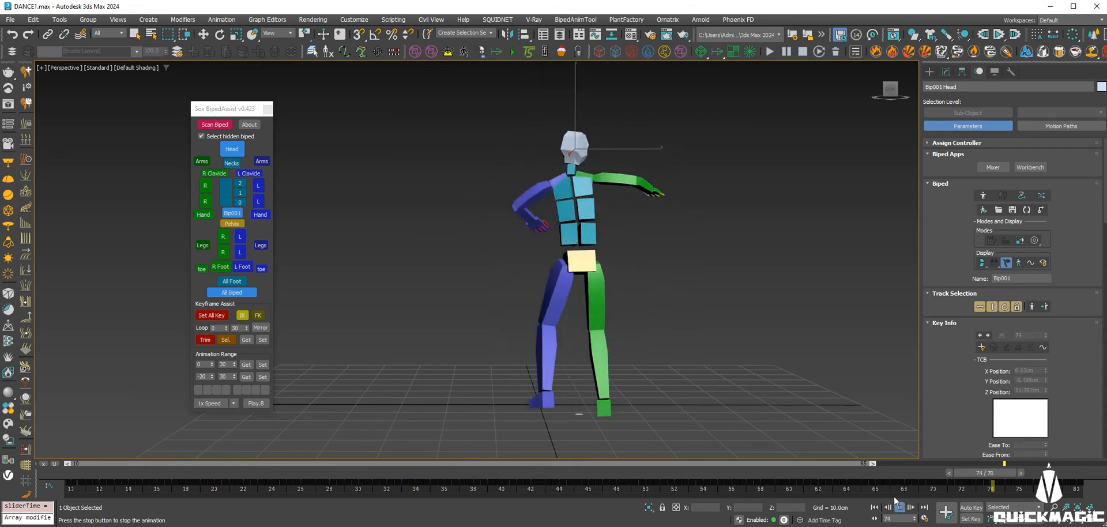
pyautogui.moveTo(922, 470); pyautogui.dragTo(1072, 473)
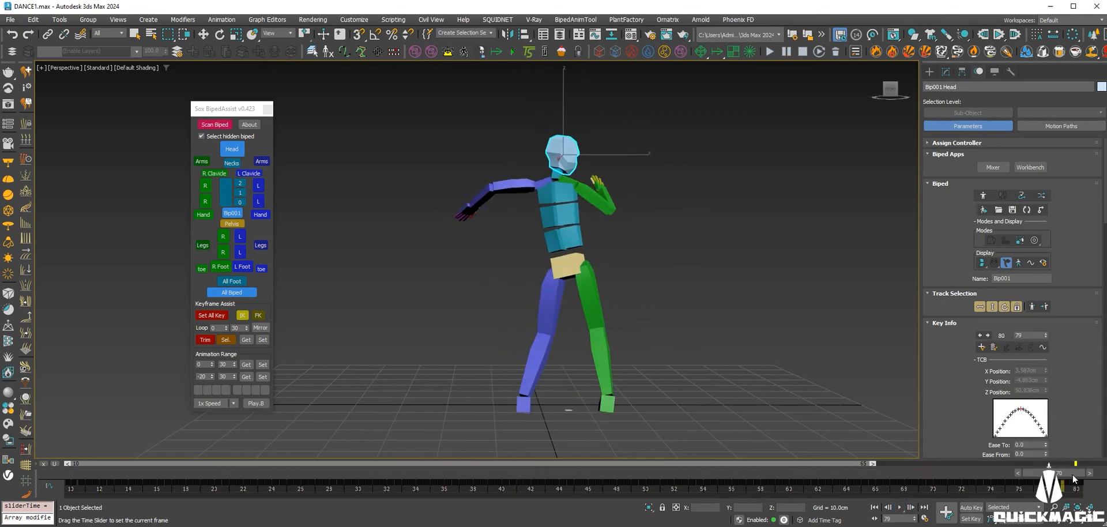
pyautogui.click(1035, 242)
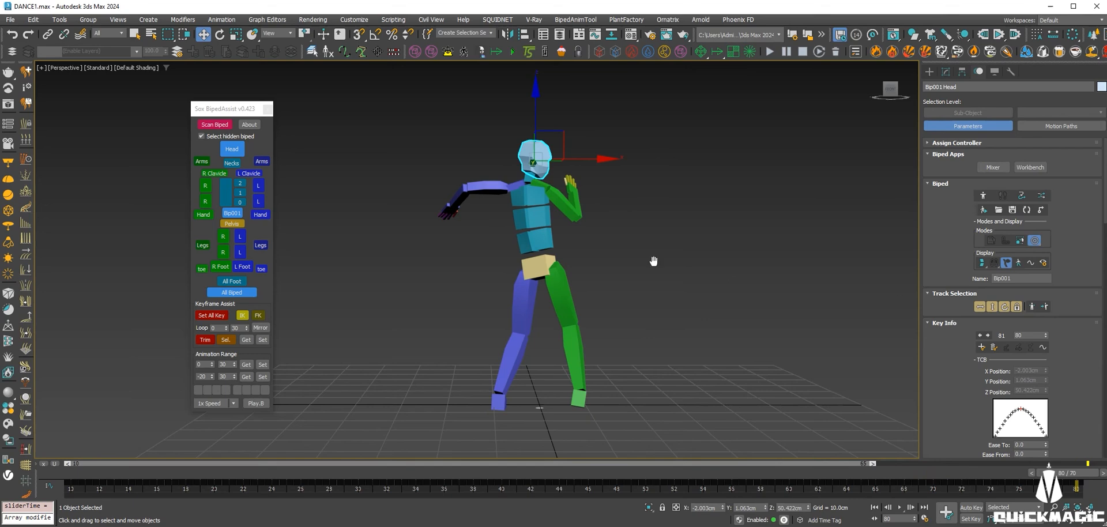
pyautogui.moveTo(653, 262); pyautogui.dragTo(642, 254, button='middle')
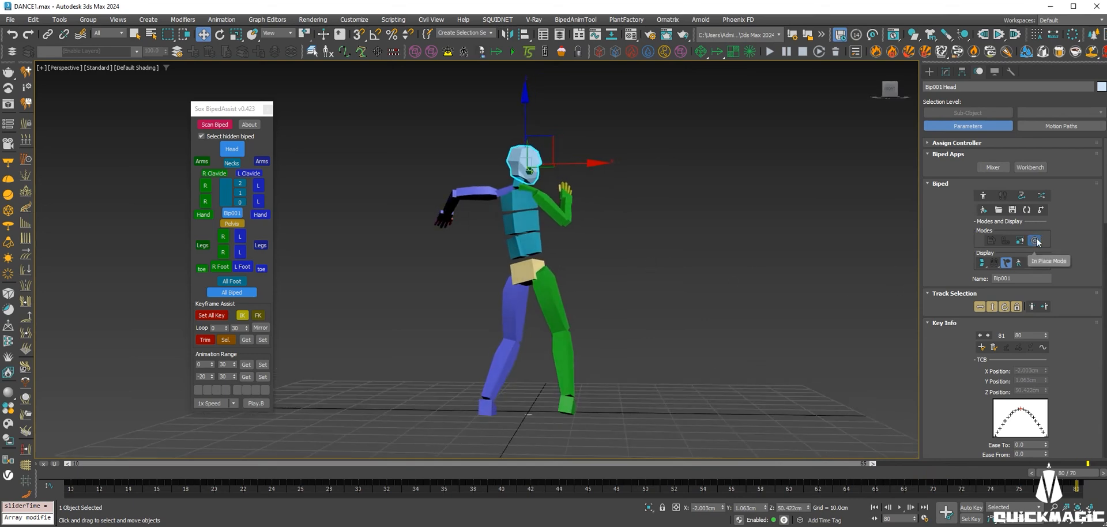
pyautogui.click(901, 508)
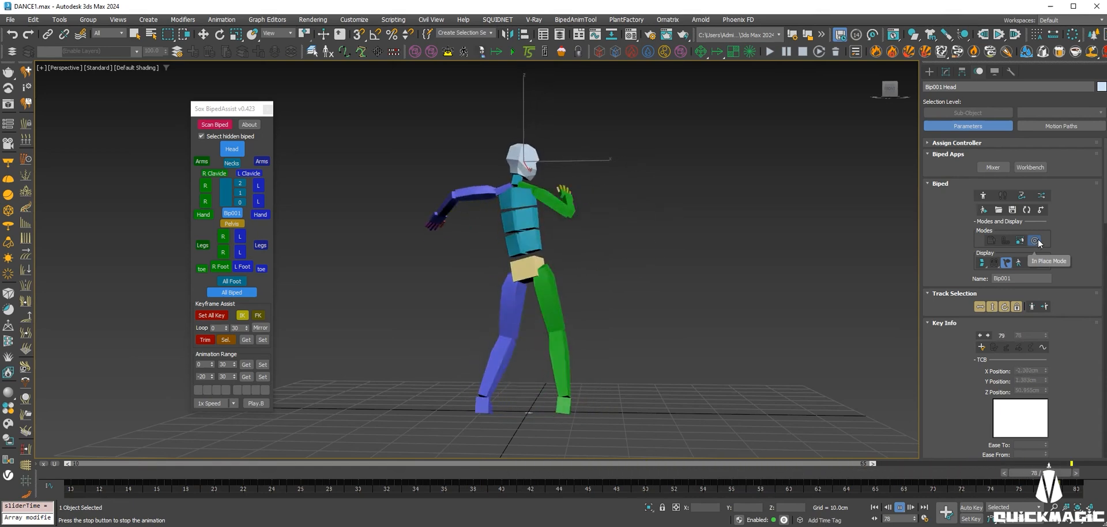
pyautogui.moveTo(910, 477); pyautogui.dragTo(1078, 473)
# Delete the old Pose01 copy and all existing copy collections.
pyautogui.scroll(-15, 925, 369)
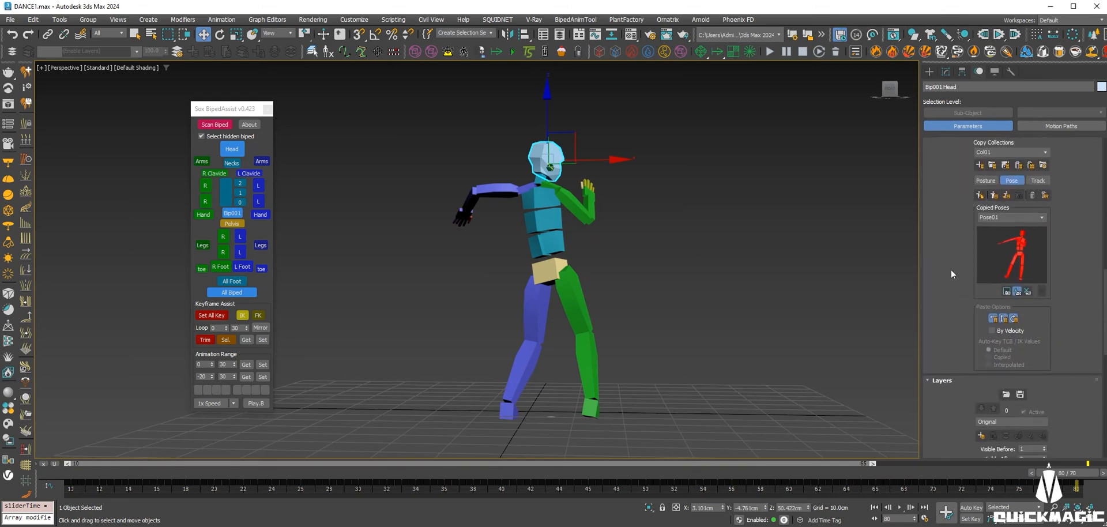
pyautogui.click(1032, 196)
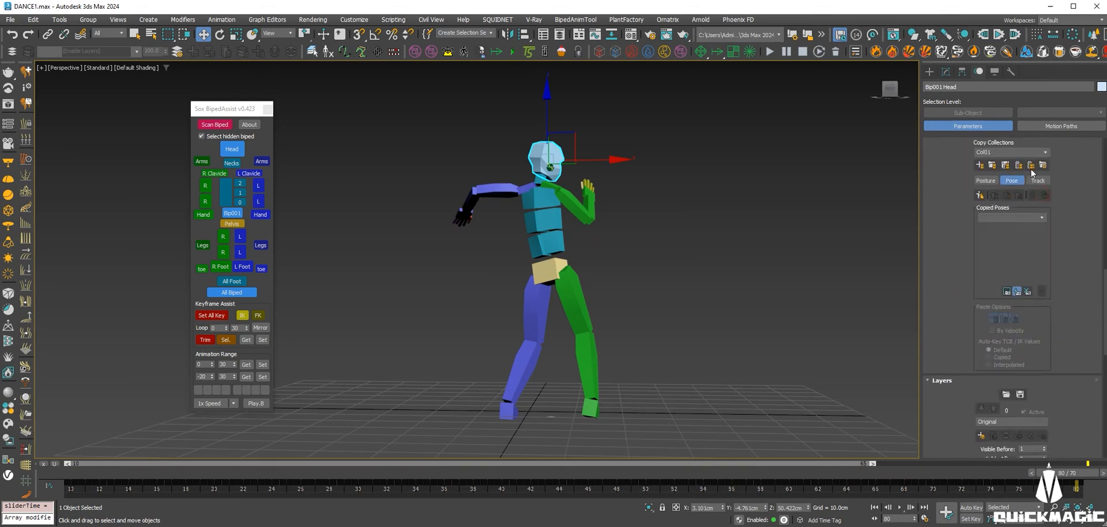
pyautogui.click(1020, 167)
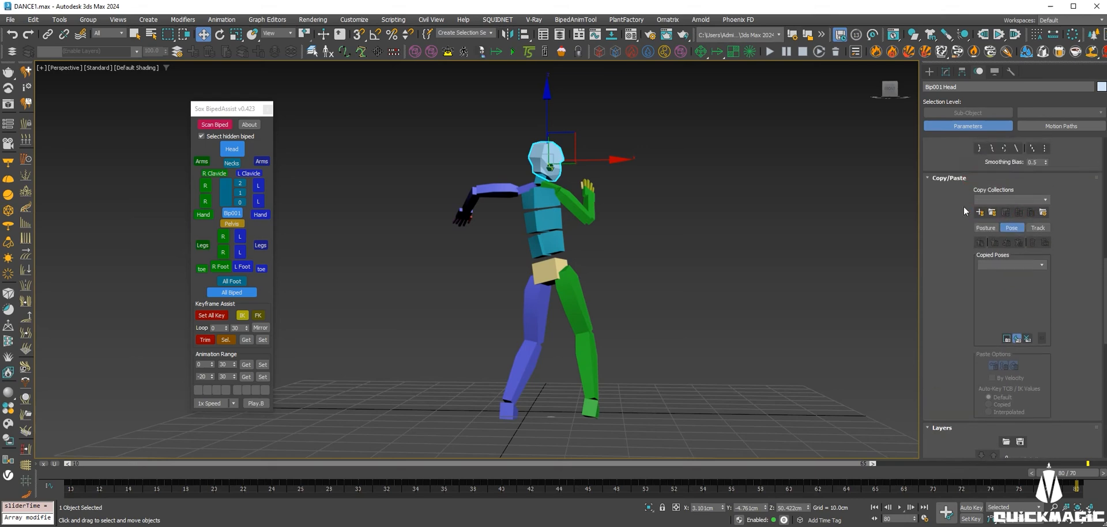
# At frame 10, copy the biped's pose as Pose01 in collection Col01.
pyautogui.click(874, 507)
pyautogui.scroll(-3, 970, 400)
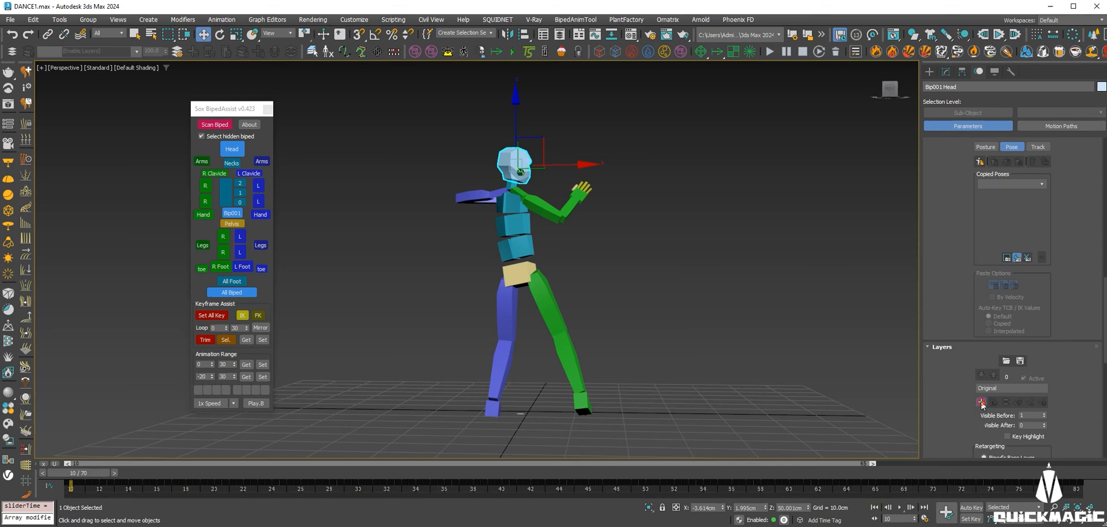
pyautogui.scroll(3, 992, 357)
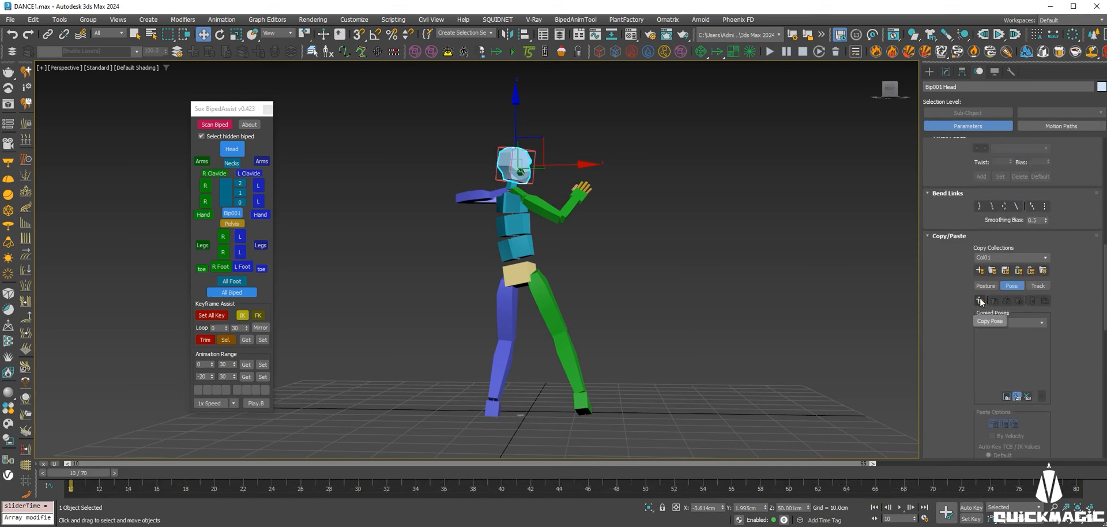
pyautogui.click(980, 300)
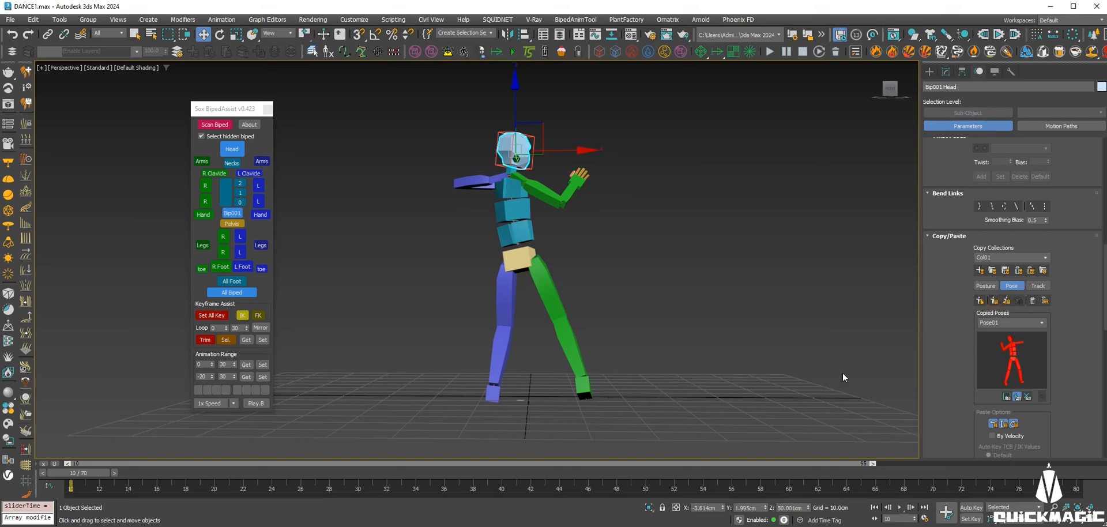
pyautogui.moveTo(970, 324); pyautogui.dragTo(955, 281)
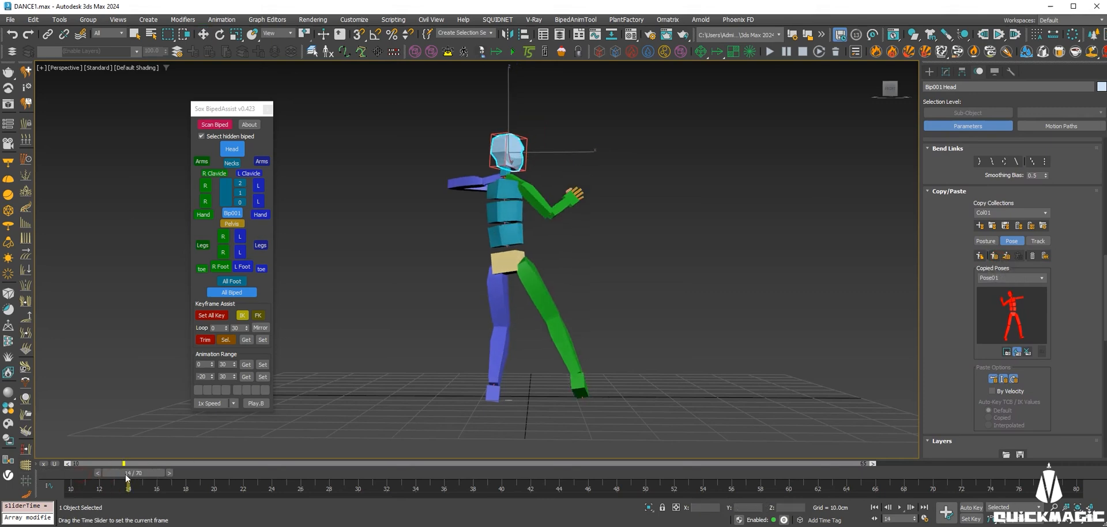
# Move to frame 80 and preview Pose01 pasted onto the biped.
pyautogui.moveTo(81, 475); pyautogui.dragTo(793, 473)
pyautogui.moveTo(829, 521); pyautogui.dragTo(1066, 507)
pyautogui.press('w')
pyautogui.click(994, 256)
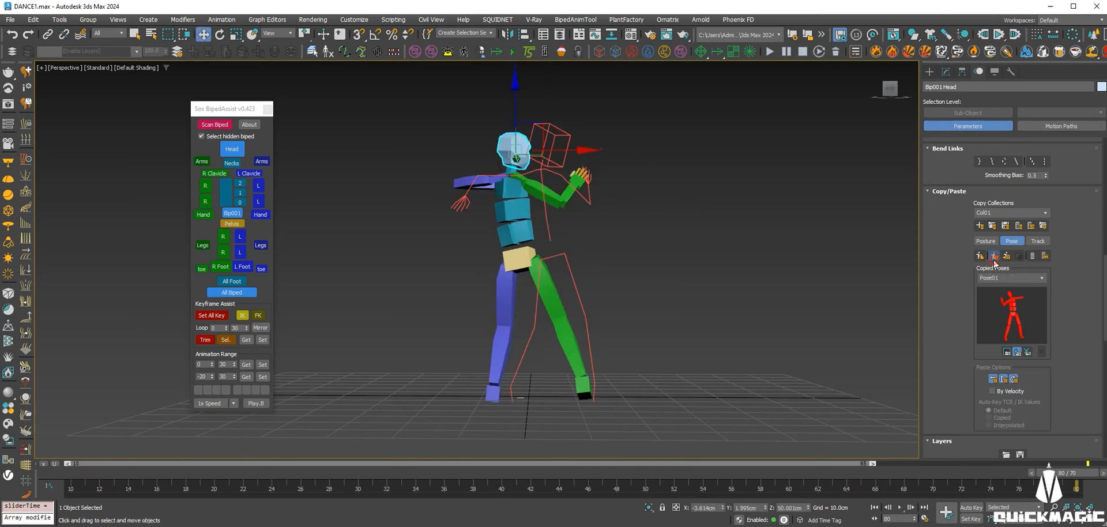
pyautogui.scroll(-2, 953, 304)
# With Auto Key on, Snap & Set Key and paste Pose01 at frames 80 and 10.
pyautogui.scroll(-2, 957, 328)
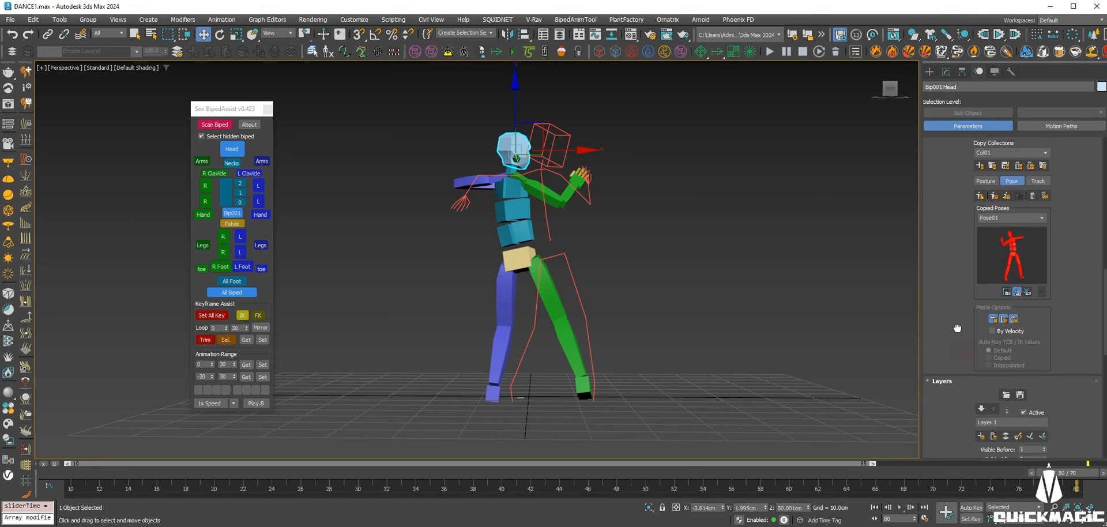
pyautogui.moveTo(957, 328); pyautogui.dragTo(957, 329)
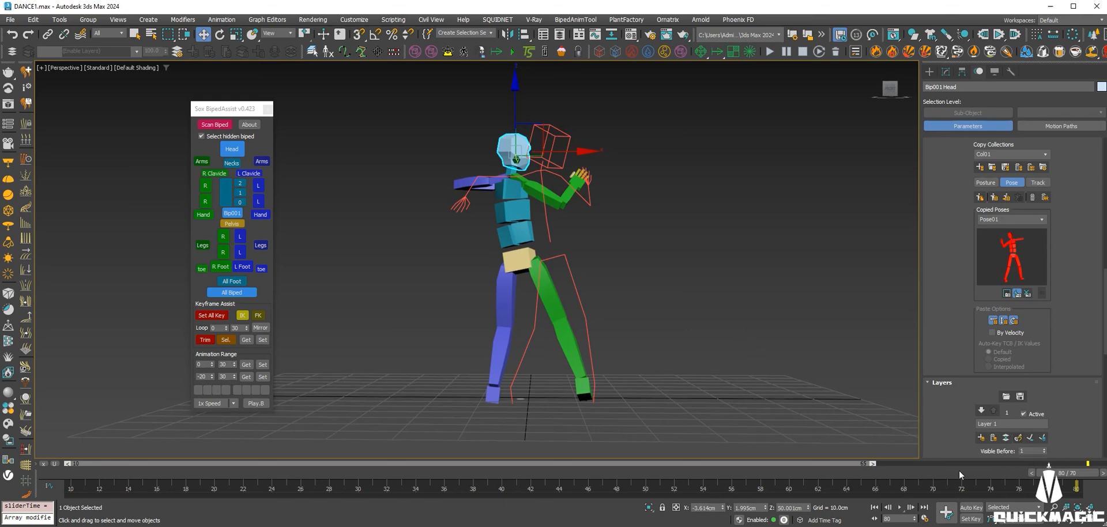
pyautogui.click(962, 507)
pyautogui.keyDown('alt'); pyautogui.moveTo(717, 296); pyautogui.dragTo(725, 307, button='middle'); pyautogui.keyUp('alt')
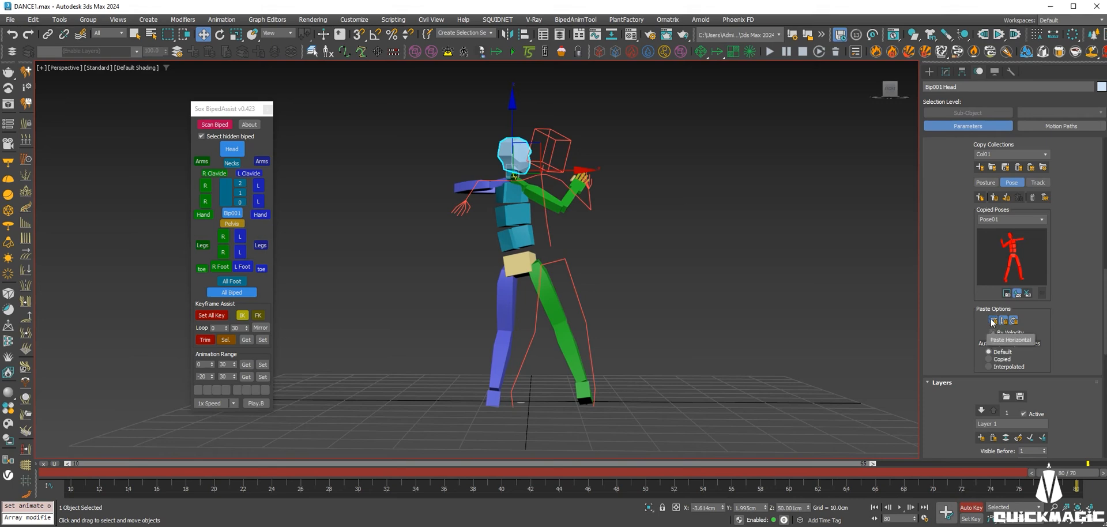
pyautogui.click(1017, 437)
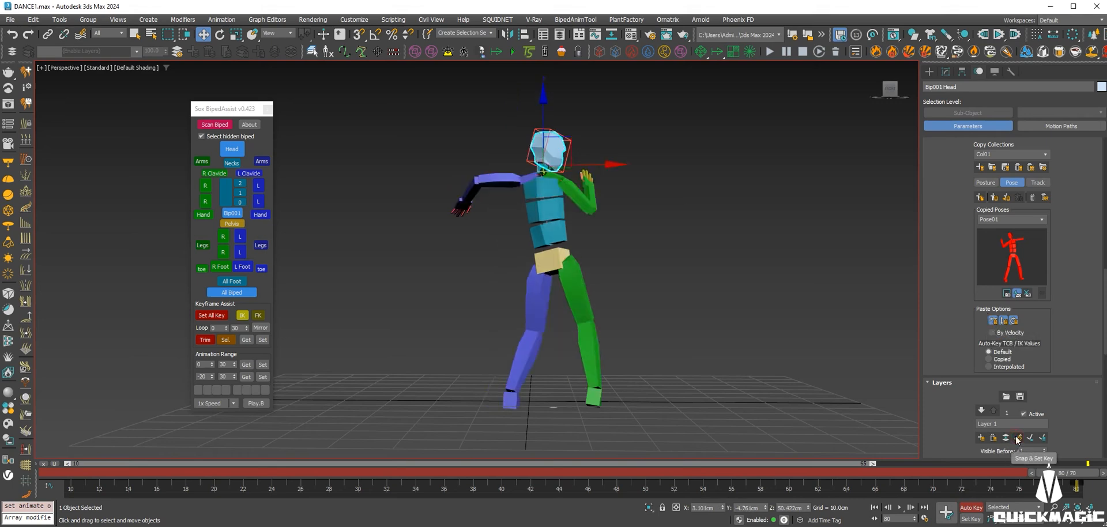
pyautogui.click(994, 198)
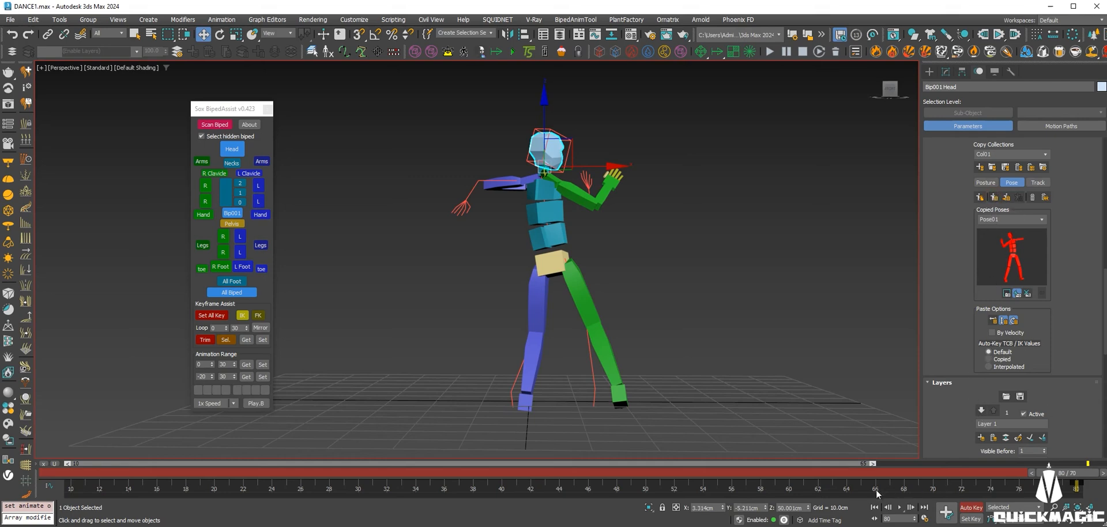
pyautogui.click(874, 509)
pyautogui.click(994, 197)
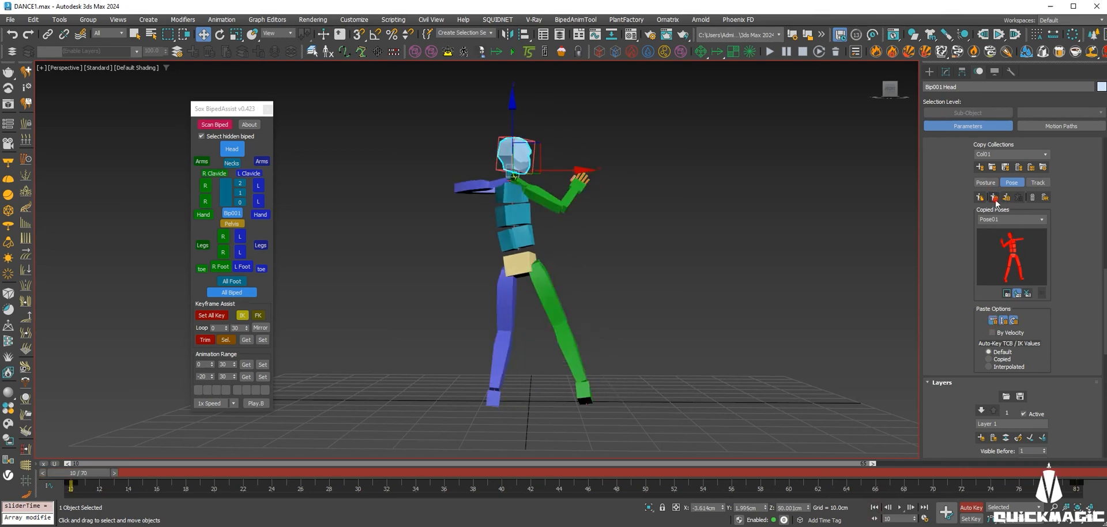
# Play the dance through frames 10–80 and scrub to inspect the poses.
pyautogui.click(901, 506)
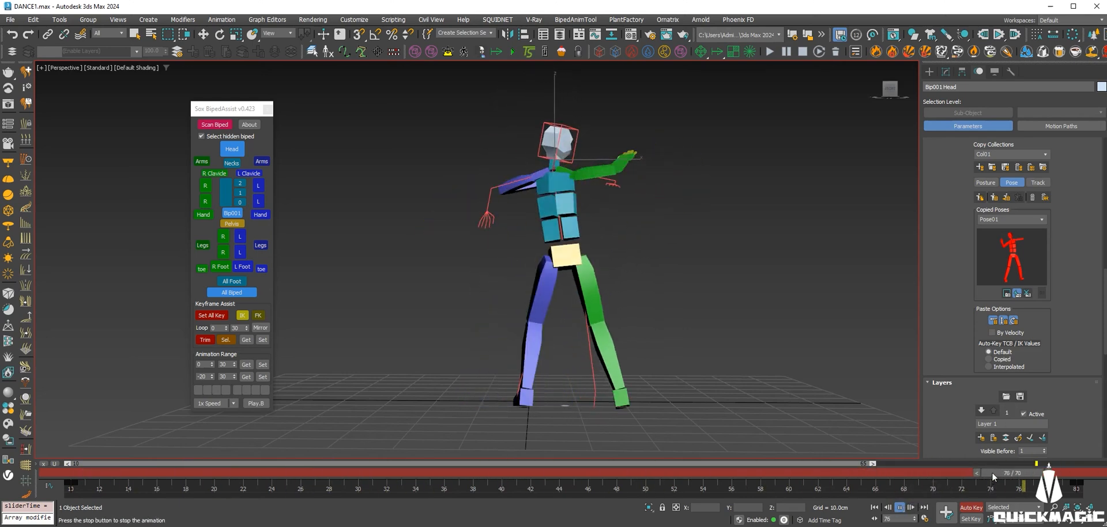
pyautogui.click(993, 471)
pyautogui.moveTo(993, 471); pyautogui.dragTo(1066, 471)
pyautogui.moveTo(957, 205); pyautogui.dragTo(975, 380)
pyautogui.moveTo(980, 177); pyautogui.dragTo(976, 365)
pyautogui.moveTo(972, 208); pyautogui.dragTo(971, 273)
pyautogui.moveTo(1012, 148); pyautogui.dragTo(1013, 207)
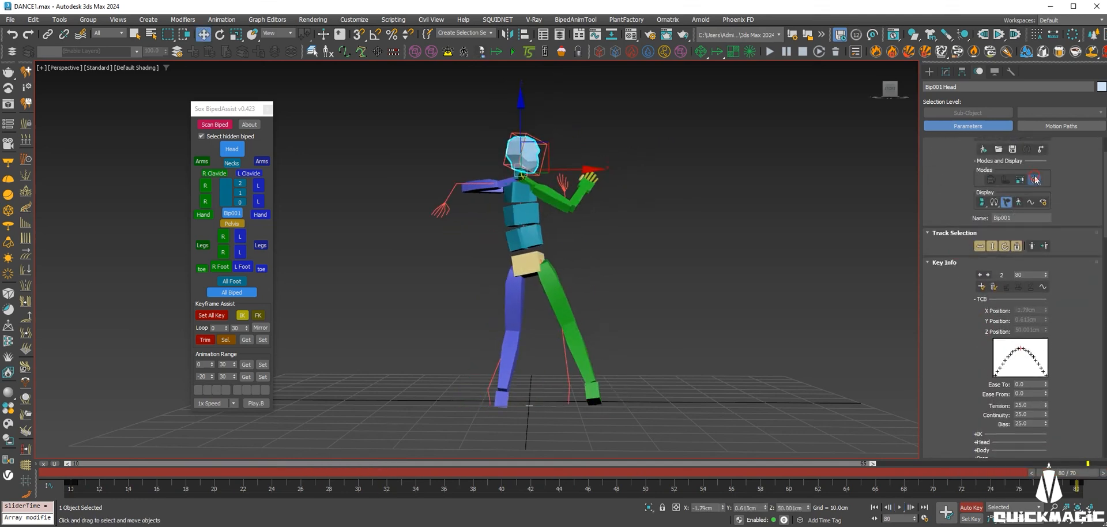
pyautogui.click(874, 508)
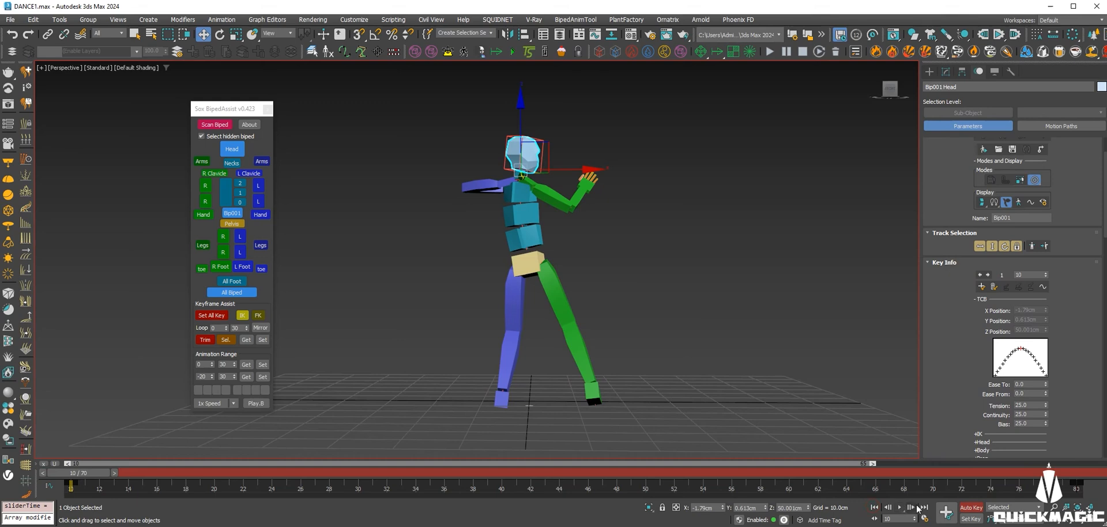
pyautogui.click(902, 508)
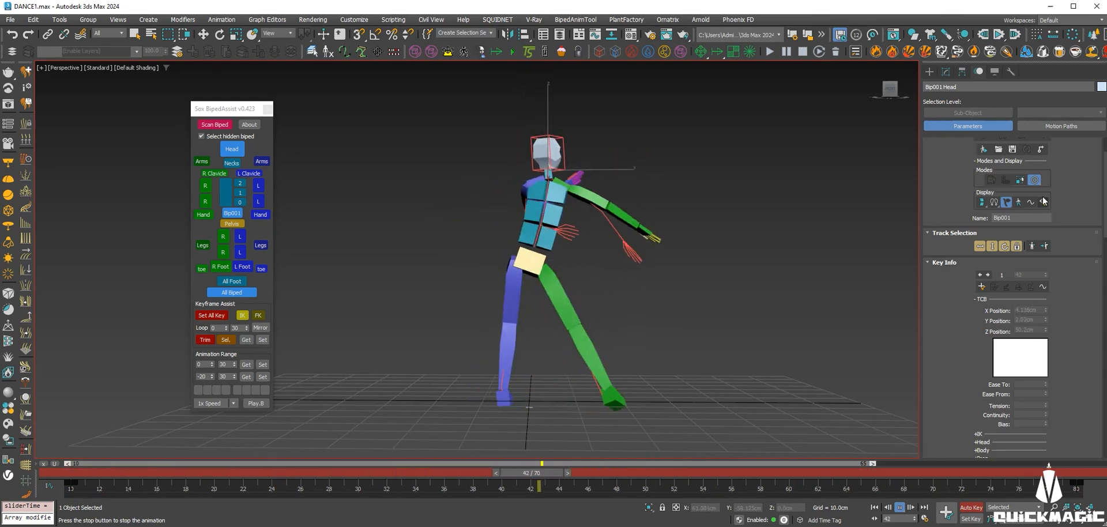
pyautogui.click(849, 471)
pyautogui.moveTo(849, 470); pyautogui.dragTo(737, 471)
# Select the entire biped, scrub near the range end and set a key for all parts.
pyautogui.press('w')
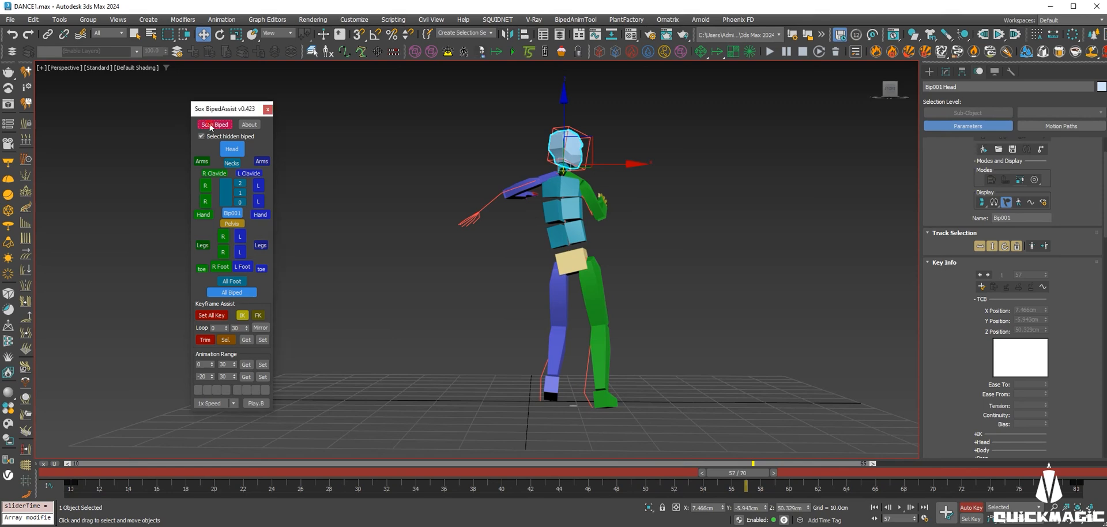
pyautogui.click(213, 125)
pyautogui.scroll(-10, 977, 353)
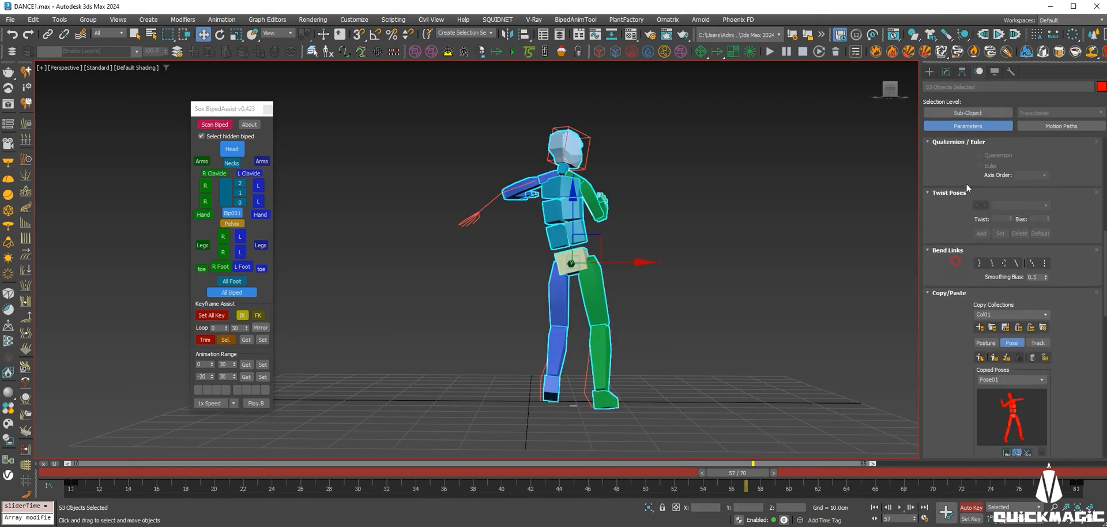
pyautogui.scroll(-3, 950, 279)
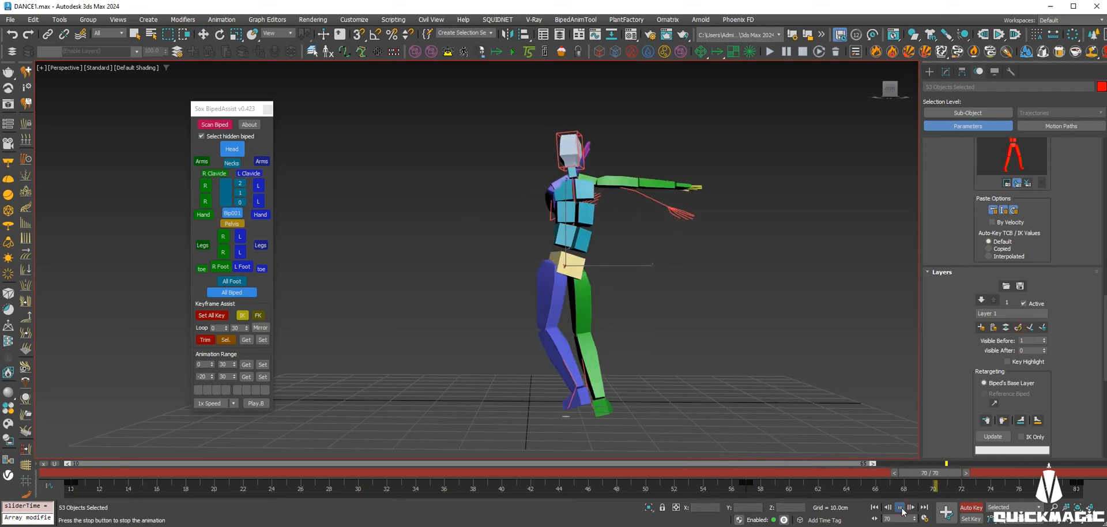
pyautogui.moveTo(369, 471); pyautogui.dragTo(661, 463)
pyautogui.moveTo(540, 474); pyautogui.dragTo(216, 455)
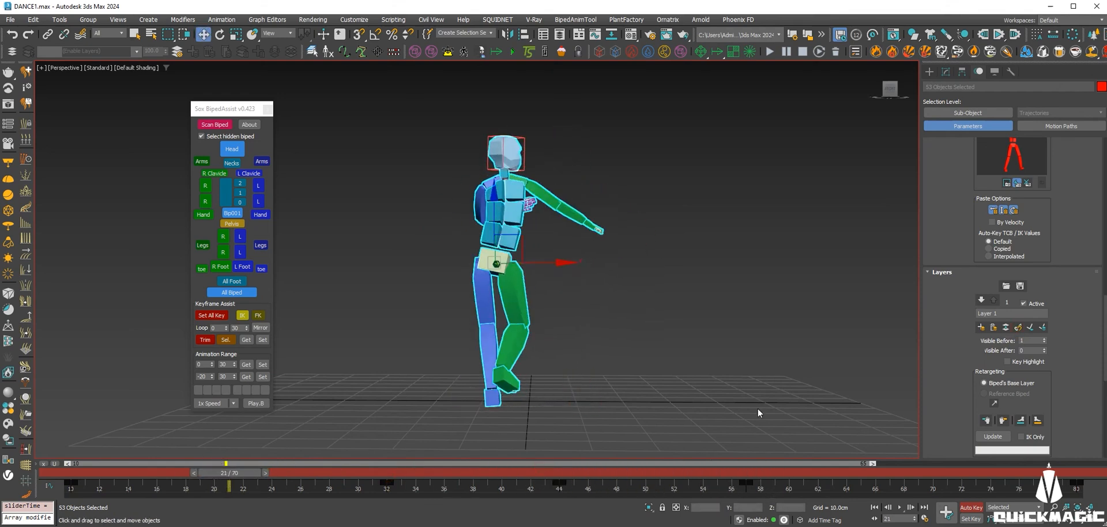
pyautogui.moveTo(758, 474); pyautogui.dragTo(1067, 480)
pyautogui.press('w')
pyautogui.click(1019, 329)
# Replay the dance from frame 10 and stop on the last frame, 80.
pyautogui.click(874, 507)
pyautogui.click(899, 508)
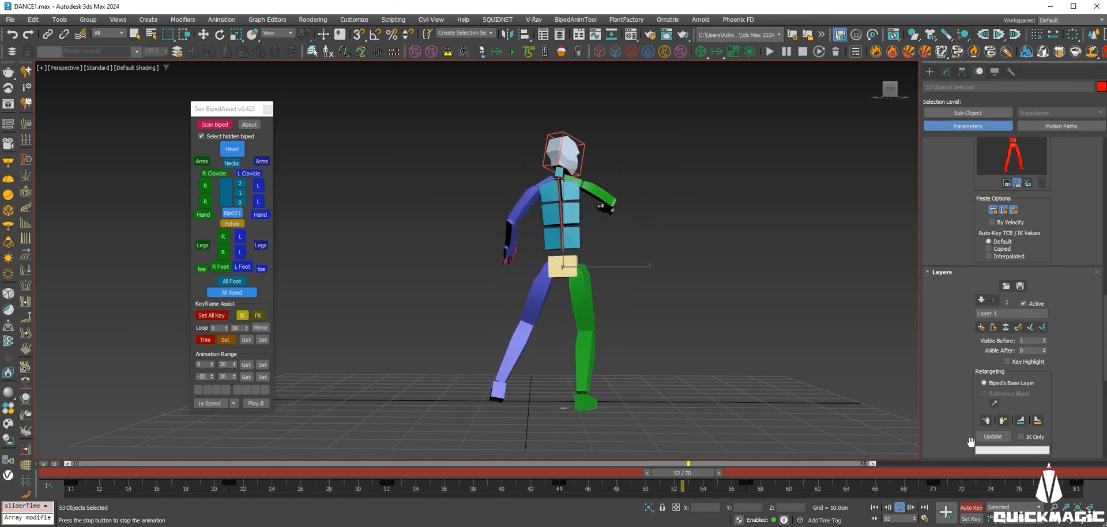
pyautogui.moveTo(987, 472); pyautogui.dragTo(1073, 472)
# Collapse the layer, create a new layer and paste Pose01 at frames 10 and 80.
pyautogui.click(1007, 328)
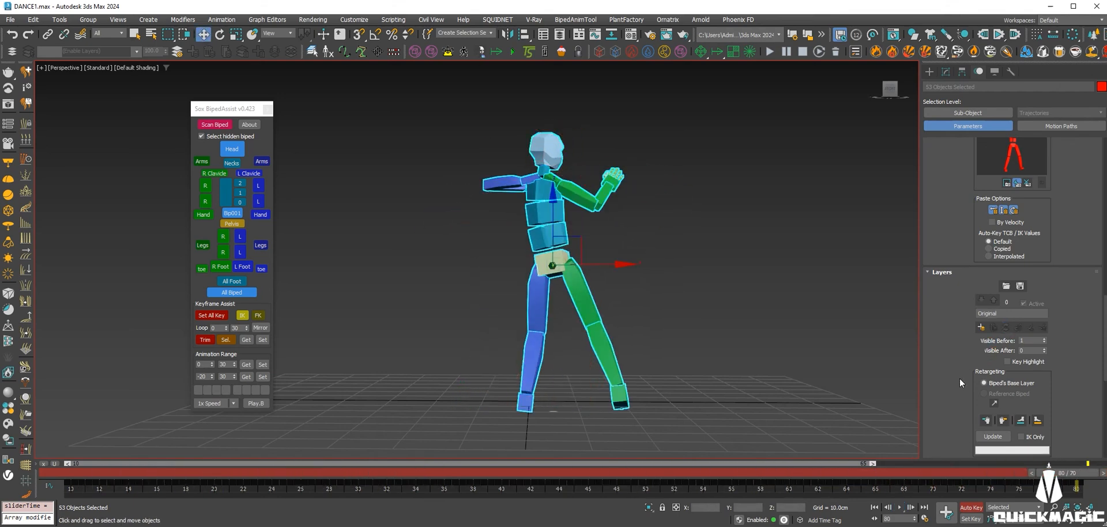
pyautogui.scroll(-1, 953, 282)
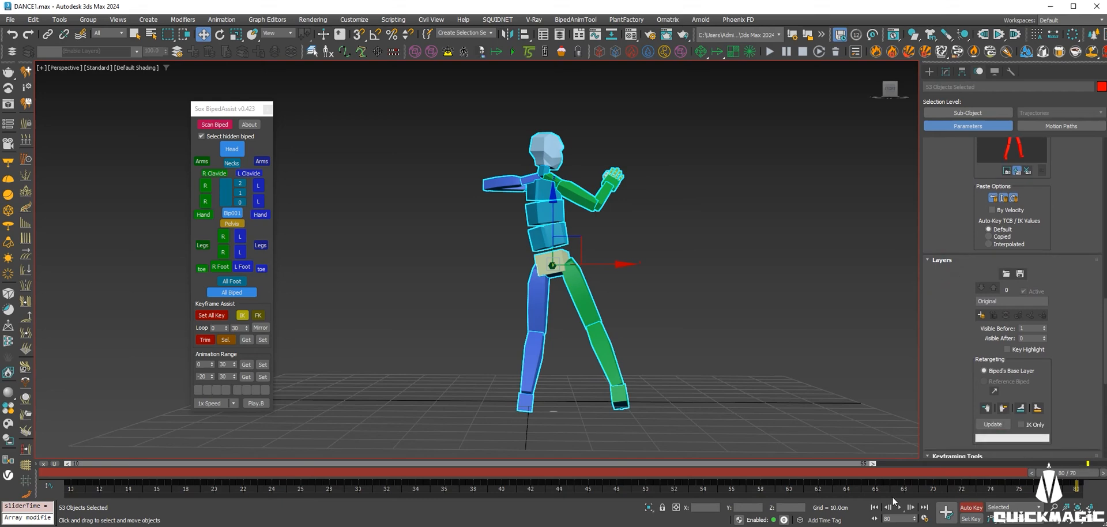
pyautogui.click(873, 508)
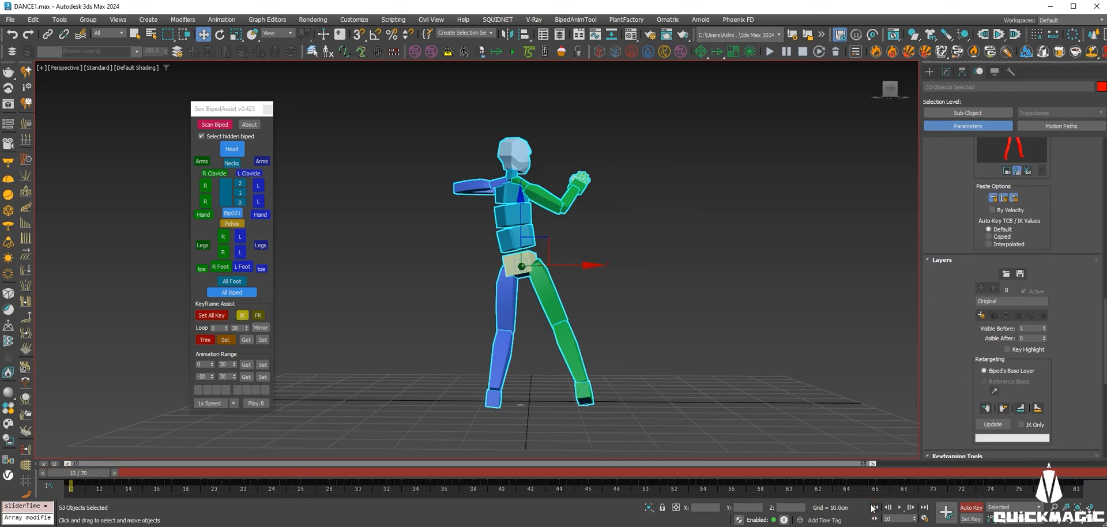
pyautogui.click(923, 509)
pyautogui.click(981, 316)
pyautogui.moveTo(953, 356); pyautogui.dragTo(928, 470)
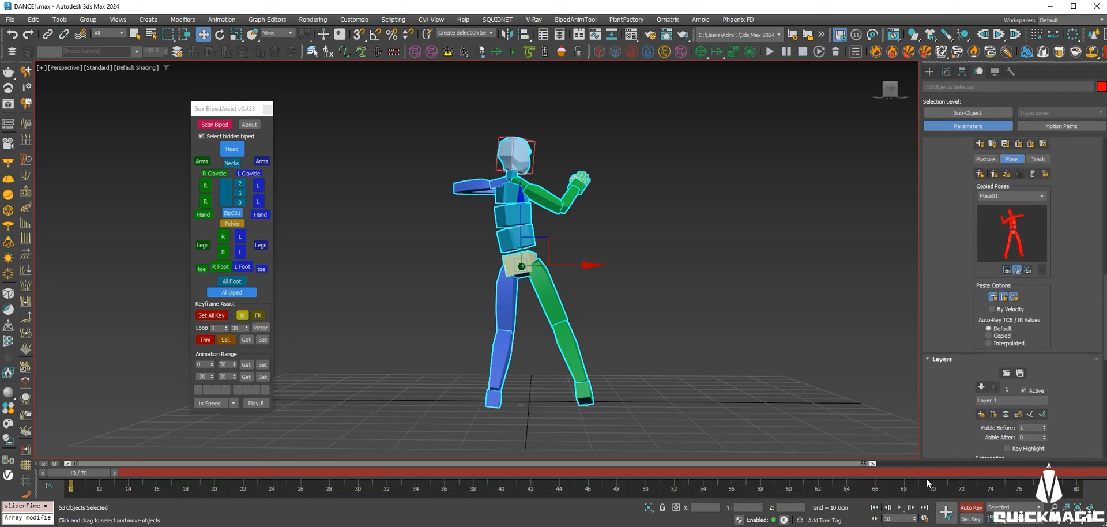
pyautogui.click(994, 176)
pyautogui.click(924, 507)
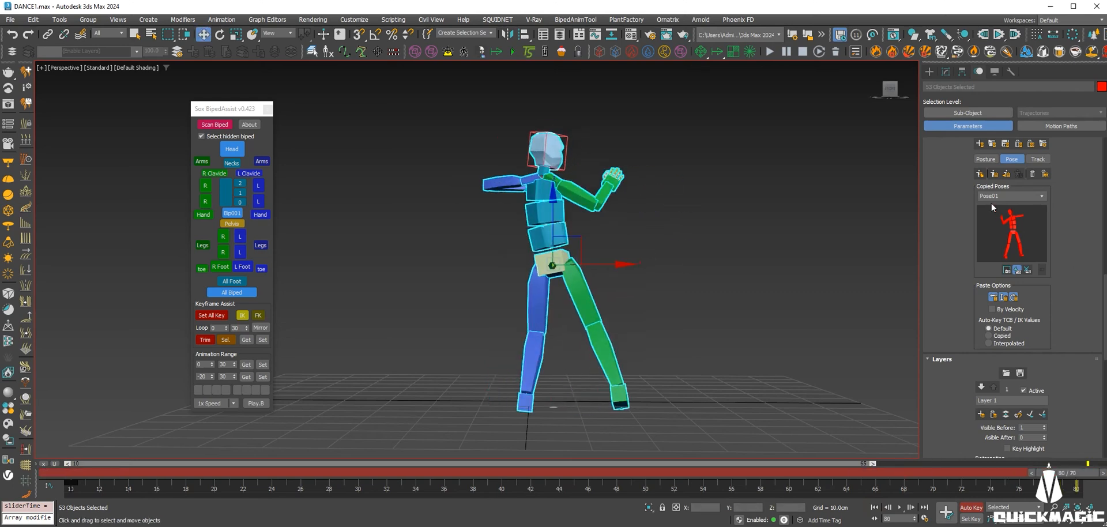
pyautogui.click(993, 175)
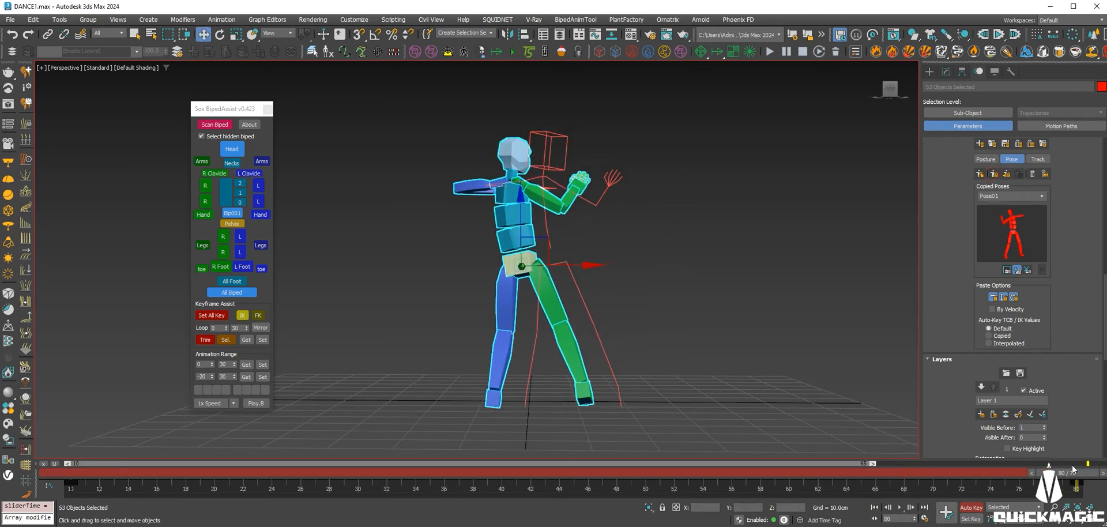
# Scrub and play the dance twice, stopping each time at frame 80.
pyautogui.moveTo(1038, 478); pyautogui.dragTo(70, 421)
pyautogui.click(900, 508)
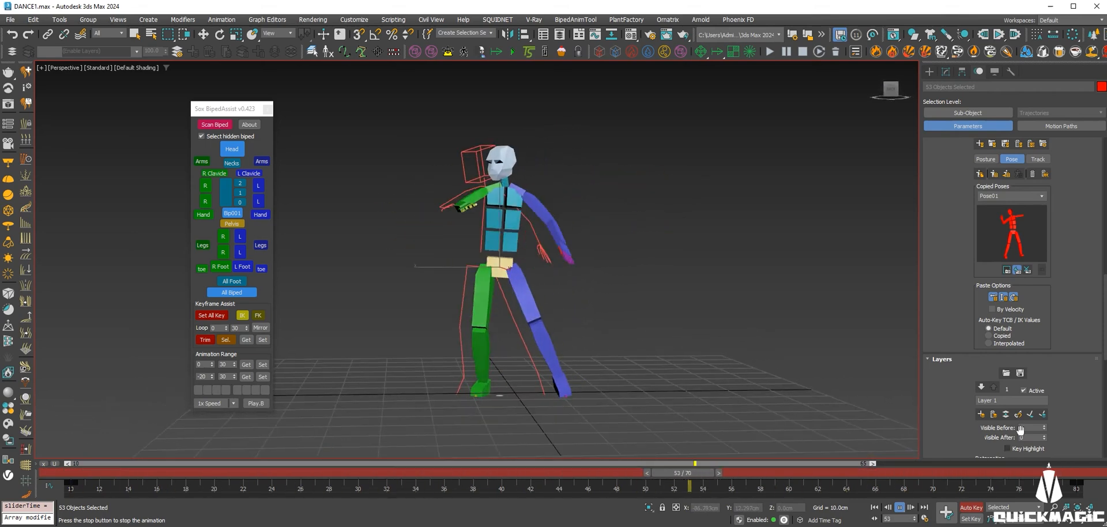
pyautogui.moveTo(910, 473); pyautogui.dragTo(1085, 474)
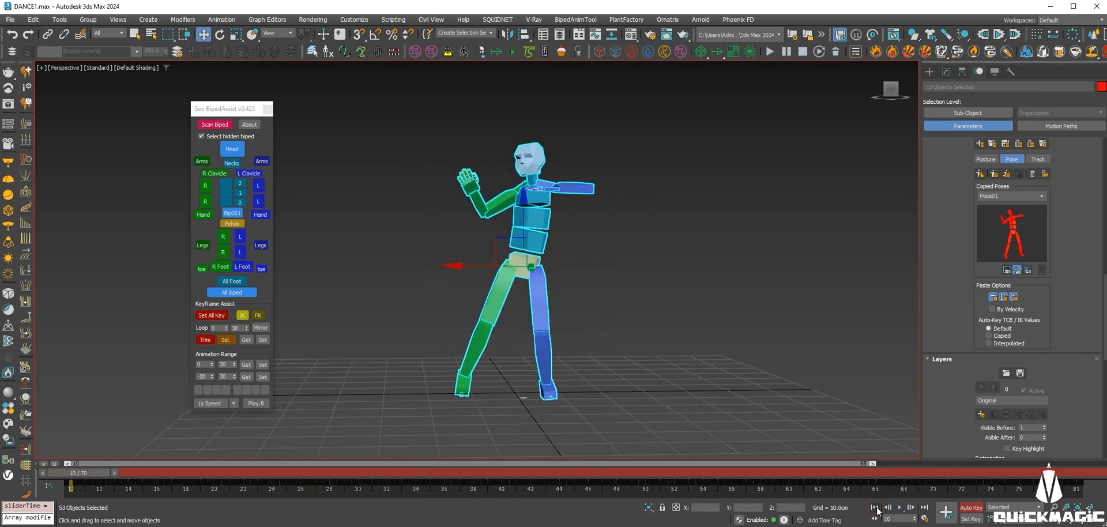
pyautogui.click(900, 507)
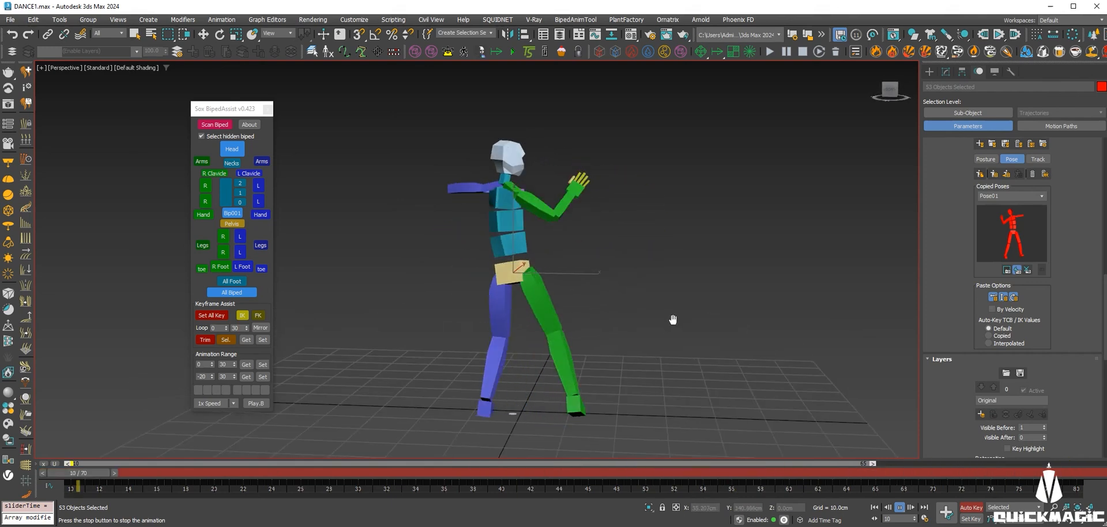
pyautogui.moveTo(818, 474); pyautogui.dragTo(1074, 475)
# Maximise the Front viewport and pan it to frame the biped.
pyautogui.press('w')
pyautogui.hotkey('alt', 'w')
pyautogui.middleClick(820, 186)
pyautogui.hotkey('alt', 'w')
pyautogui.scroll(-2, 600, 244)
pyautogui.moveTo(597, 262); pyautogui.dragTo(613, 281, button='middle')
# Raise Bip001's Z offset to 1.14 cm and replay the dance from frame 10.
pyautogui.moveTo(964, 205); pyautogui.dragTo(946, 309)
pyautogui.click(1041, 210)
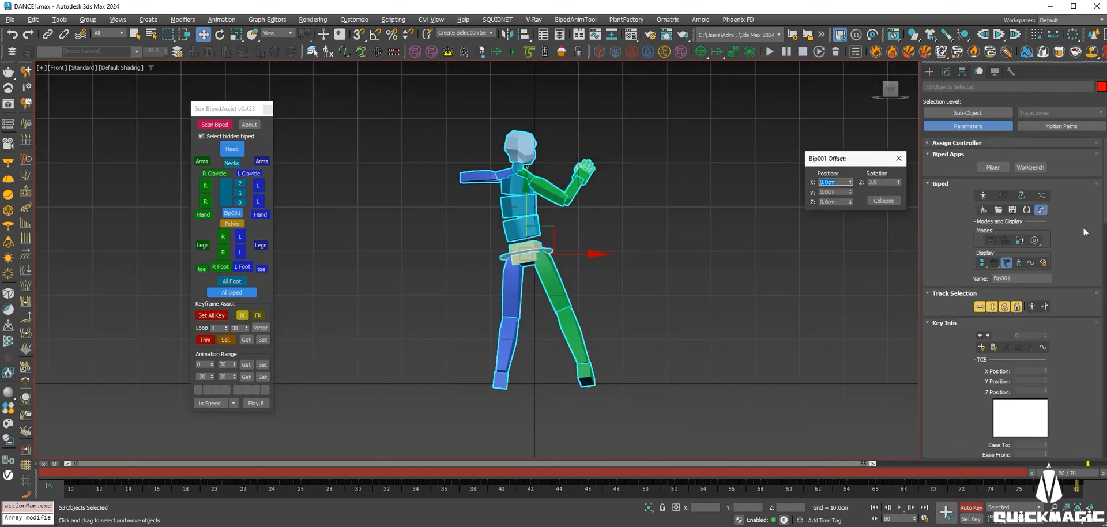
pyautogui.moveTo(849, 194); pyautogui.dragTo(856, 137)
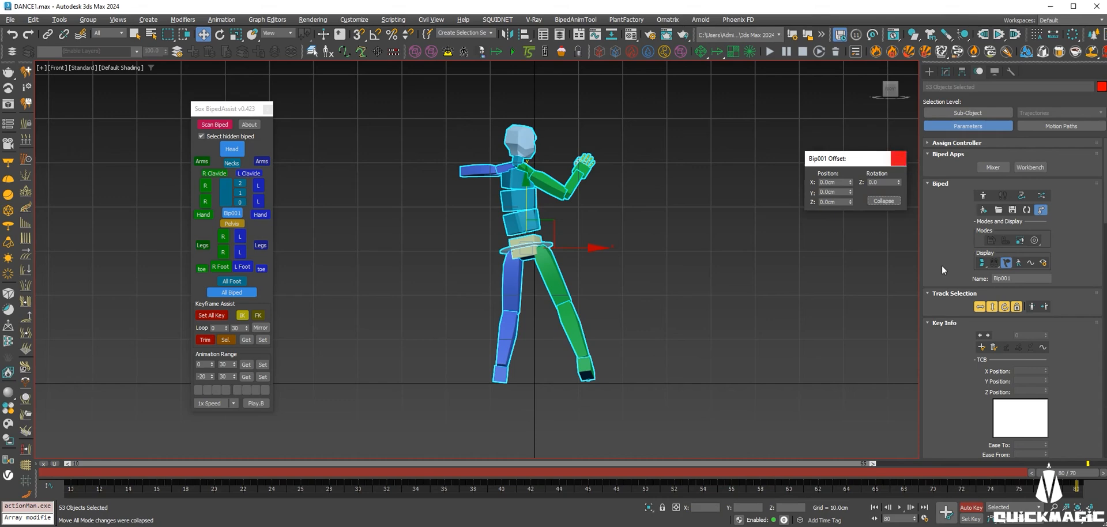
pyautogui.click(875, 507)
pyautogui.click(899, 507)
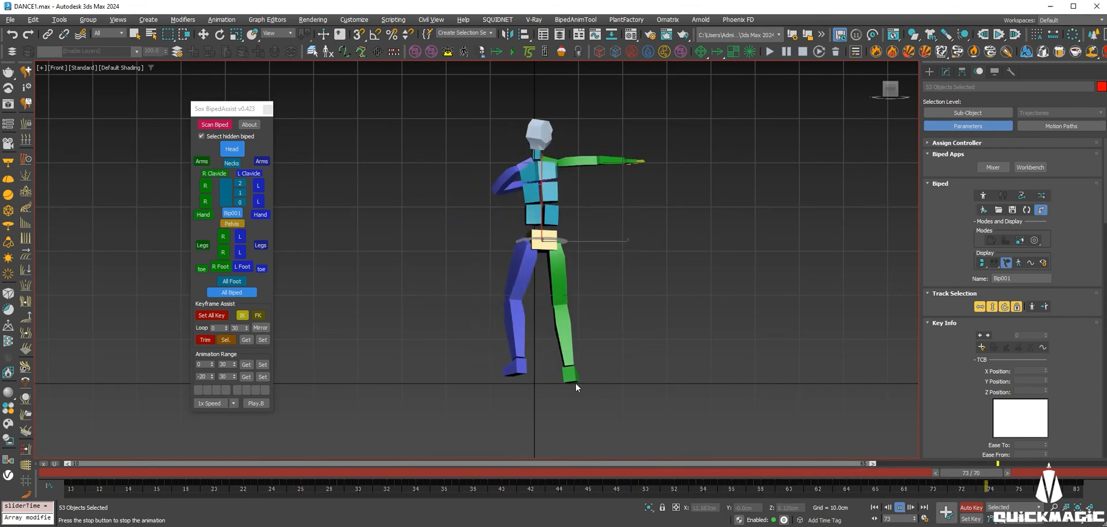
pyautogui.moveTo(540, 478); pyautogui.dragTo(73, 478)
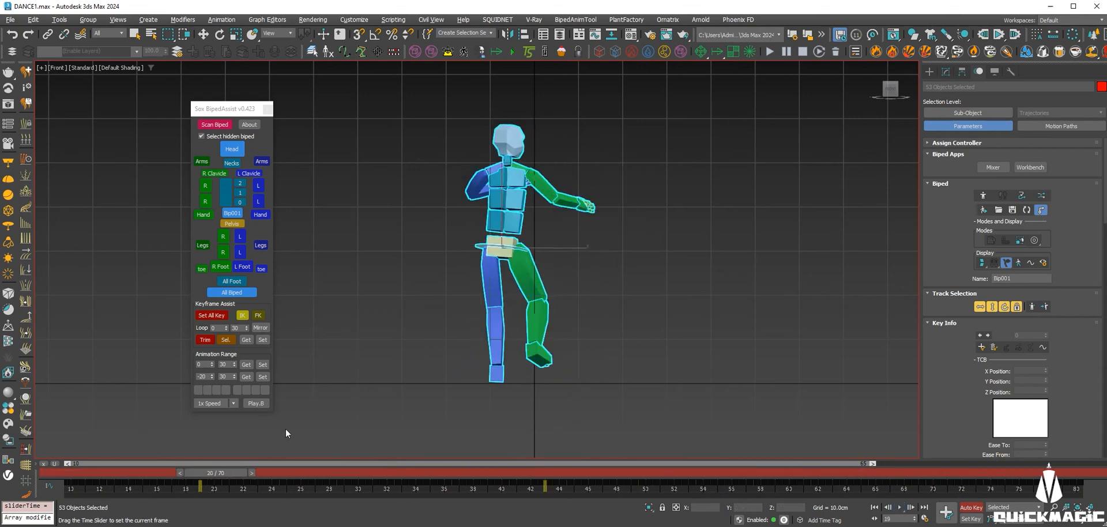
# Rotate both clavicles to -14.38 about Y.
pyautogui.click(236, 173)
pyautogui.scroll(-5, 946, 322)
pyautogui.scroll(-4, 946, 296)
pyautogui.moveTo(559, 217); pyautogui.dragTo(585, 262, button='middle')
pyautogui.press('e')
pyautogui.moveTo(588, 190); pyautogui.dragTo(599, 206)
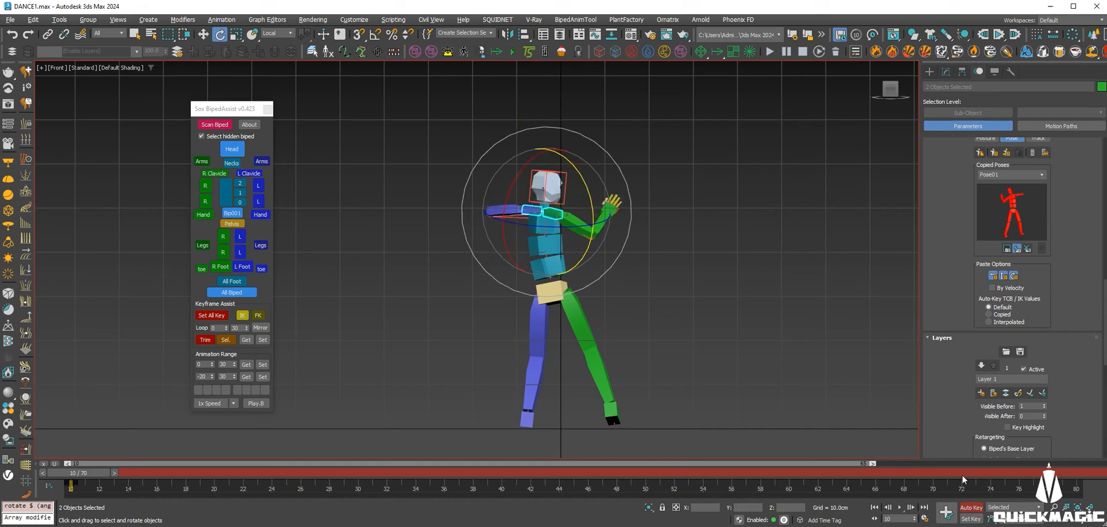
# Scrub to check the shoulders, return to frame 10, and play the dance in a maximized Perspective view.
pyautogui.moveTo(770, 474); pyautogui.dragTo(421, 473)
pyautogui.moveTo(280, 456); pyautogui.dragTo(75, 459)
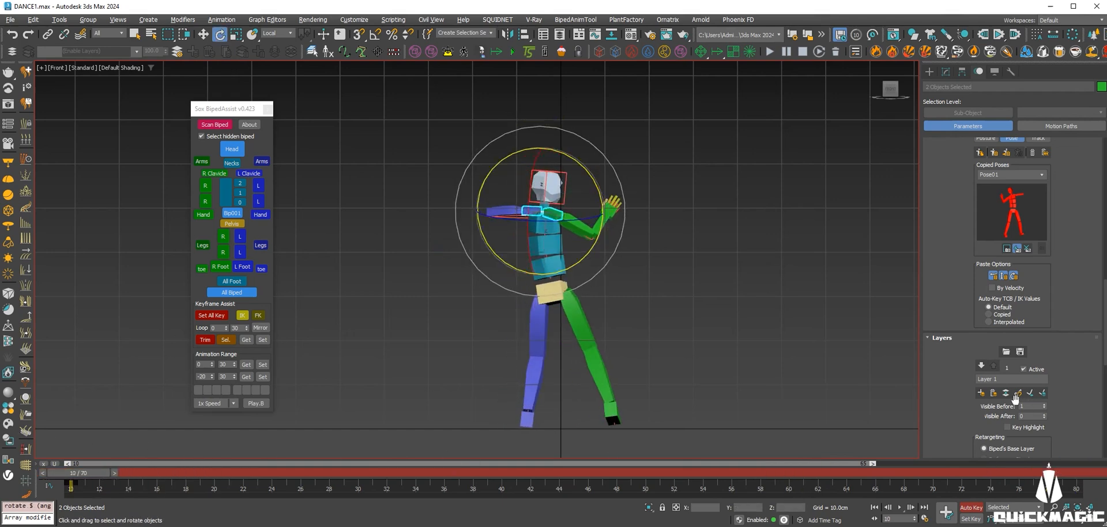
pyautogui.hotkey('alt', 'w')
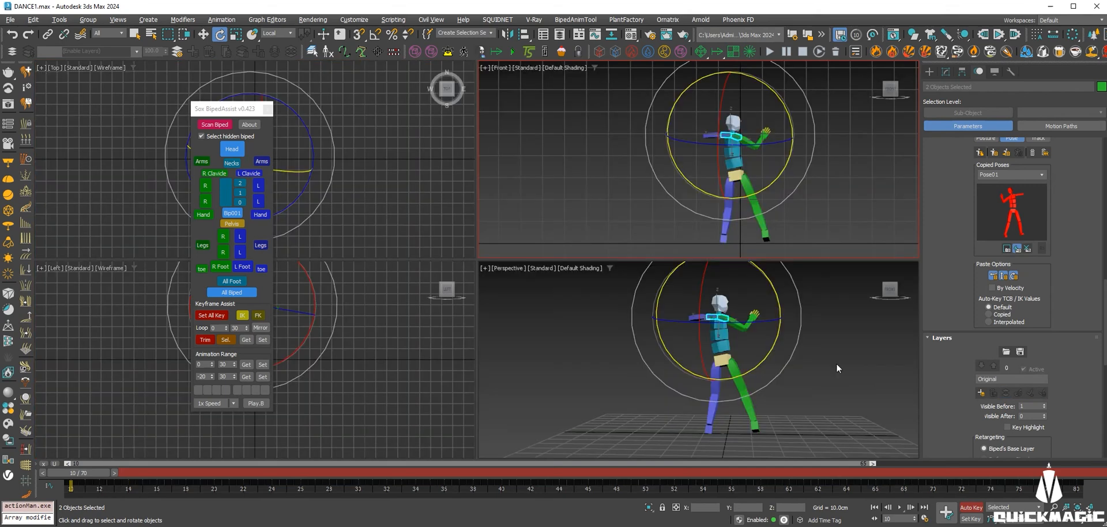
pyautogui.rightClick(835, 364)
pyautogui.hotkey('alt', 'w')
pyautogui.keyDown('alt'); pyautogui.moveTo(749, 272); pyautogui.dragTo(677, 301, button='middle'); pyautogui.keyUp('alt')
pyautogui.click(900, 507)
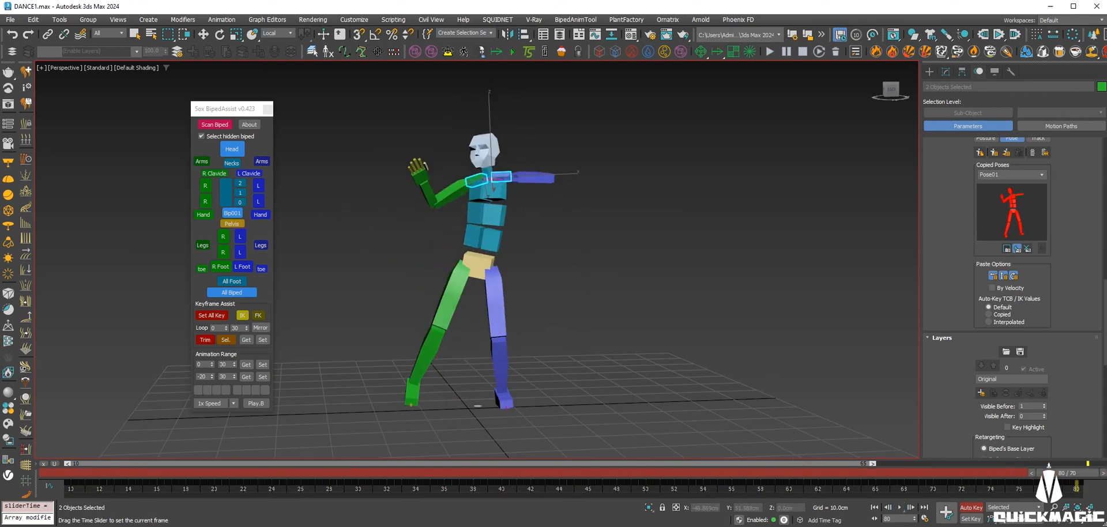
# Stop playback, go to frame 25 and frame the shoulders and body.
pyautogui.press('e')
pyautogui.scroll(5, 456, 183)
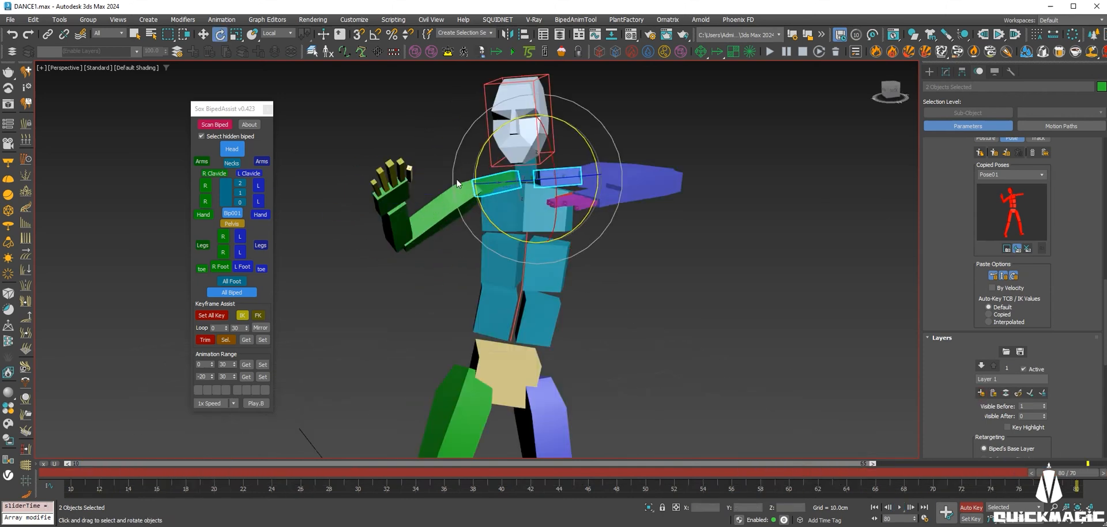
pyautogui.keyDown('alt'); pyautogui.moveTo(457, 183); pyautogui.dragTo(399, 195, button='middle'); pyautogui.keyUp('alt')
pyautogui.moveTo(129, 473); pyautogui.dragTo(310, 474)
pyautogui.press('z')
pyautogui.keyDown('alt'); pyautogui.moveTo(457, 253); pyautogui.dragTo(542, 145, button='middle'); pyautogui.keyUp('alt')
pyautogui.scroll(-6, 478, 296)
pyautogui.keyDown('alt'); pyautogui.moveTo(542, 144); pyautogui.dragTo(441, 190, button='middle'); pyautogui.keyUp('alt')
# Select the four right-hand fingers without the thumb and rotate them and their knuckles into a curl.
pyautogui.doubleClick(424, 222)
pyautogui.keyDown('alt'); pyautogui.moveTo(423, 222); pyautogui.dragTo(398, 246, button='middle'); pyautogui.keyUp('alt')
pyautogui.scroll(4, 425, 215)
pyautogui.keyDown('alt'); pyautogui.click(425, 215); pyautogui.keyUp('alt')
pyautogui.scroll(-3, 425, 215)
pyautogui.scroll(4, 438, 237)
pyautogui.scroll(-1, 438, 238)
pyautogui.keyDown('alt'); pyautogui.doubleClick(434, 247); pyautogui.keyUp('alt')
pyautogui.moveTo(375, 240); pyautogui.dragTo(392, 284)
pyautogui.keyDown('alt'); pyautogui.moveTo(392, 285); pyautogui.dragTo(429, 250, button='middle'); pyautogui.keyUp('alt')
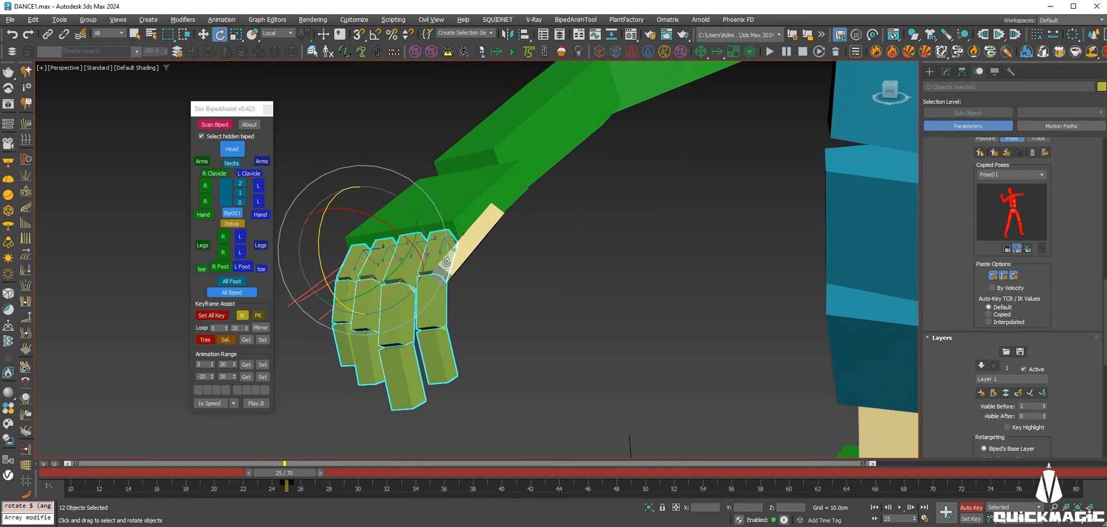
pyautogui.keyDown('alt'); pyautogui.moveTo(288, 426); pyautogui.dragTo(287, 425); pyautogui.keyUp('alt')
pyautogui.moveTo(376, 235); pyautogui.dragTo(379, 200)
# Adjust R Finger1, R Finger2, R Finger3 and R Finger4 individually.
pyautogui.keyDown('alt'); pyautogui.moveTo(395, 229); pyautogui.dragTo(517, 296, button='middle'); pyautogui.keyUp('alt')
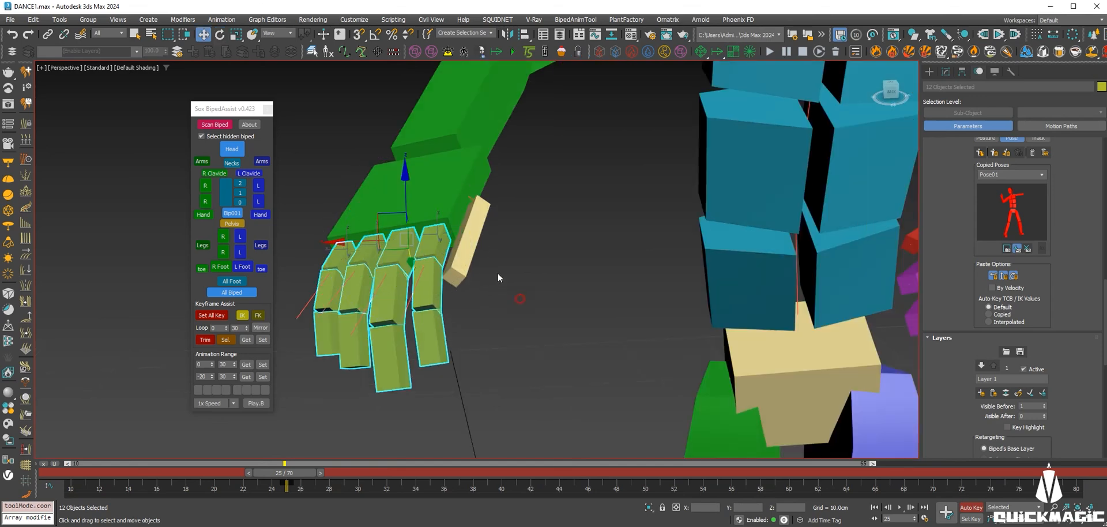
pyautogui.click(417, 245)
pyautogui.click(398, 254)
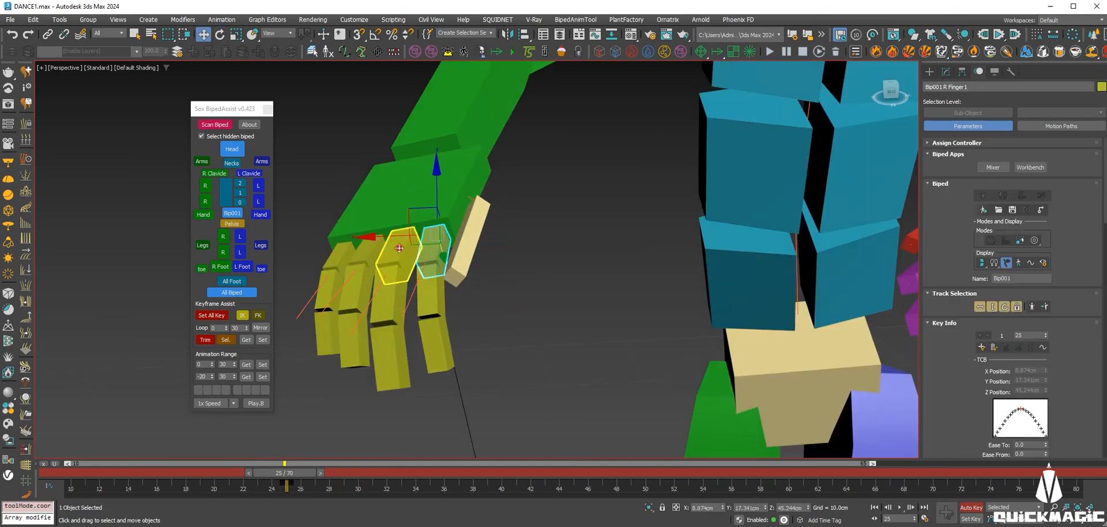
pyautogui.click(363, 252)
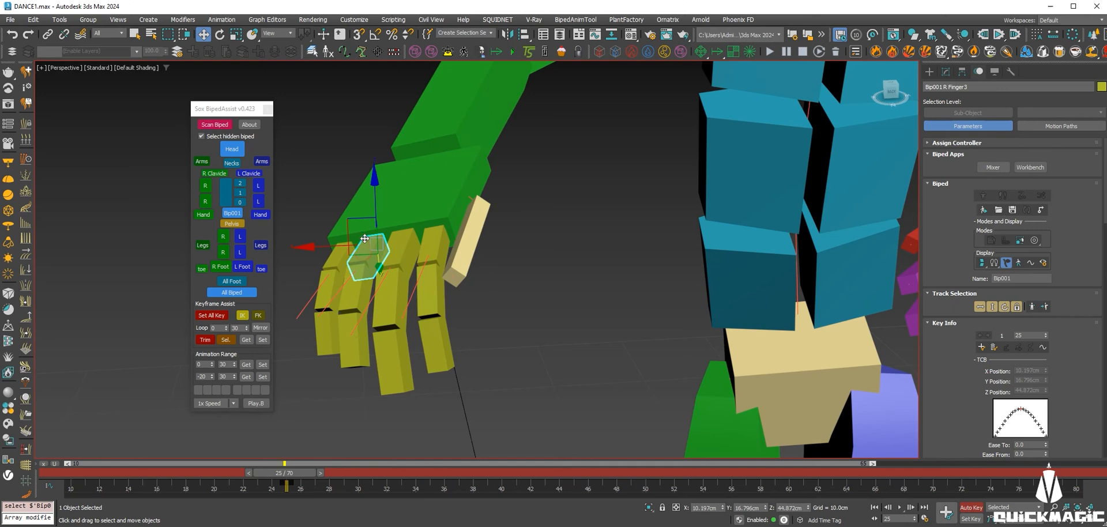
pyautogui.click(331, 254)
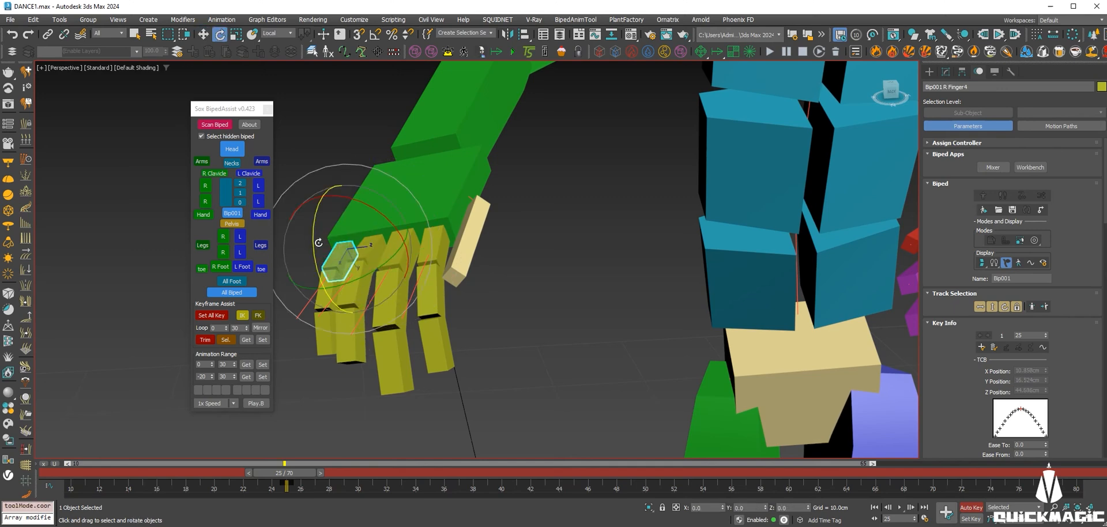
pyautogui.keyDown('alt'); pyautogui.moveTo(323, 229); pyautogui.dragTo(374, 227, button='middle'); pyautogui.keyUp('alt')
# Rotate the R Finger0 thumb up toward the palm, then select all 15 right finger links.
pyautogui.click(478, 229)
pyautogui.moveTo(486, 263); pyautogui.dragTo(499, 193)
pyautogui.doubleClick(489, 221)
pyautogui.press('w')
pyautogui.click(476, 232)
pyautogui.press('e')
pyautogui.keyDown('alt'); pyautogui.moveTo(494, 221); pyautogui.dragTo(516, 219, button='middle'); pyautogui.keyUp('alt')
pyautogui.moveTo(507, 172); pyautogui.dragTo(512, 169)
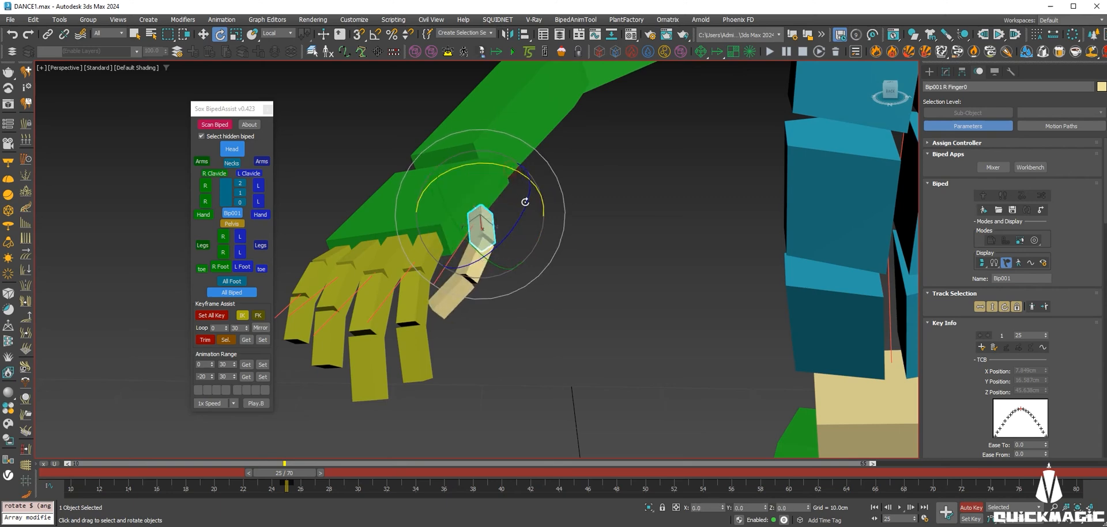
pyautogui.moveTo(517, 220)
pyautogui.keyDown('alt'); pyautogui.mouseDown(button='middle')
pyautogui.moveTo(520, 240)
pyautogui.moveTo(501, 224)
pyautogui.mouseUp(button='middle'); pyautogui.keyUp('alt')
pyautogui.press('w')
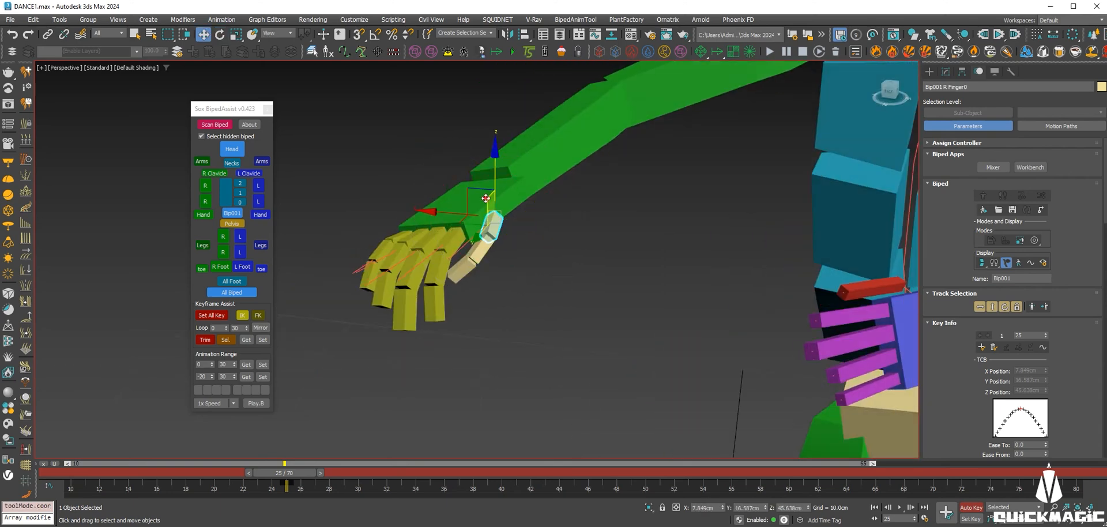
pyautogui.doubleClick(457, 201)
pyautogui.keyDown('alt'); pyautogui.click(456, 200); pyautogui.keyUp('alt')
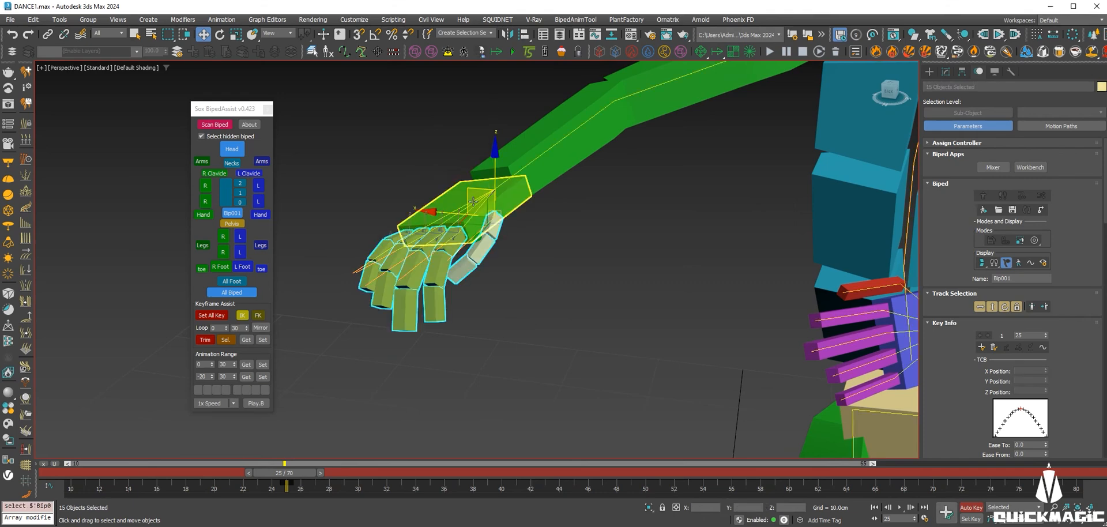
# Copy the right-hand finger posture as RFing01.
pyautogui.scroll(-5, 599, 260)
pyautogui.moveTo(607, 262); pyautogui.dragTo(506, 249, button='middle')
pyautogui.scroll(-10, 1048, 385)
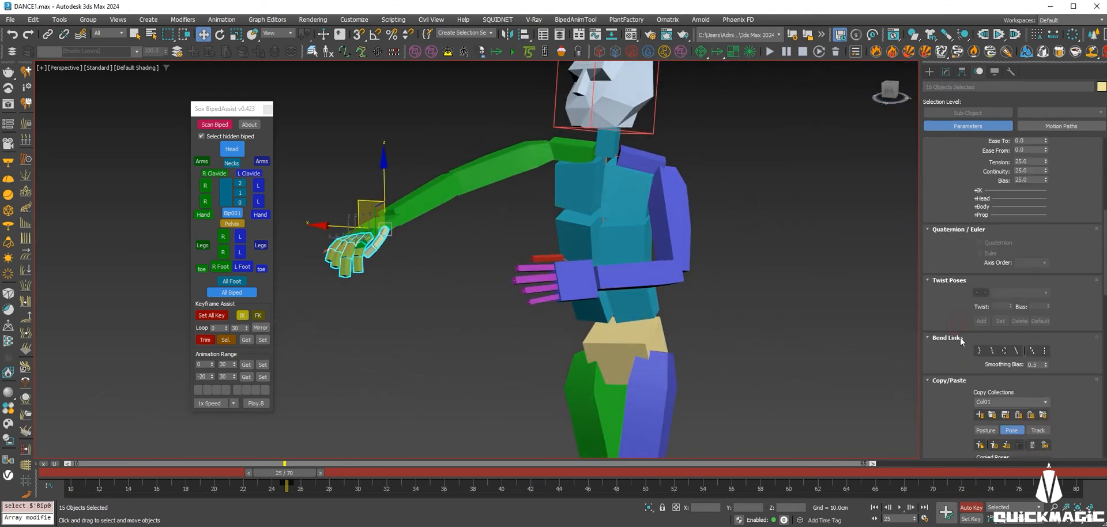
pyautogui.scroll(-3, 952, 316)
pyautogui.click(982, 267)
pyautogui.click(980, 281)
# Play the dance from frame 80, then return to frame 10.
pyautogui.scroll(-3, 686, 259)
pyautogui.keyDown('alt'); pyautogui.moveTo(686, 259); pyautogui.dragTo(701, 276, button='middle'); pyautogui.keyUp('alt')
pyautogui.moveTo(288, 473); pyautogui.dragTo(1067, 473)
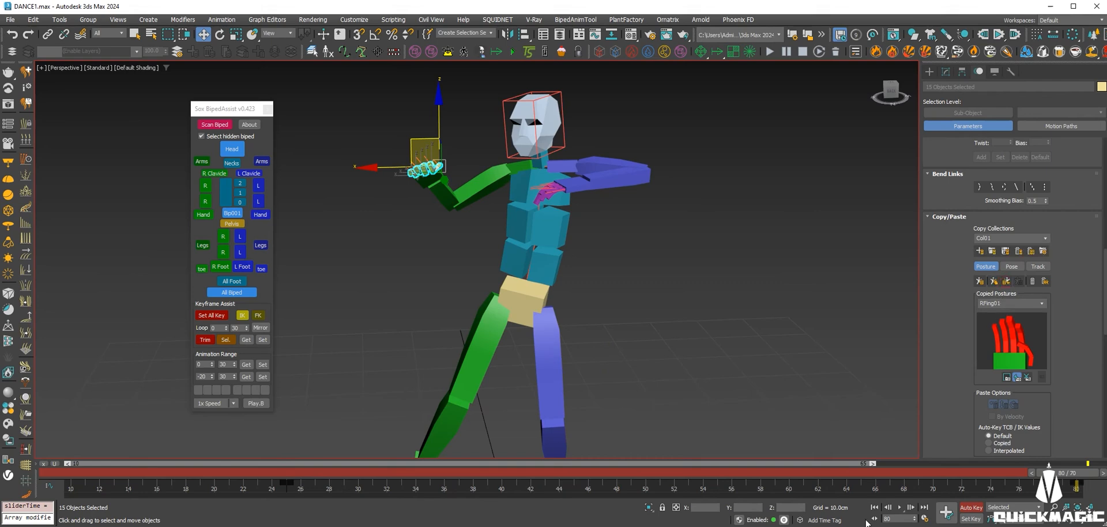
pyautogui.scroll(-5, 1006, 346)
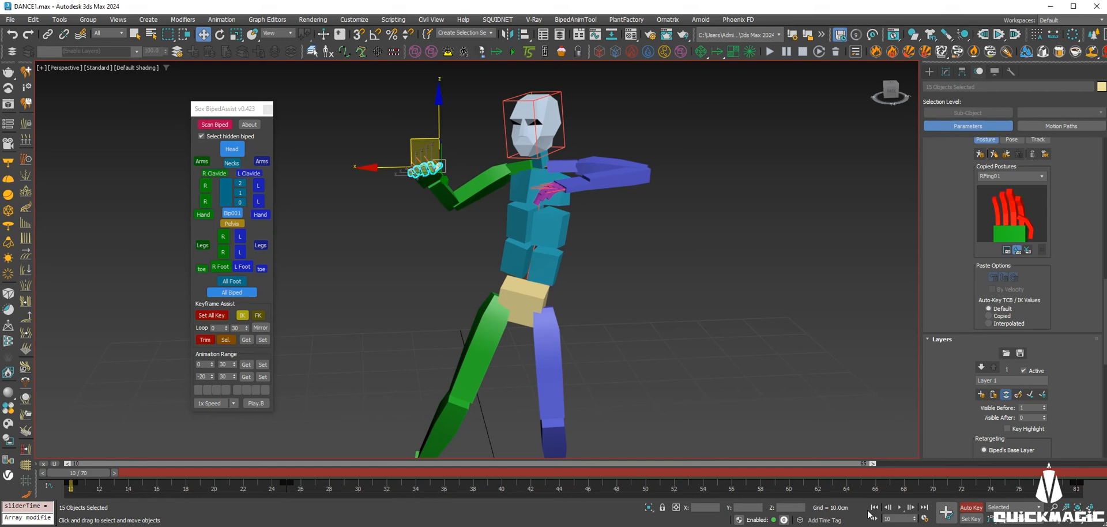
pyautogui.click(899, 508)
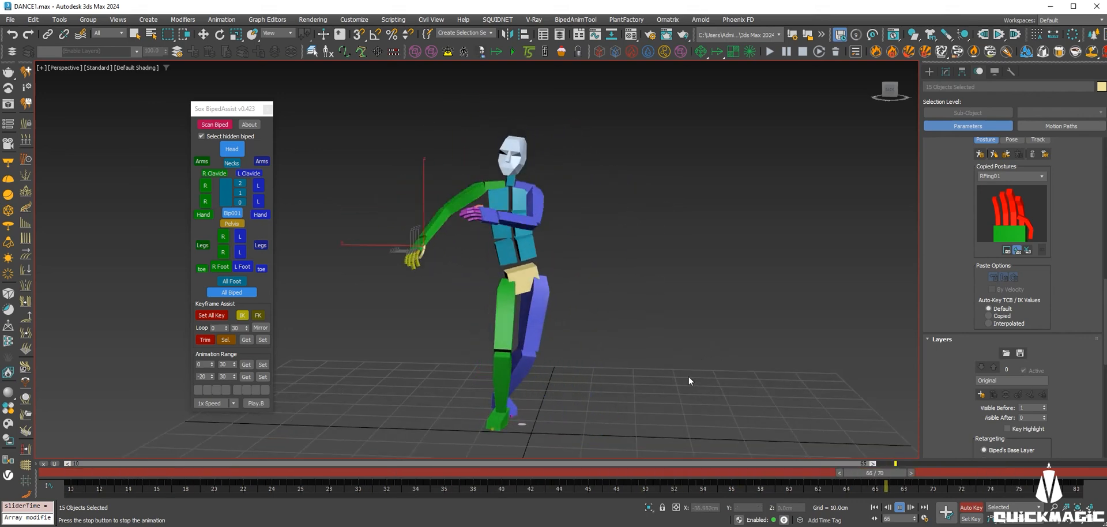
pyautogui.moveTo(675, 373); pyautogui.dragTo(680, 321, button='middle')
pyautogui.keyDown('alt'); pyautogui.moveTo(699, 358); pyautogui.dragTo(546, 372, button='middle'); pyautogui.keyUp('alt')
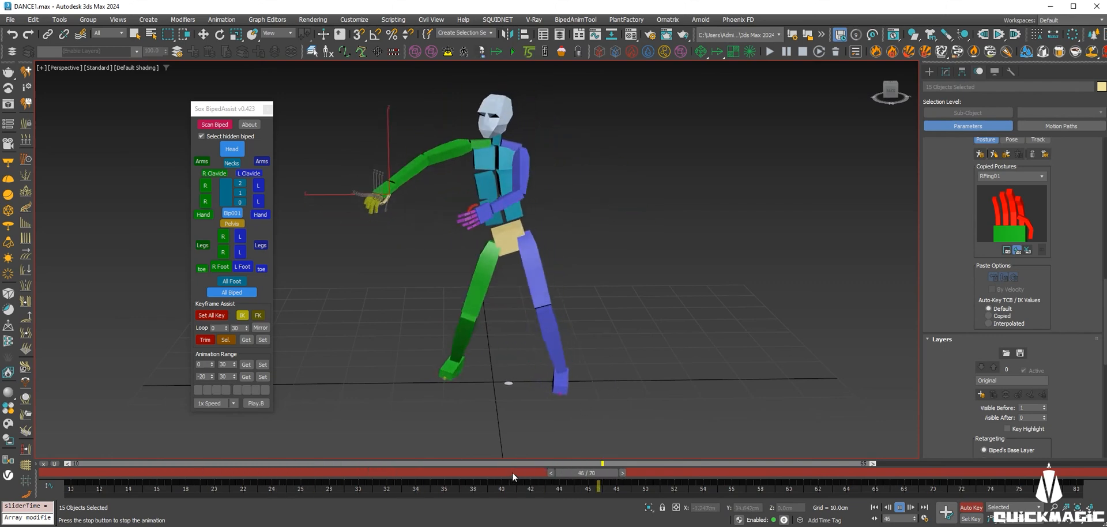
pyautogui.moveTo(513, 474); pyautogui.dragTo(0, 428)
# Maximize the Front view on the legs and select the left foot.
pyautogui.hotkey('alt', 'w')
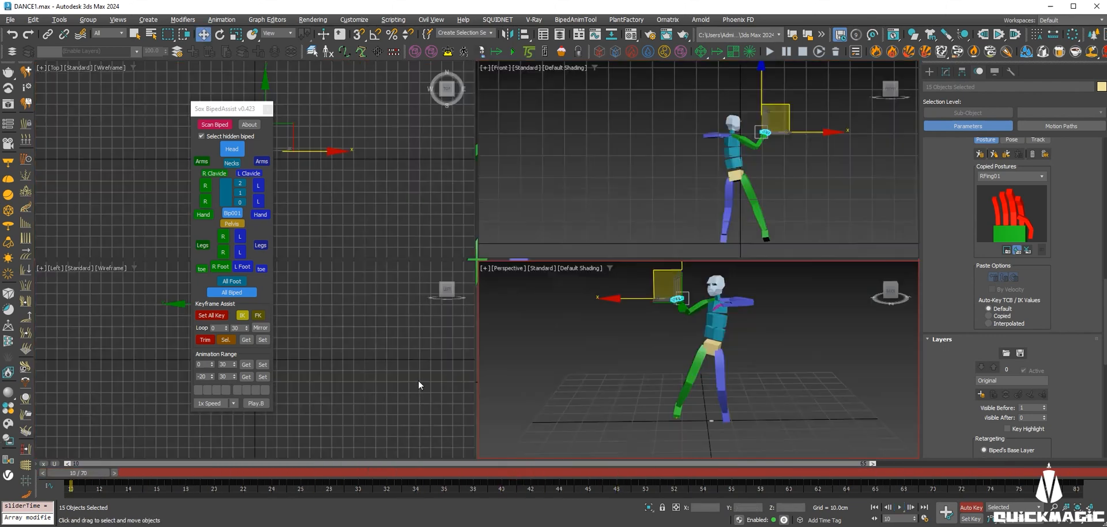
pyautogui.moveTo(720, 357); pyautogui.dragTo(699, 355, button='middle')
pyautogui.moveTo(794, 224); pyautogui.dragTo(745, 224, button='middle')
pyautogui.hotkey('alt', 'w')
pyautogui.scroll(2, 548, 288)
pyautogui.moveTo(512, 349); pyautogui.dragTo(559, 284, button='middle')
pyautogui.moveTo(645, 312); pyautogui.dragTo(629, 288, button='middle')
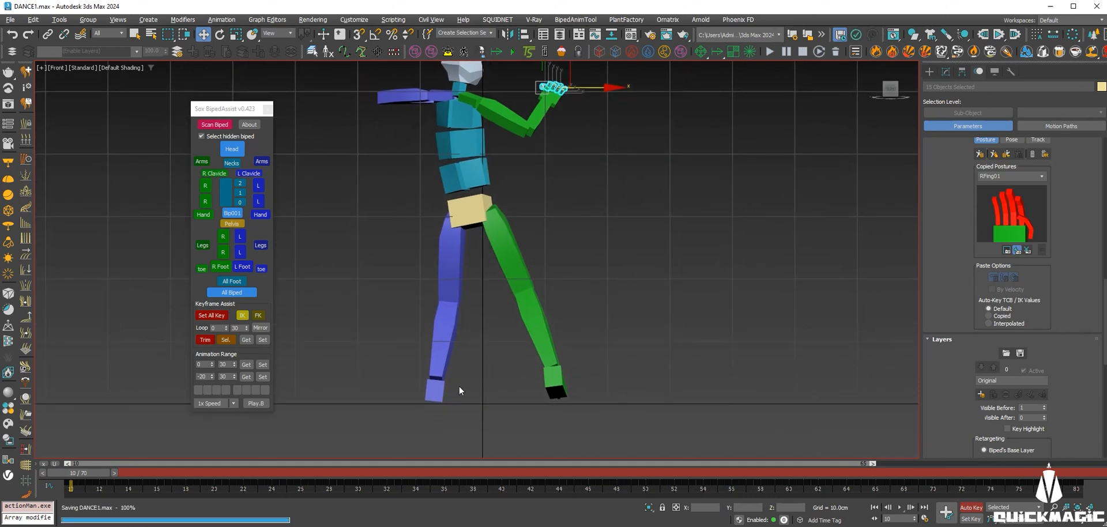
pyautogui.click(444, 389)
pyautogui.moveTo(233, 108); pyautogui.dragTo(165, 100)
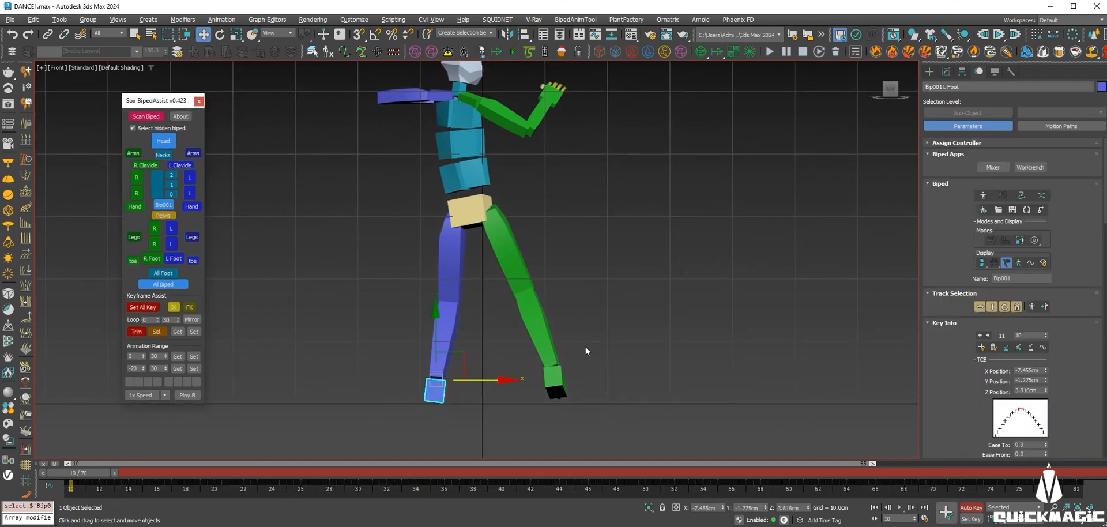
# Copy the left foot's frame 10 key to frame 20 and scrub to check it.
pyautogui.moveTo(583, 348); pyautogui.dragTo(584, 332, button='middle')
pyautogui.moveTo(103, 473); pyautogui.dragTo(25, 450)
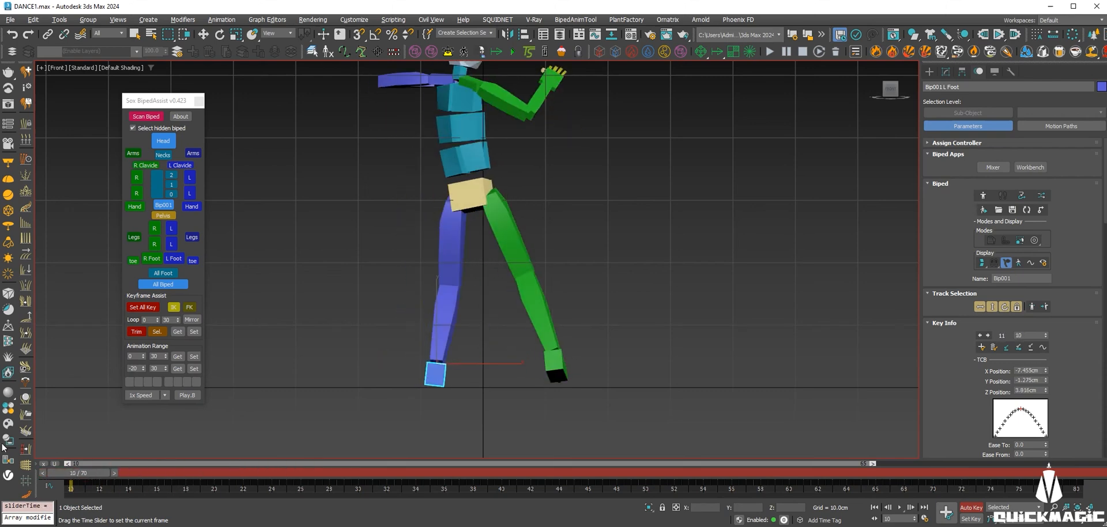
pyautogui.scroll(3, 433, 378)
pyautogui.press('e')
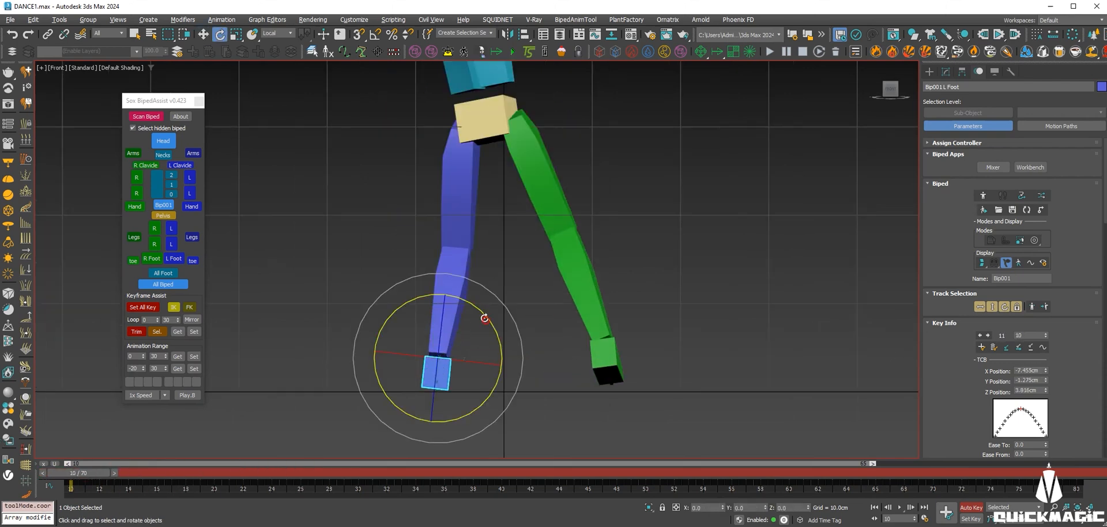
pyautogui.press('w')
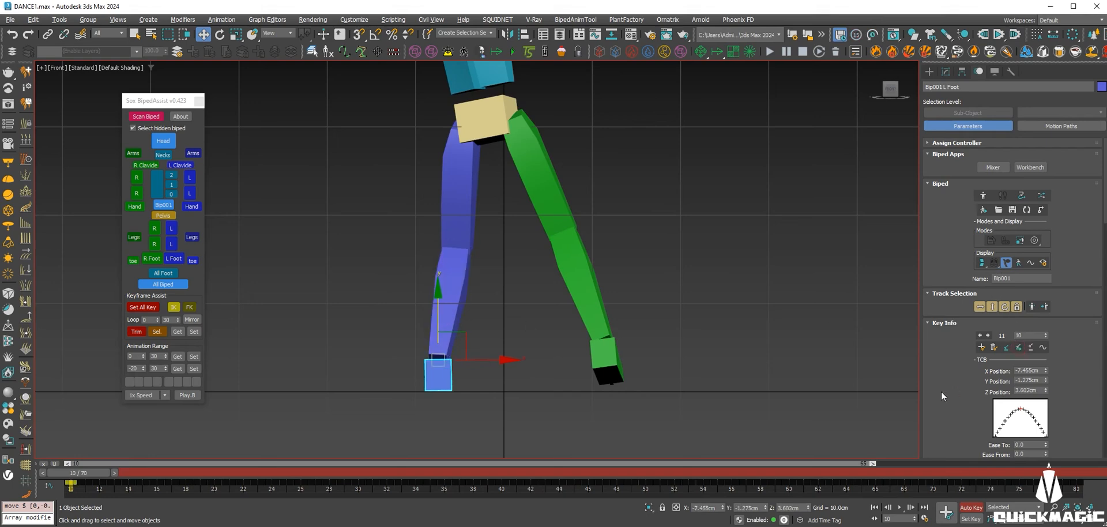
pyautogui.scroll(-3, 953, 391)
pyautogui.scroll(-1, 954, 303)
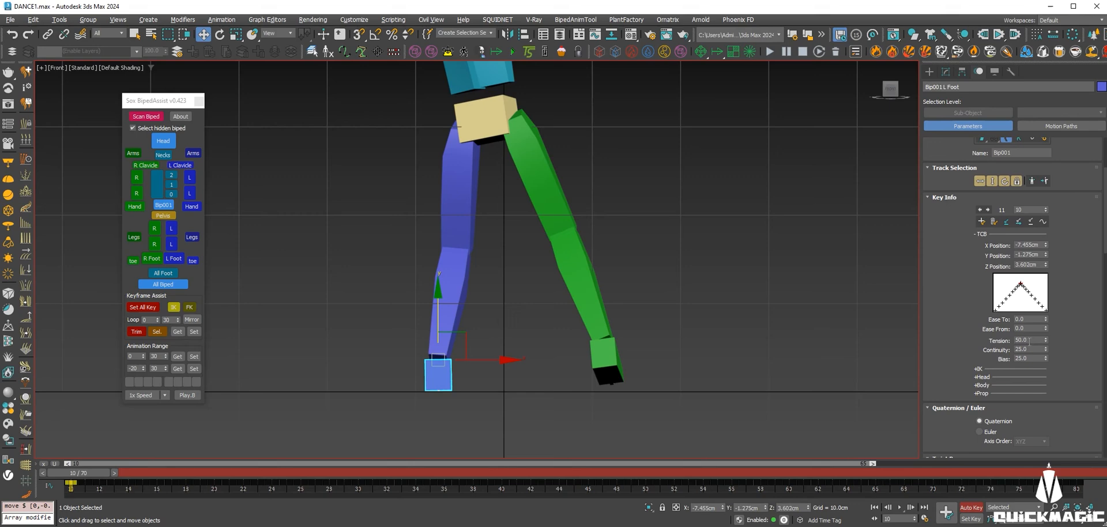
pyautogui.moveTo(87, 473); pyautogui.dragTo(227, 469)
pyautogui.press('w')
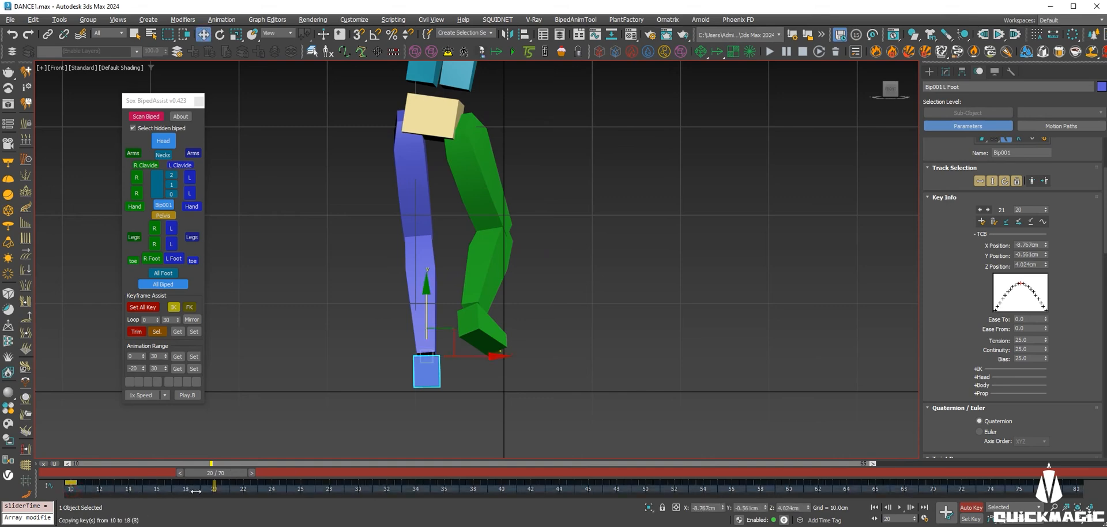
pyautogui.keyDown('shift'); pyautogui.moveTo(213, 488); pyautogui.dragTo(213, 489); pyautogui.keyUp('shift')
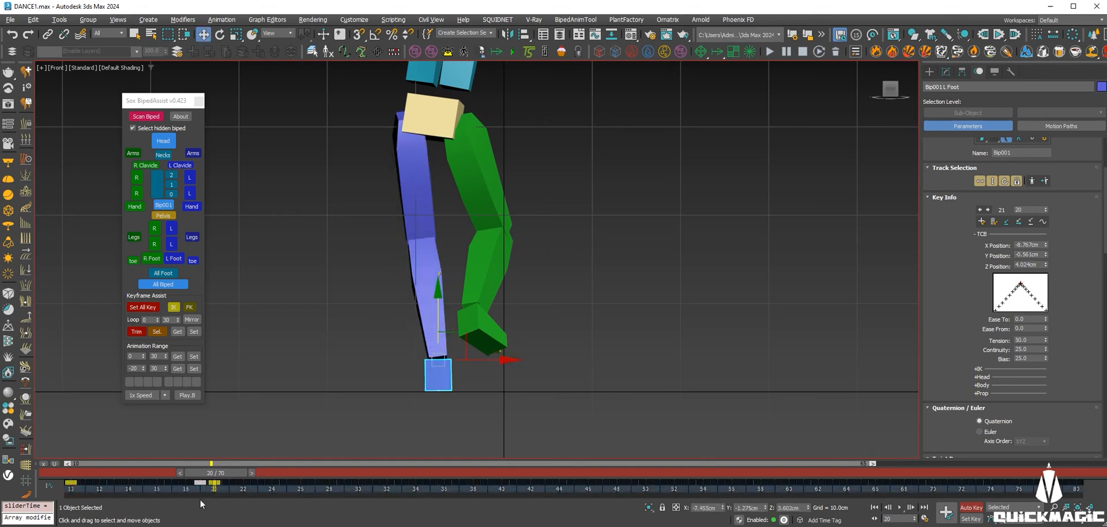
pyautogui.moveTo(197, 477); pyautogui.dragTo(357, 489)
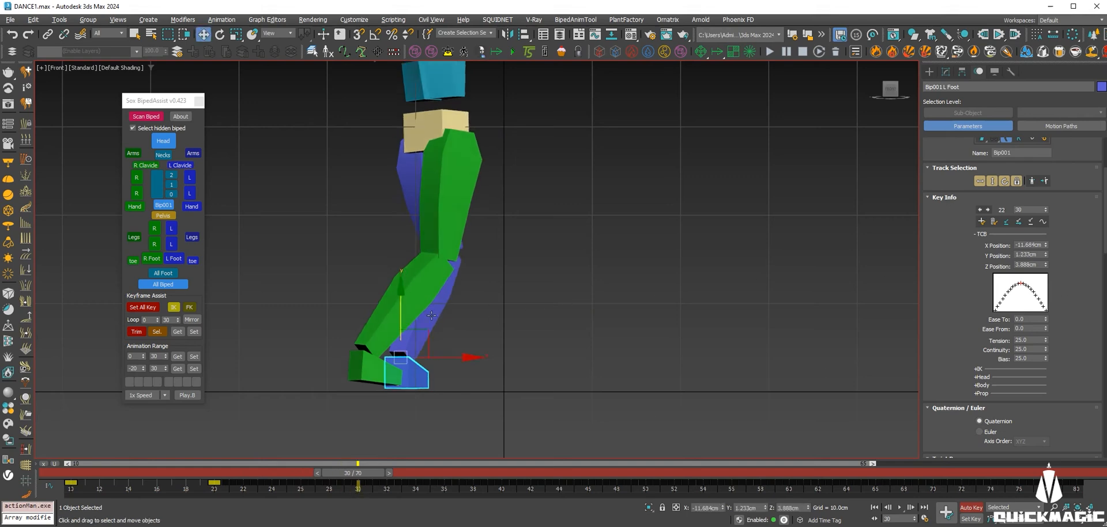
pyautogui.moveTo(405, 317); pyautogui.dragTo(405, 319)
# Delete the left foot's keys between frames 20 and 30.
pyautogui.press('e')
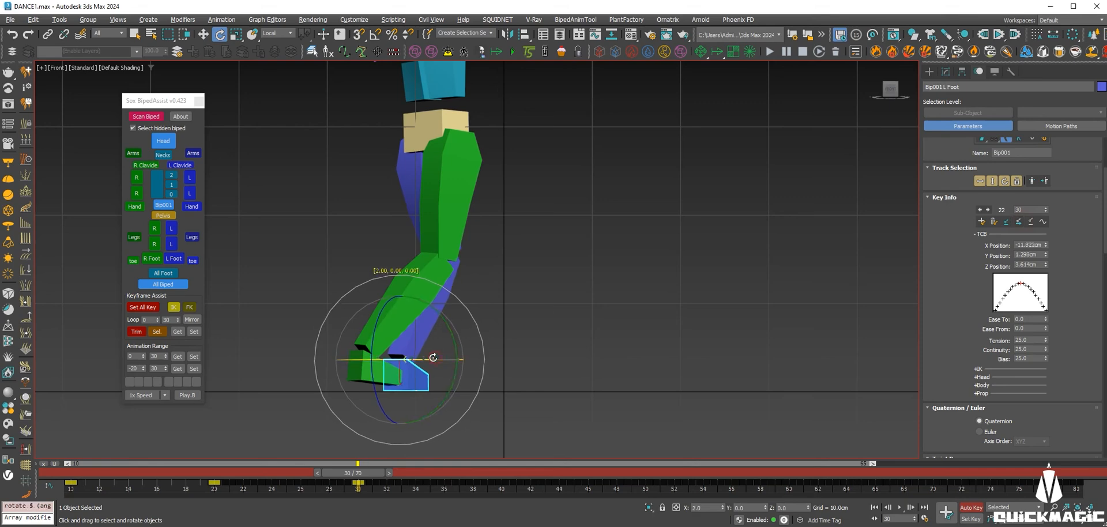
pyautogui.click(344, 487)
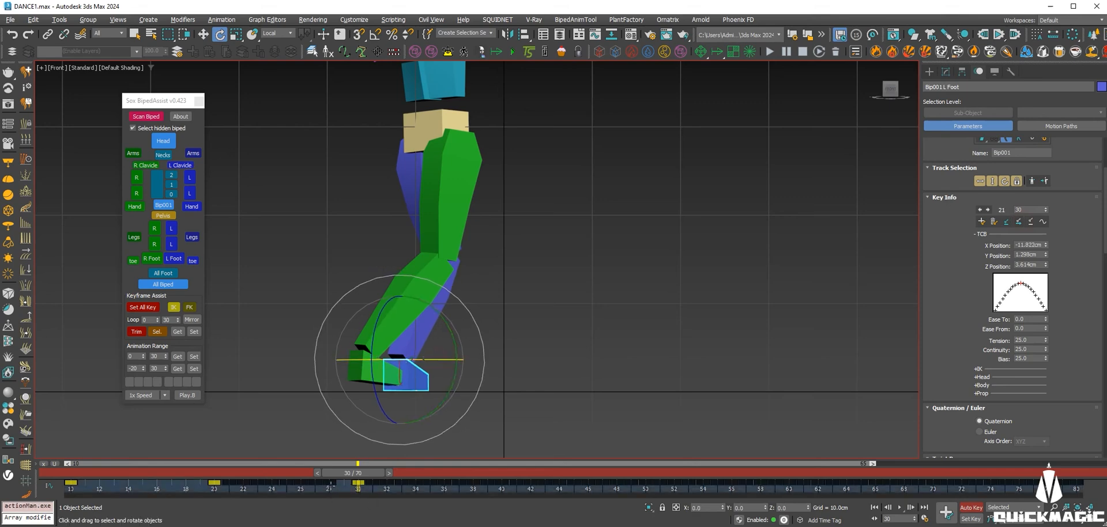
pyautogui.moveTo(336, 488); pyautogui.dragTo(219, 489)
pyautogui.press('Delete')
pyautogui.moveTo(340, 472); pyautogui.dragTo(472, 492)
# Delete the left foot's keys at frames 31–36.
pyautogui.press('e')
pyautogui.click(358, 485)
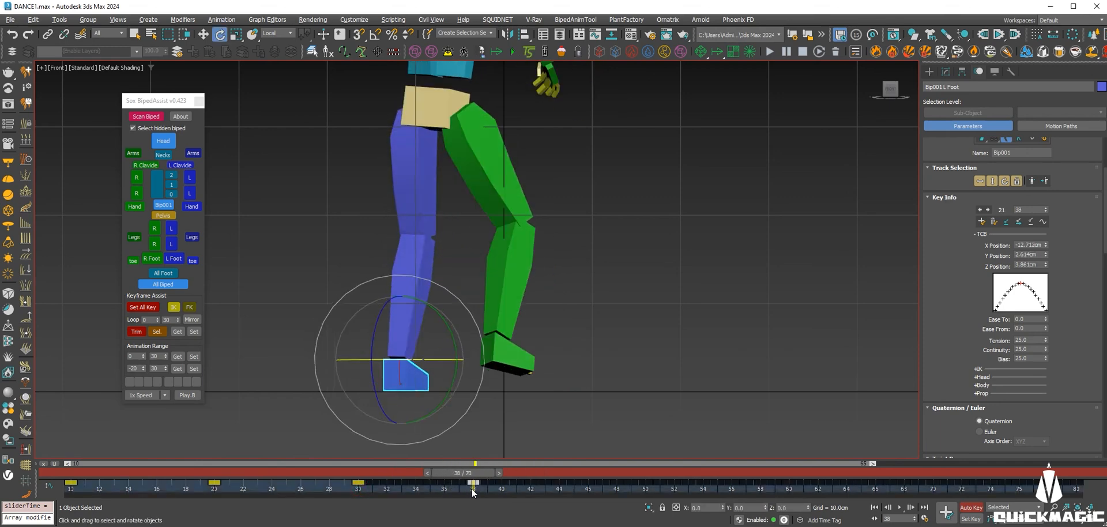
pyautogui.moveTo(365, 491); pyautogui.dragTo(364, 491)
pyautogui.press('Delete')
pyautogui.moveTo(490, 469); pyautogui.dragTo(576, 490)
# Delete the left foot key at frame 39 and scrub frames 29–43 to check.
pyautogui.press('e')
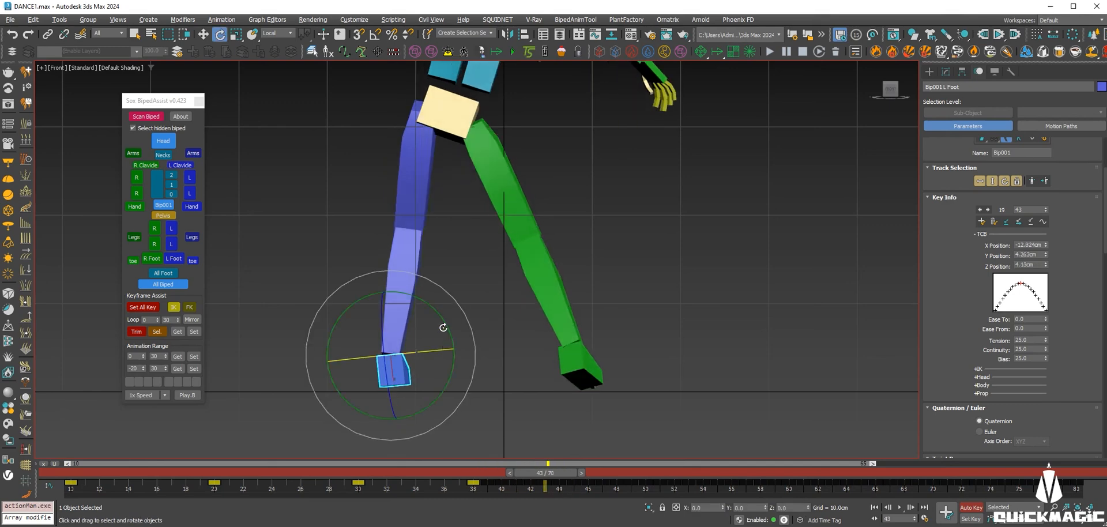
pyautogui.press('w')
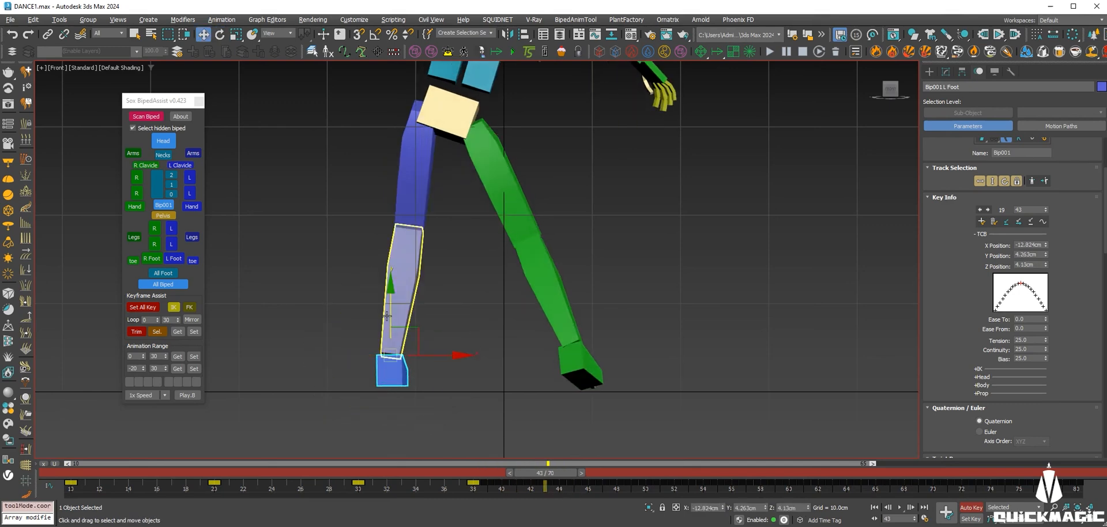
pyautogui.press(',')
pyautogui.click(992, 222)
pyautogui.press(',')
pyautogui.press(',')
pyautogui.press(',')
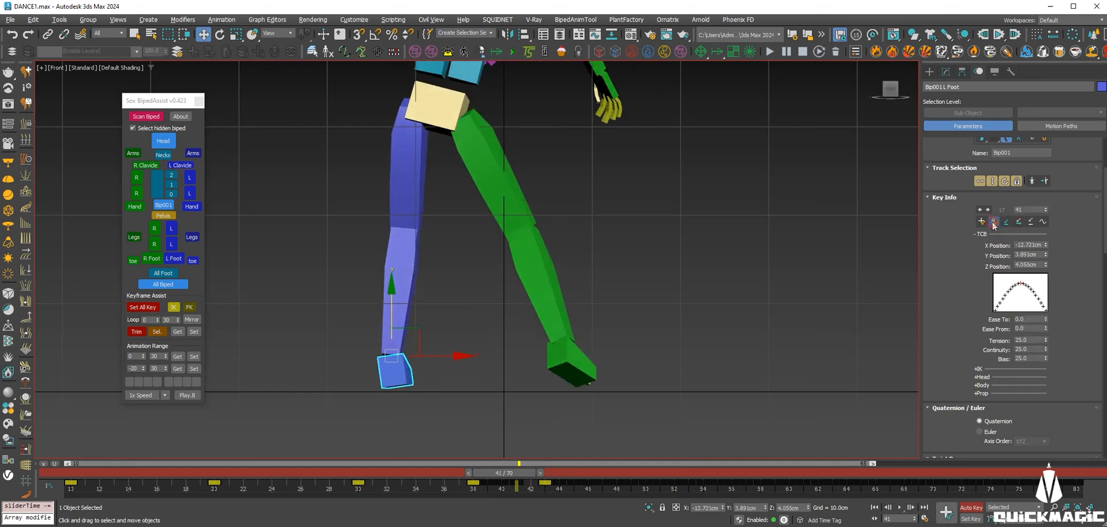
pyautogui.click(993, 222)
pyautogui.moveTo(503, 473); pyautogui.dragTo(553, 483)
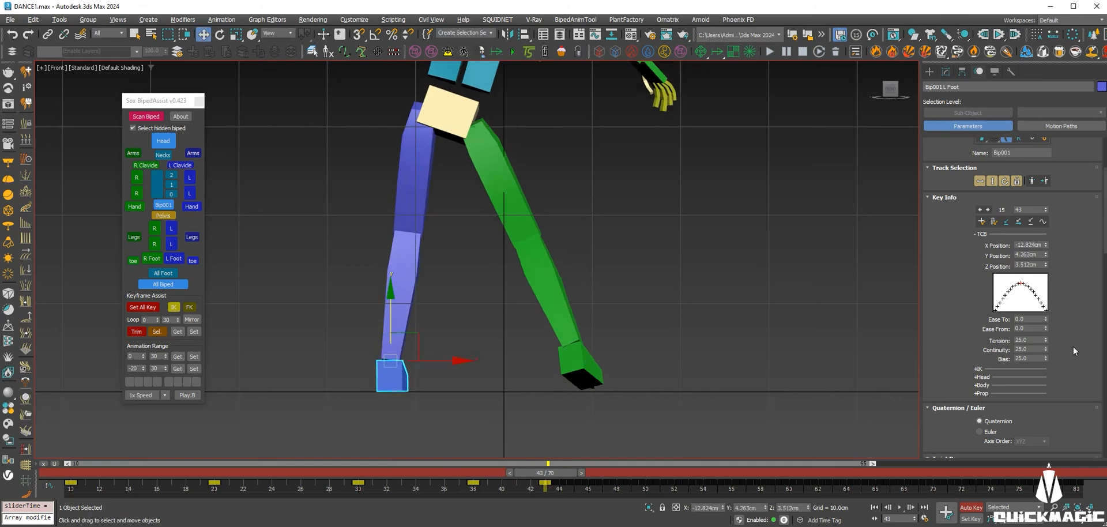
pyautogui.moveTo(544, 474); pyautogui.dragTo(339, 474)
pyautogui.click(900, 508)
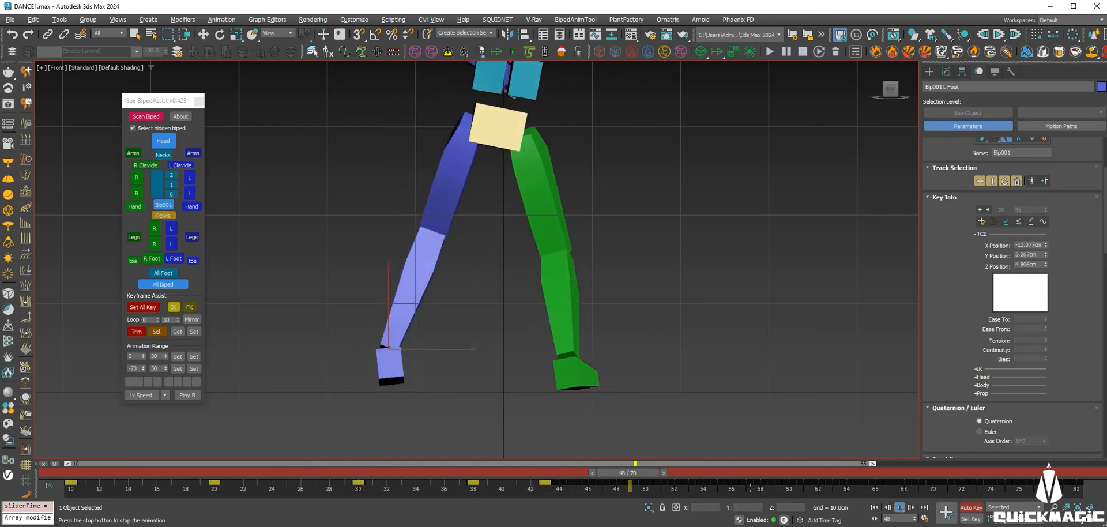
pyautogui.moveTo(461, 474); pyautogui.dragTo(497, 474)
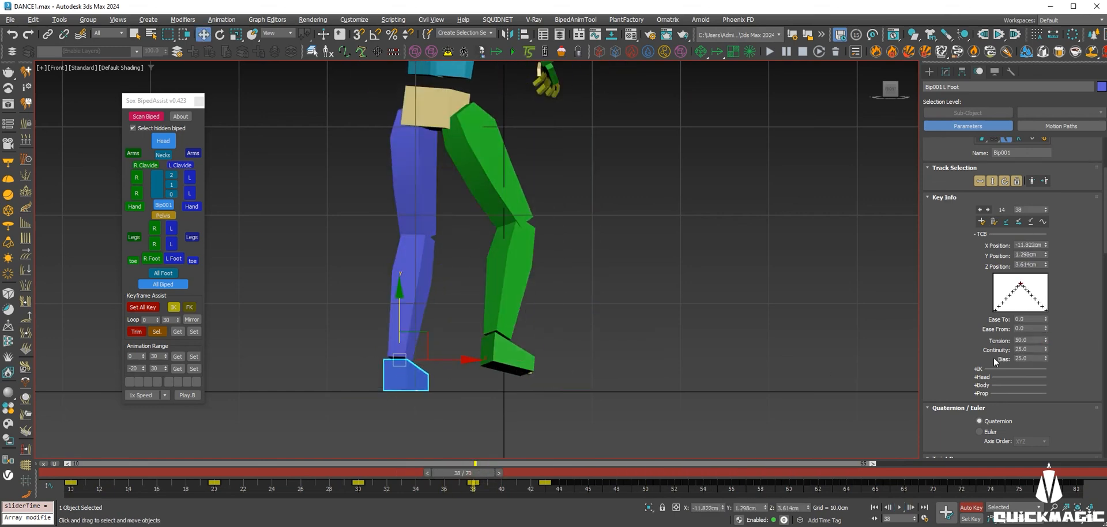
pyautogui.moveTo(463, 488); pyautogui.dragTo(358, 488)
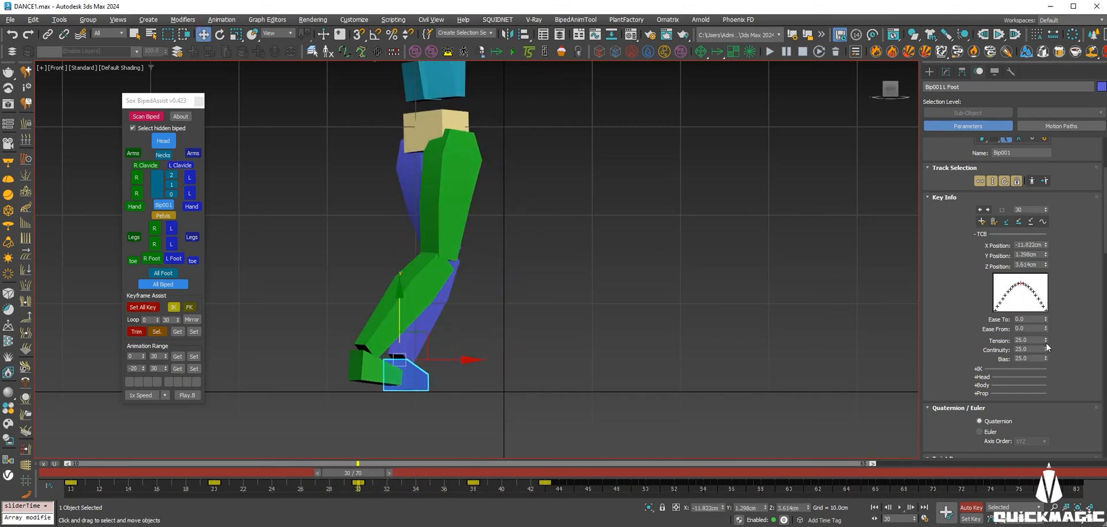
pyautogui.moveTo(362, 476); pyautogui.dragTo(98, 450)
pyautogui.click(901, 508)
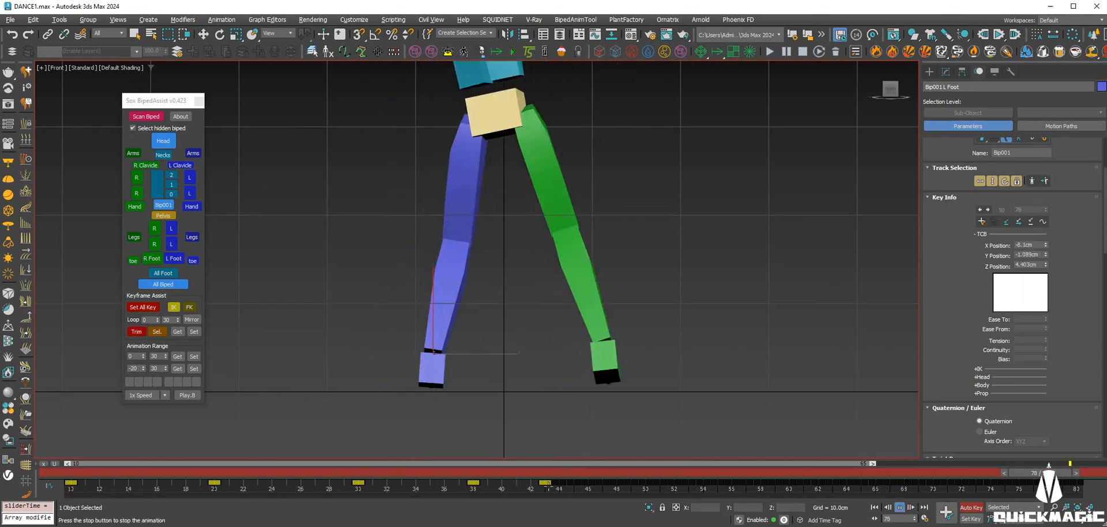
pyautogui.click(604, 474)
pyautogui.moveTo(604, 474); pyautogui.dragTo(673, 503)
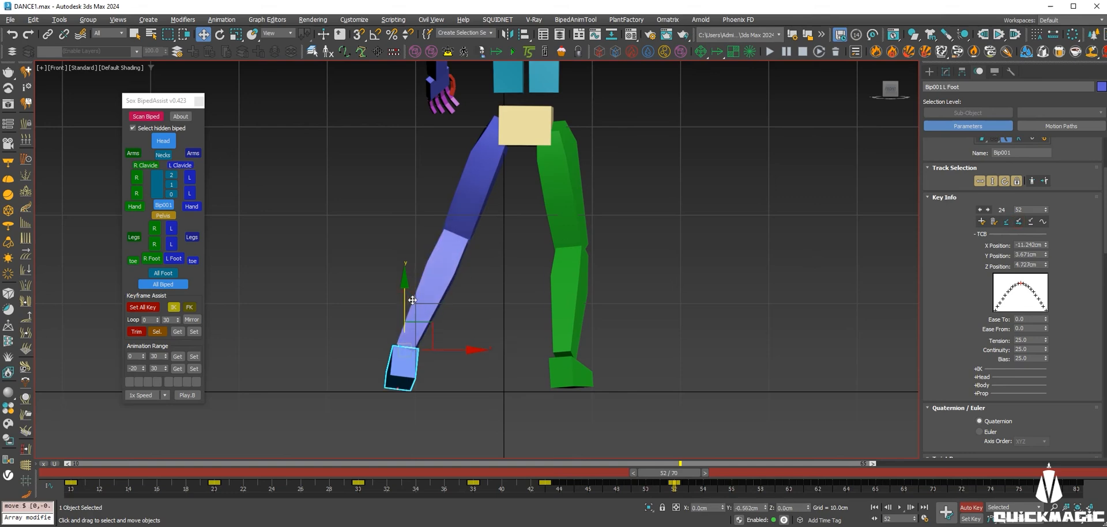
# Delete the left foot keys on frames 49 back to 45, checking frames 44–50.
pyautogui.press(',')
pyautogui.click(993, 221)
pyautogui.press(',')
pyautogui.click(994, 221)
pyautogui.press(',')
pyautogui.click(993, 221)
pyautogui.press(',')
pyautogui.click(994, 221)
pyautogui.press(',')
pyautogui.moveTo(561, 476)
pyautogui.mouseDown()
pyautogui.moveTo(686, 475)
pyautogui.moveTo(520, 471)
pyautogui.moveTo(673, 495)
pyautogui.moveTo(631, 473)
pyautogui.moveTo(547, 473)
pyautogui.mouseUp()
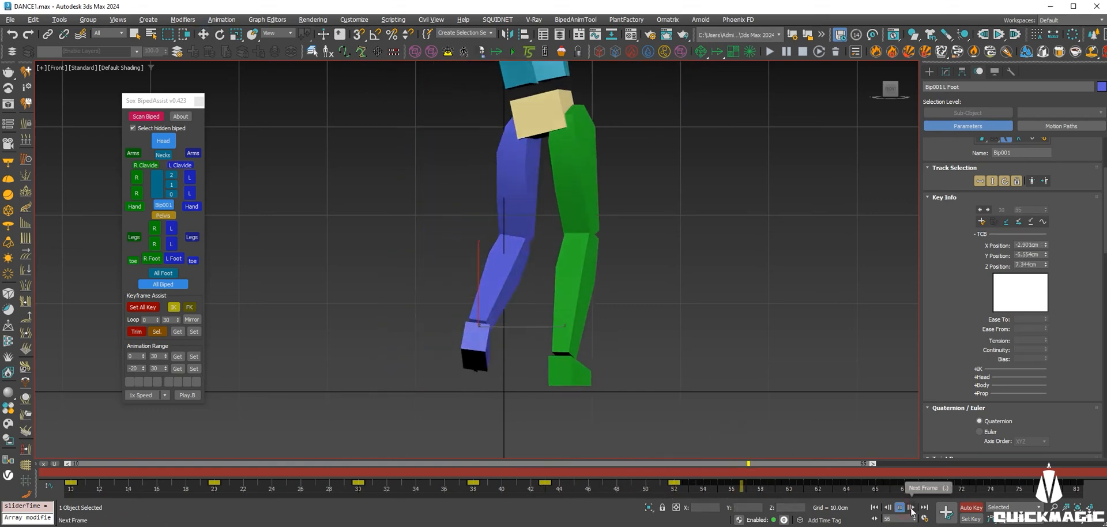
# Delete the left foot keys at frames 53–54 and play from frame 55.
pyautogui.moveTo(788, 472); pyautogui.dragTo(704, 482)
pyautogui.click(994, 223)
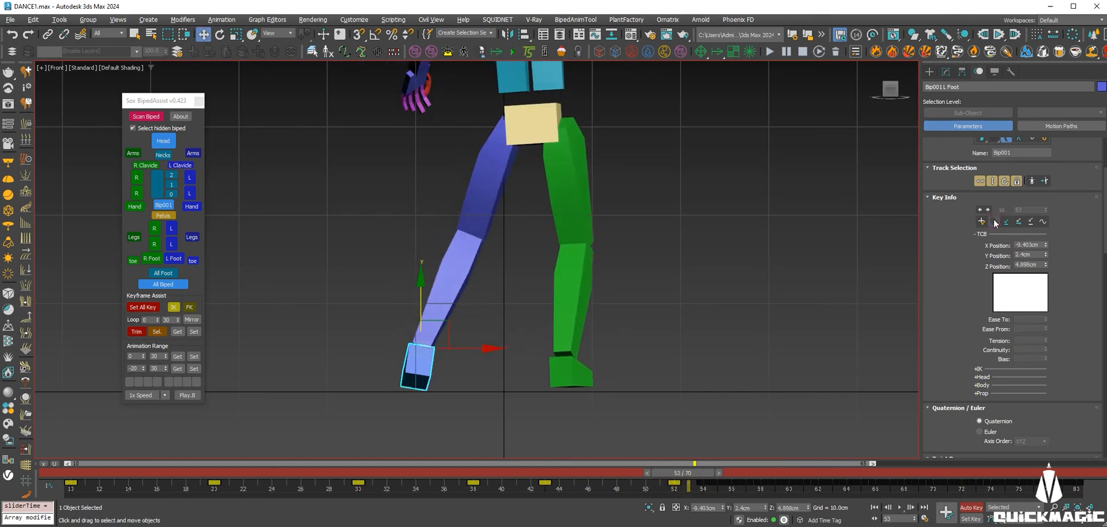
pyautogui.press('.')
pyautogui.click(994, 223)
pyautogui.press('.')
pyautogui.click(1019, 223)
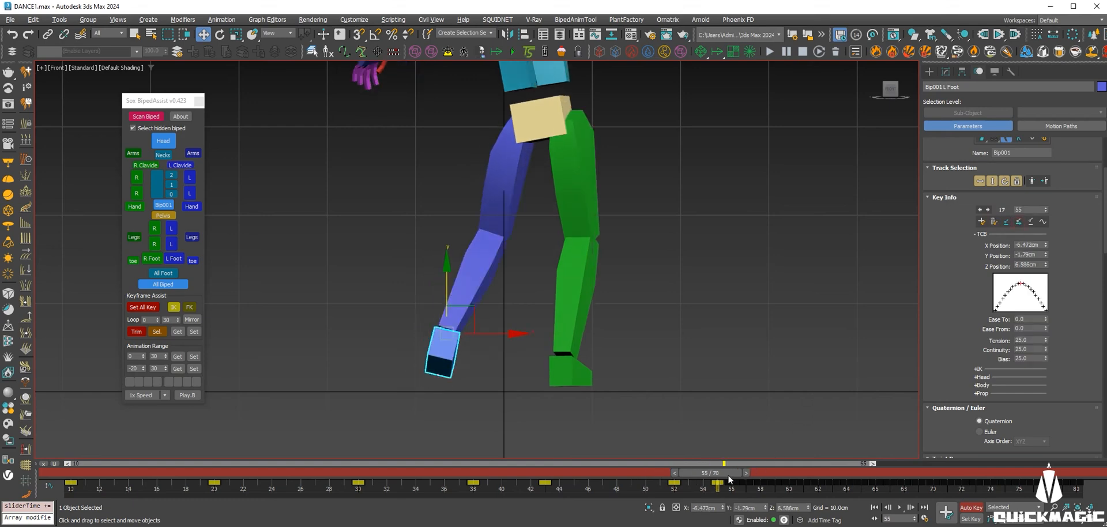
pyautogui.press('/')
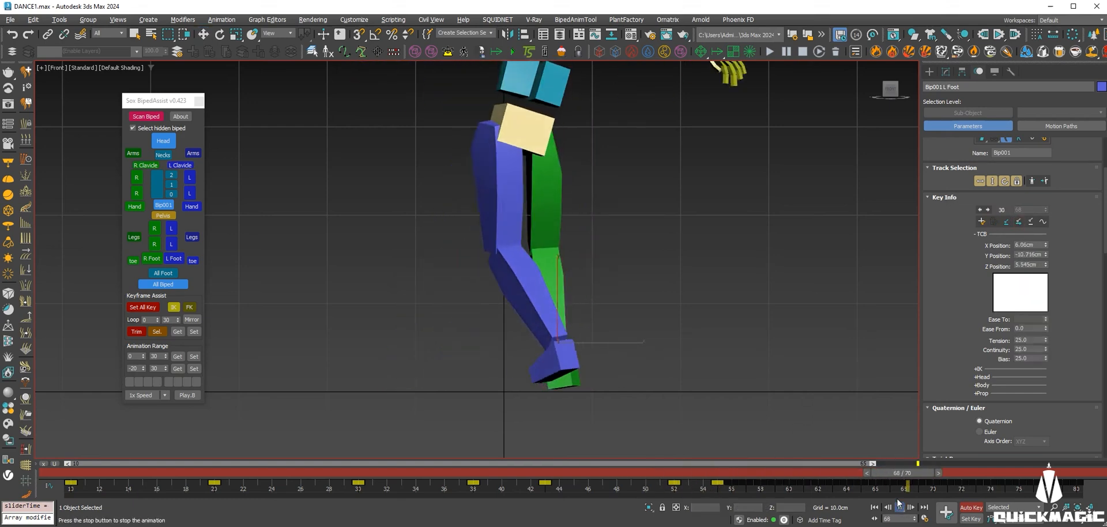
# Lower the left foot 0.504cm onto the floor at frame 64.
pyautogui.moveTo(766, 471); pyautogui.dragTo(843, 497)
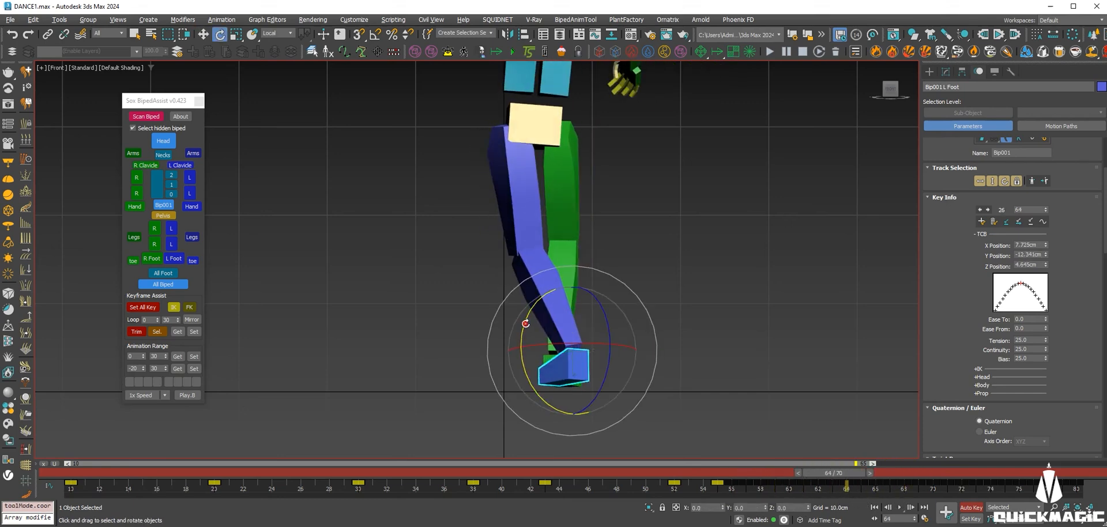
pyautogui.press('w')
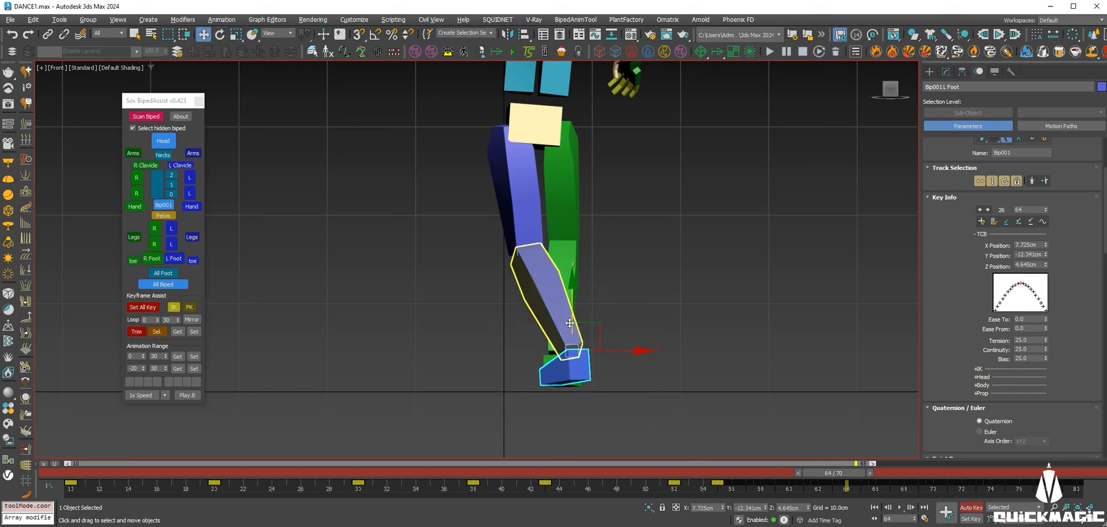
pyautogui.moveTo(575, 308); pyautogui.dragTo(575, 313)
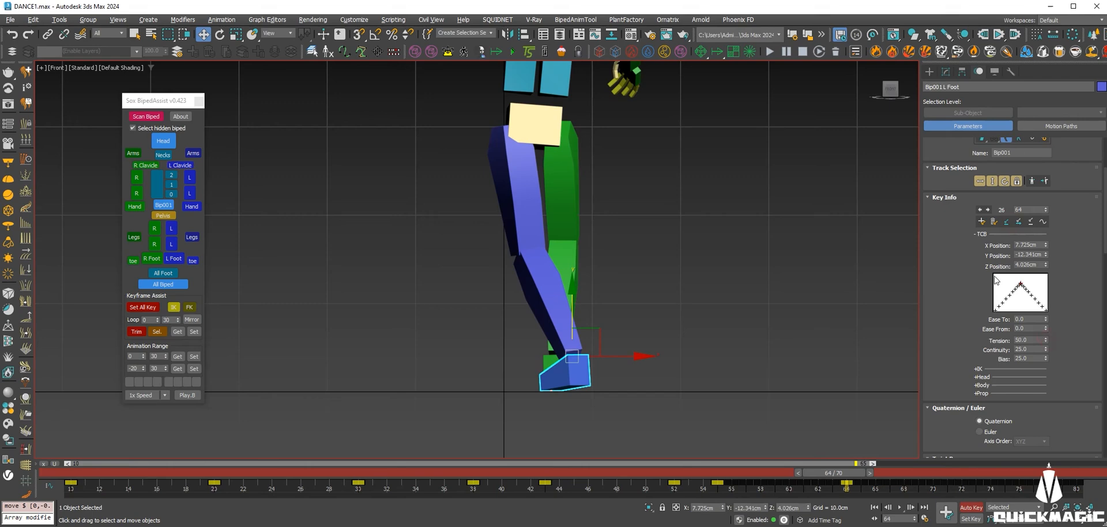
pyautogui.press(',')
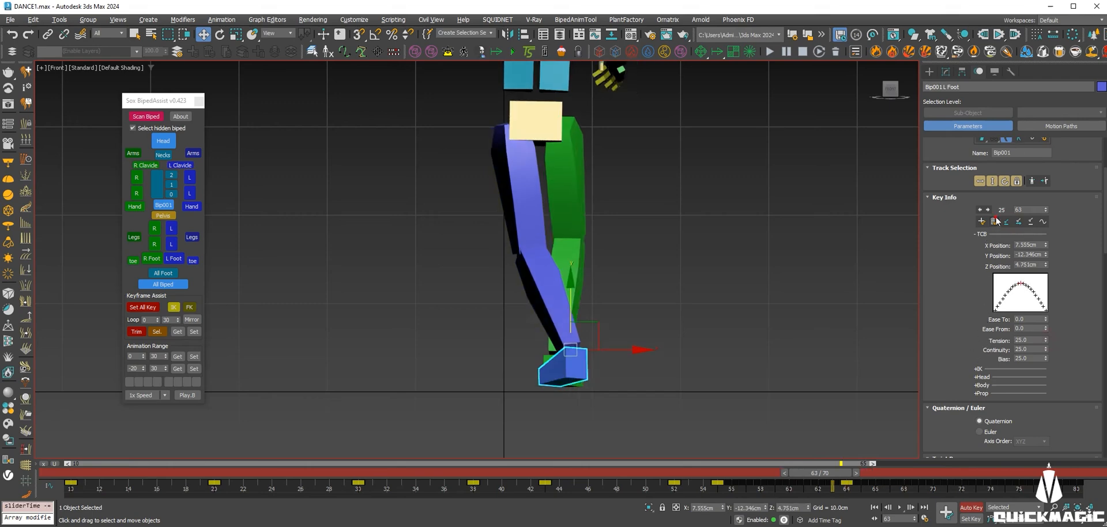
pyautogui.press(',')
pyautogui.press(',')
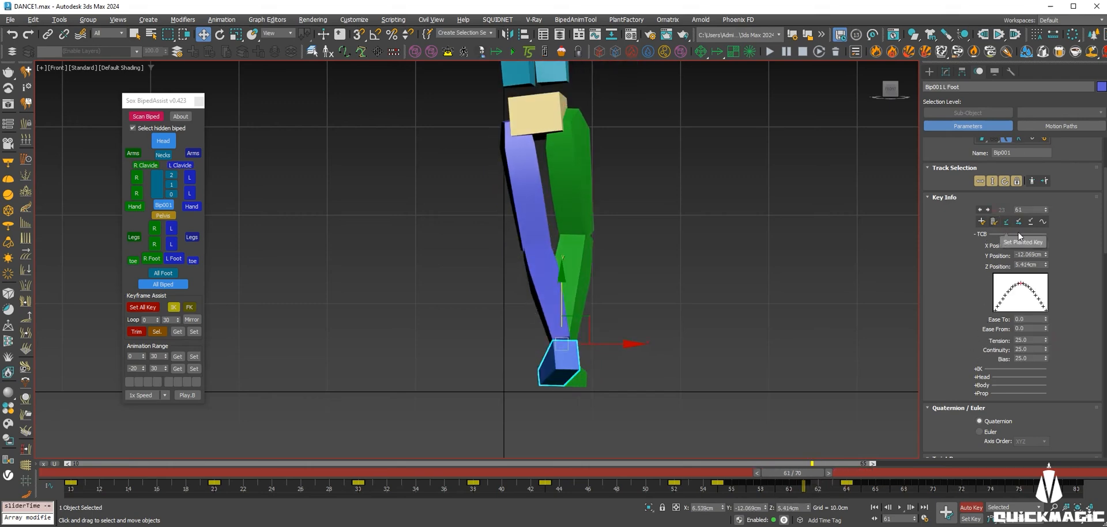
# Review the foot across frames 61–68 in playback, then delete its key at frame 70.
pyautogui.moveTo(807, 473); pyautogui.dragTo(889, 487)
pyautogui.click(846, 488)
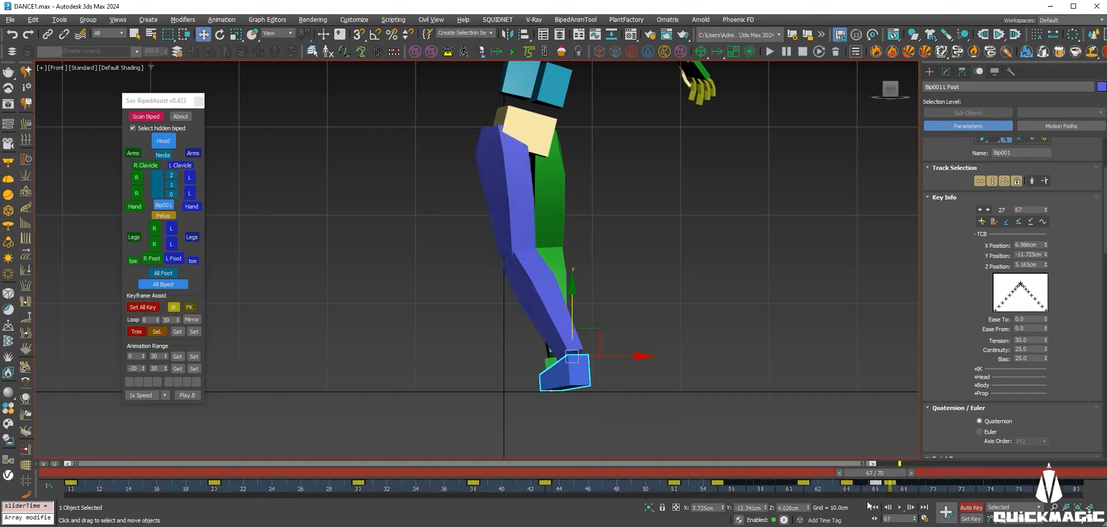
pyautogui.moveTo(894, 473); pyautogui.dragTo(934, 494)
pyautogui.click(903, 509)
pyautogui.press('w')
pyautogui.click(995, 221)
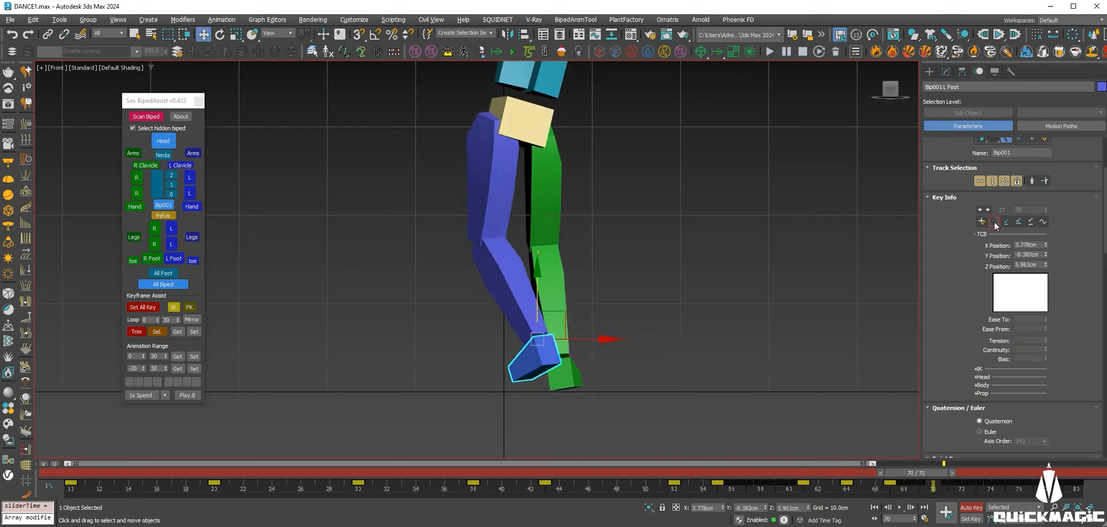
# Delete the left foot's key at frame 69.
pyautogui.press(',')
pyautogui.click(995, 223)
pyautogui.press(',')
pyautogui.click(995, 223)
pyautogui.press('.')
pyautogui.press('.')
pyautogui.press('.')
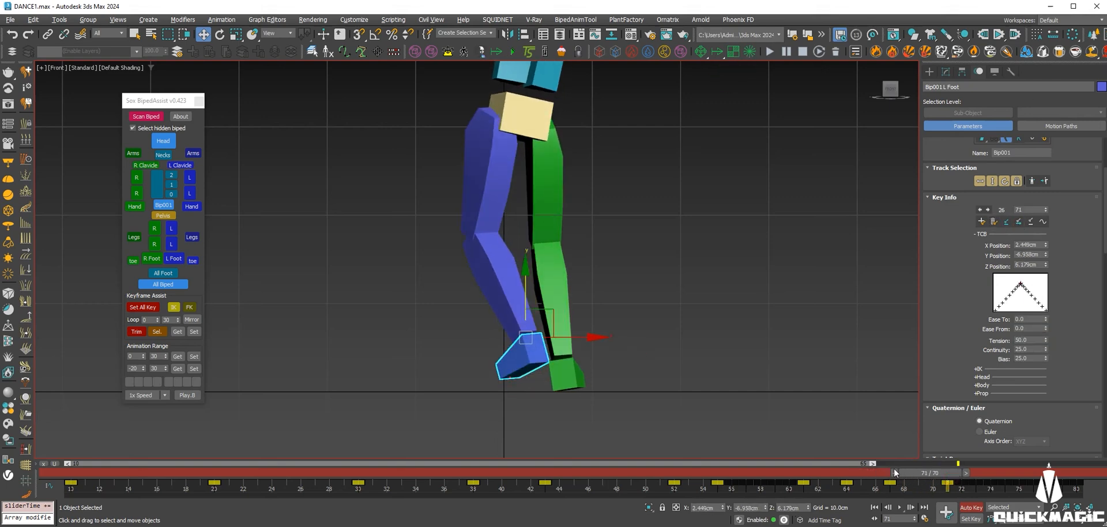
# Play the ending and stop around frames 72–80 to check the left foot.
pyautogui.press('/')
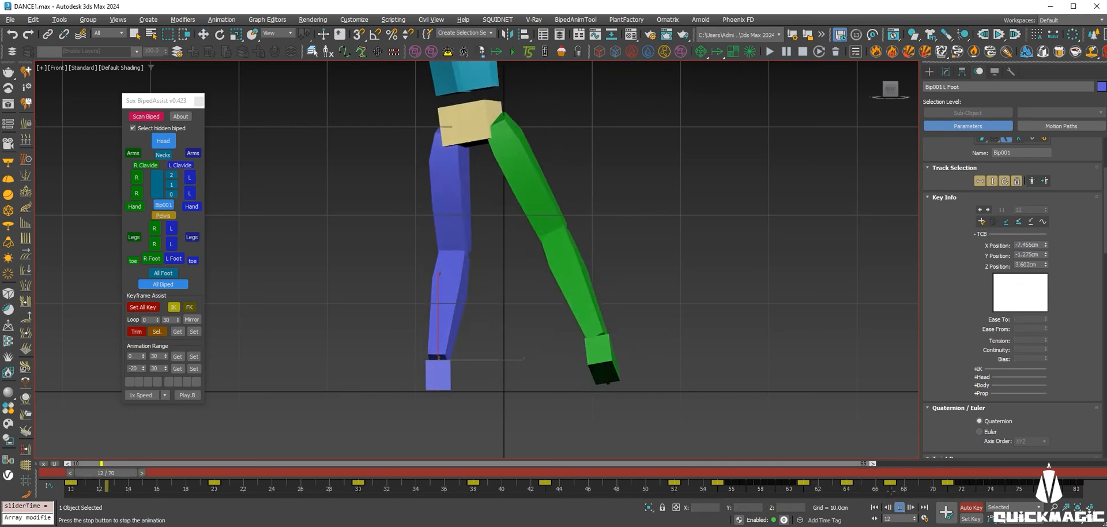
pyautogui.moveTo(954, 474); pyautogui.dragTo(965, 475)
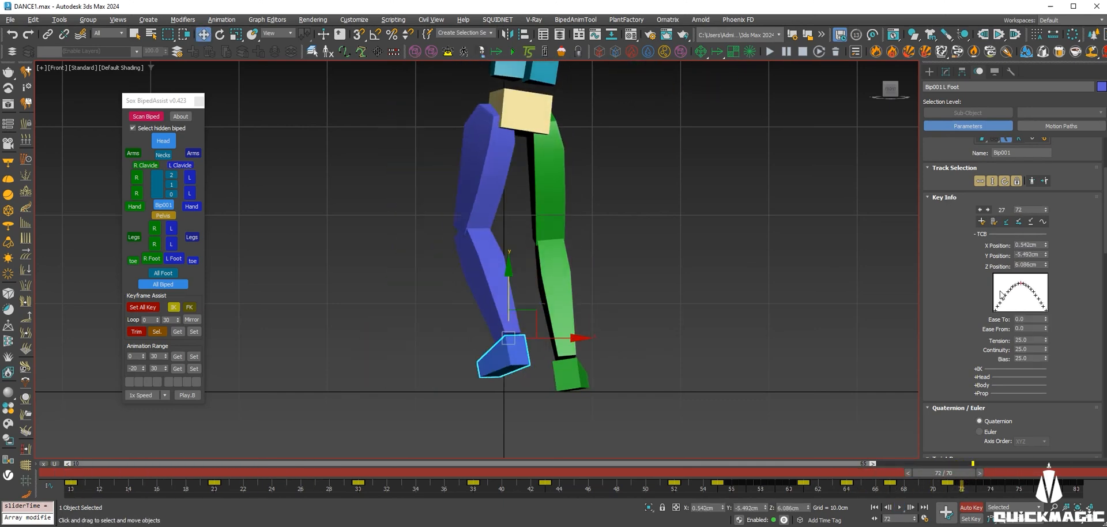
pyautogui.press('.')
pyautogui.press('.')
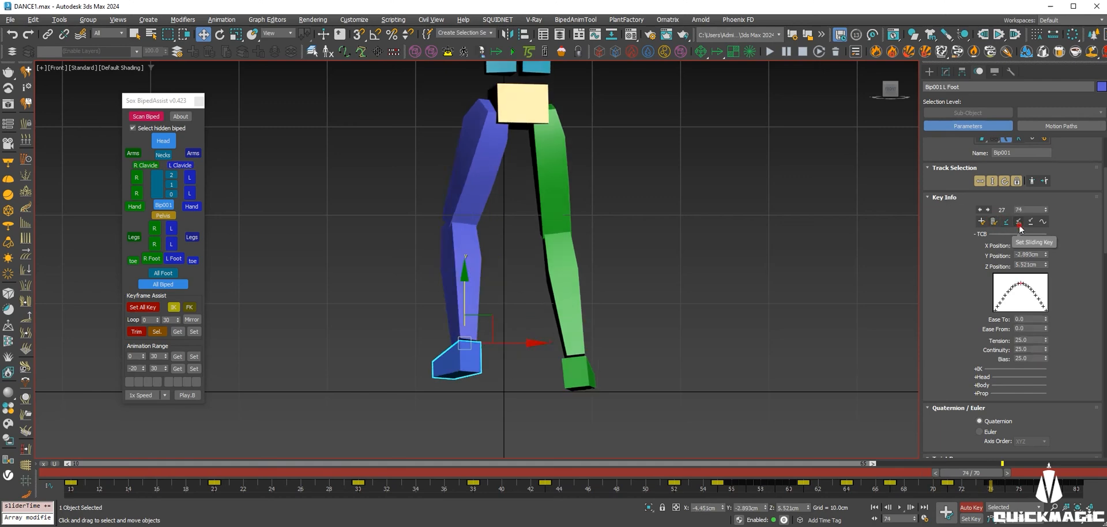
pyautogui.moveTo(994, 476); pyautogui.dragTo(1100, 489)
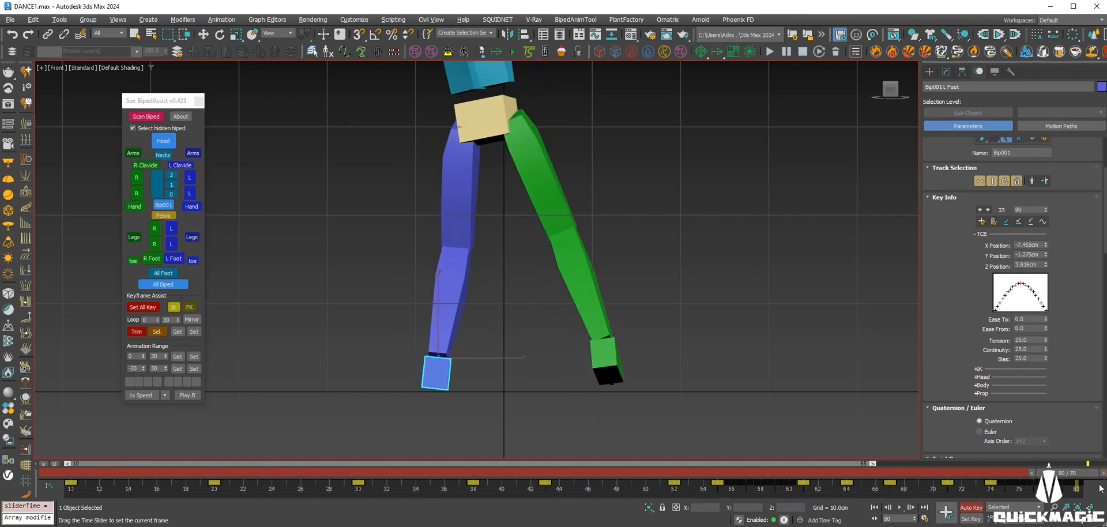
# Copy the left foot's frame-10 key to frame 76 and check it at frames 77–79.
pyautogui.press('w')
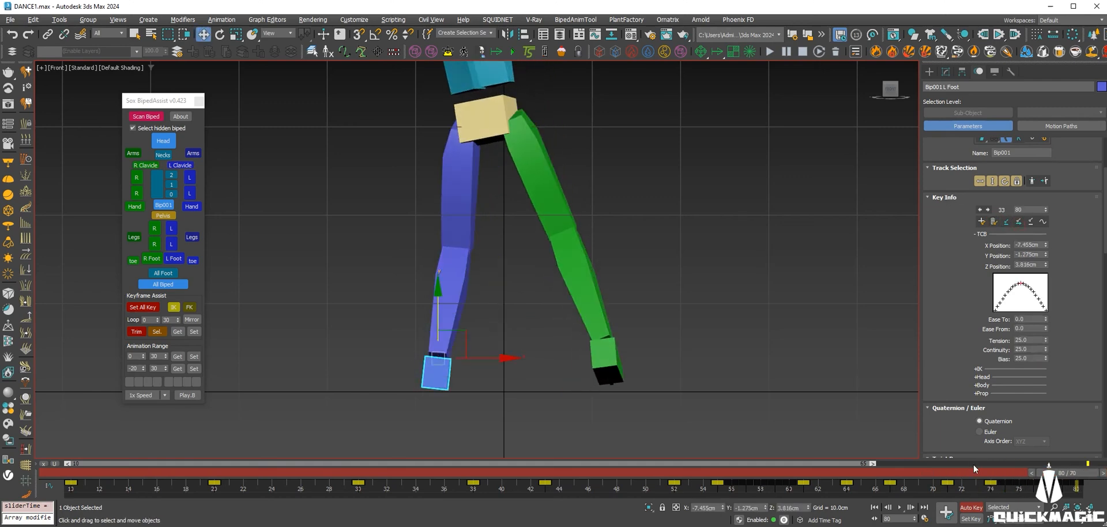
pyautogui.moveTo(147, 478); pyautogui.dragTo(64, 490)
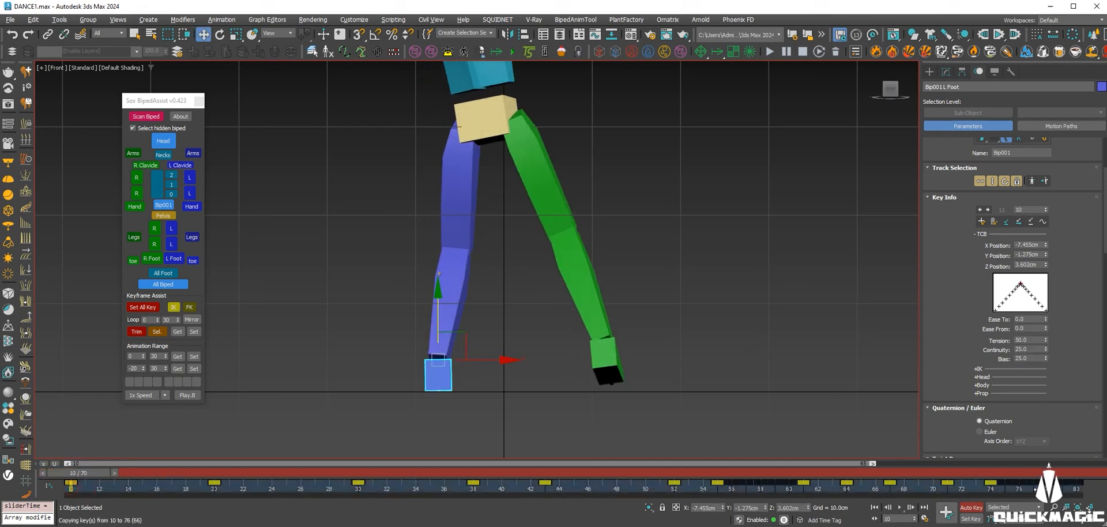
pyautogui.moveTo(1066, 476)
pyautogui.mouseDown()
pyautogui.moveTo(1084, 478)
pyautogui.moveTo(1061, 477)
pyautogui.mouseUp()
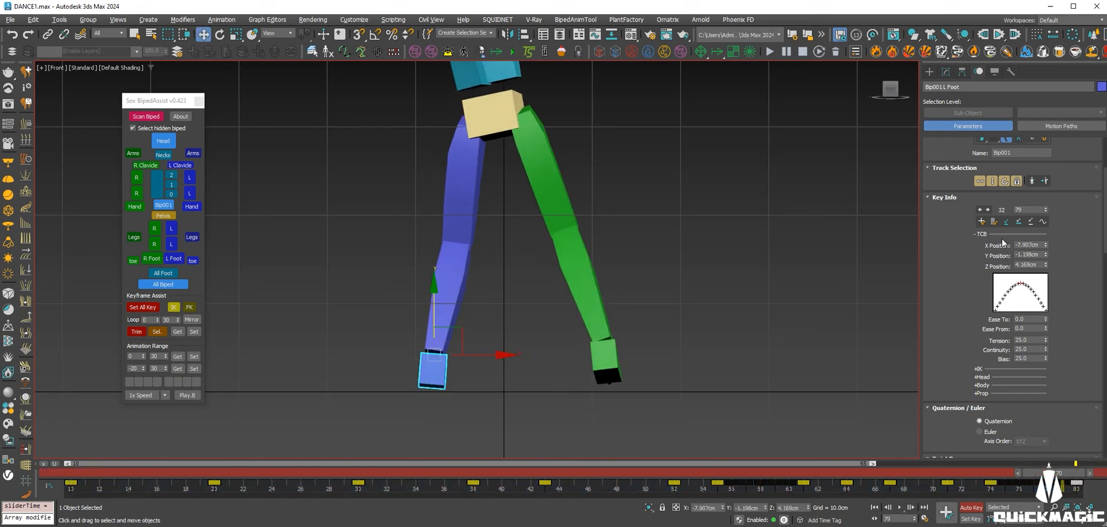
pyautogui.press(',')
pyautogui.press(',')
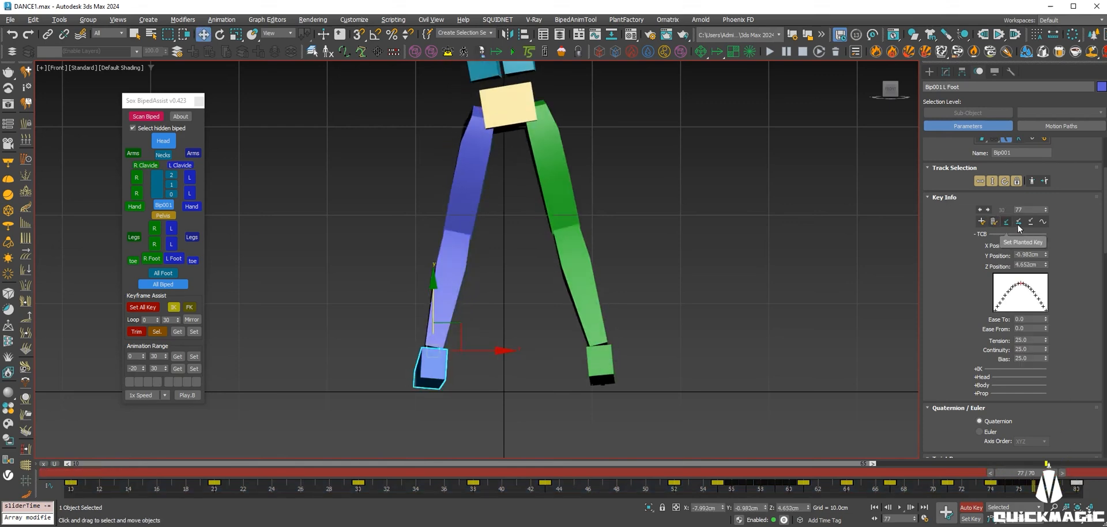
# Play the dance in a full-size perspective view, orbiting around the biped.
pyautogui.click(900, 509)
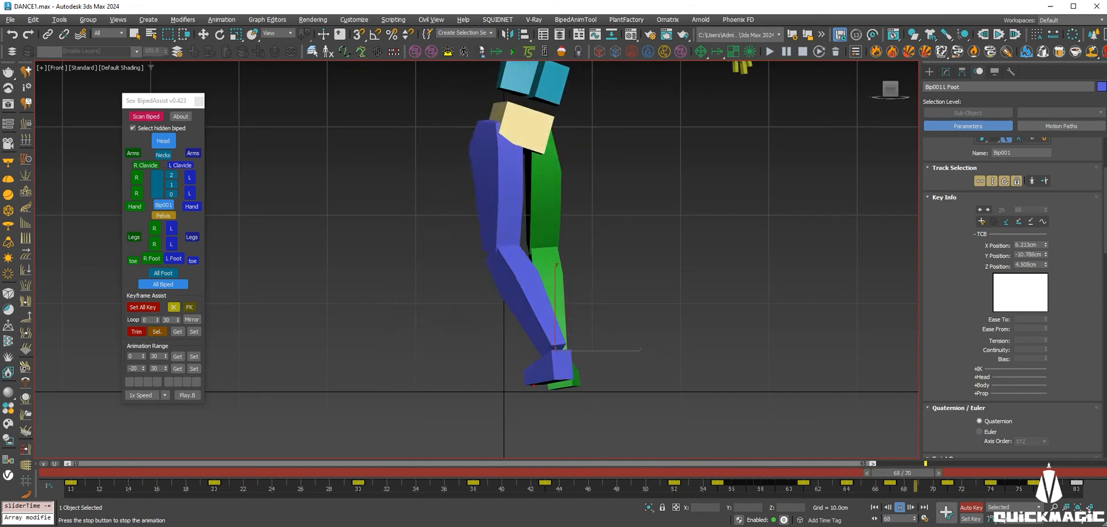
pyautogui.scroll(-2, 580, 399)
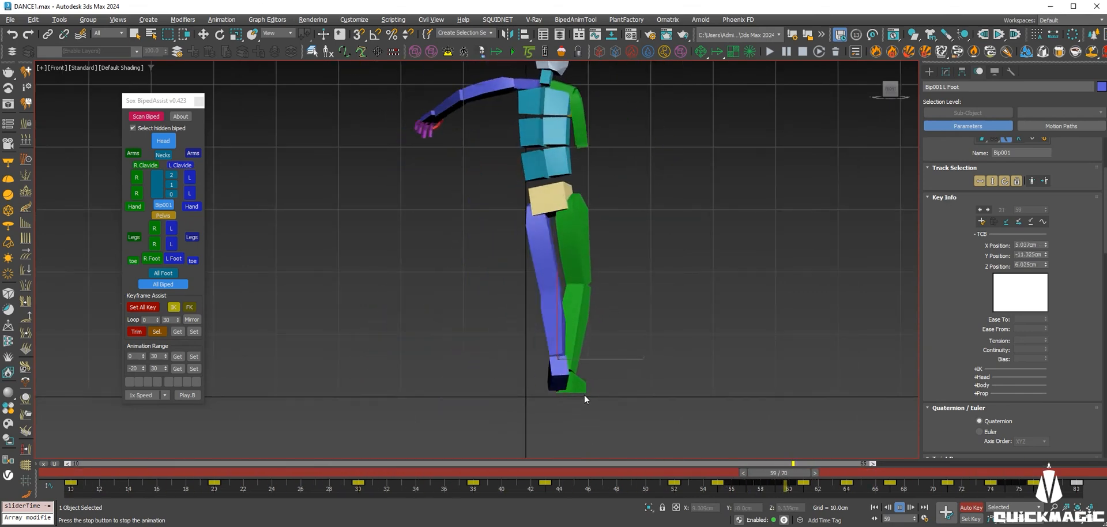
pyautogui.scroll(-2, 584, 393)
pyautogui.hotkey('alt', 'w')
pyautogui.keyDown('alt'); pyautogui.moveTo(784, 359); pyautogui.dragTo(719, 383, button='middle'); pyautogui.keyUp('alt')
pyautogui.hotkey('alt', 'w')
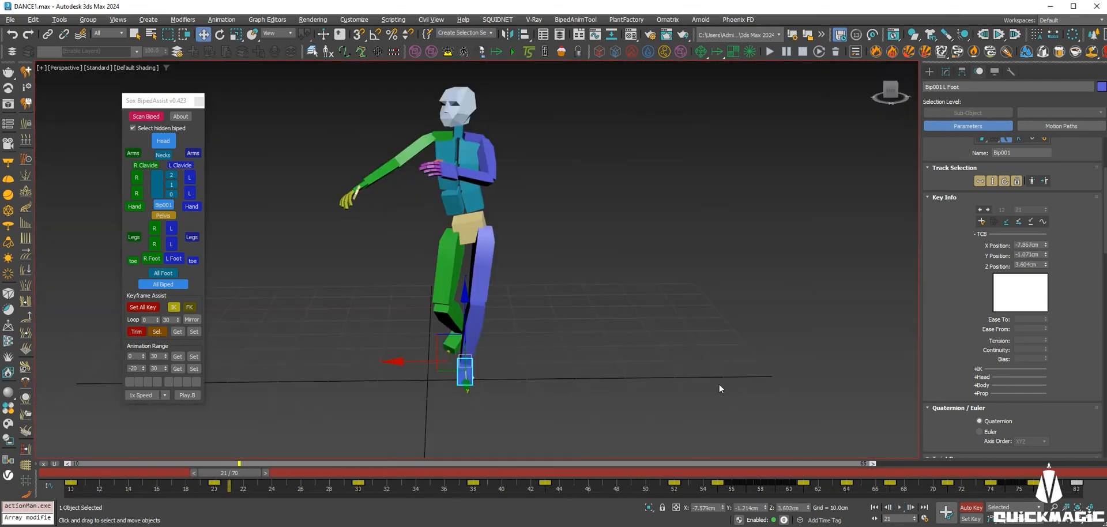
pyautogui.click(899, 508)
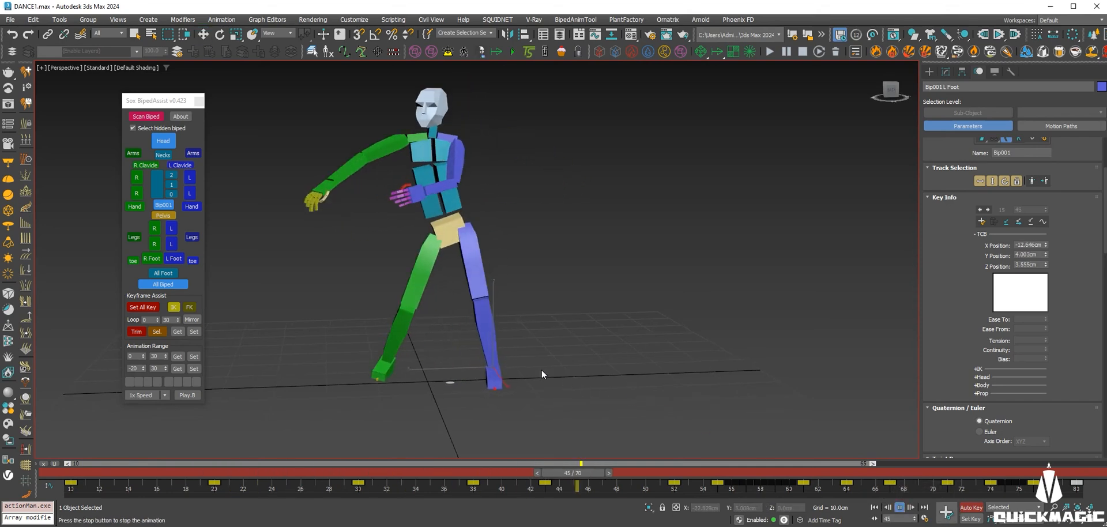
pyautogui.scroll(-3, 542, 366)
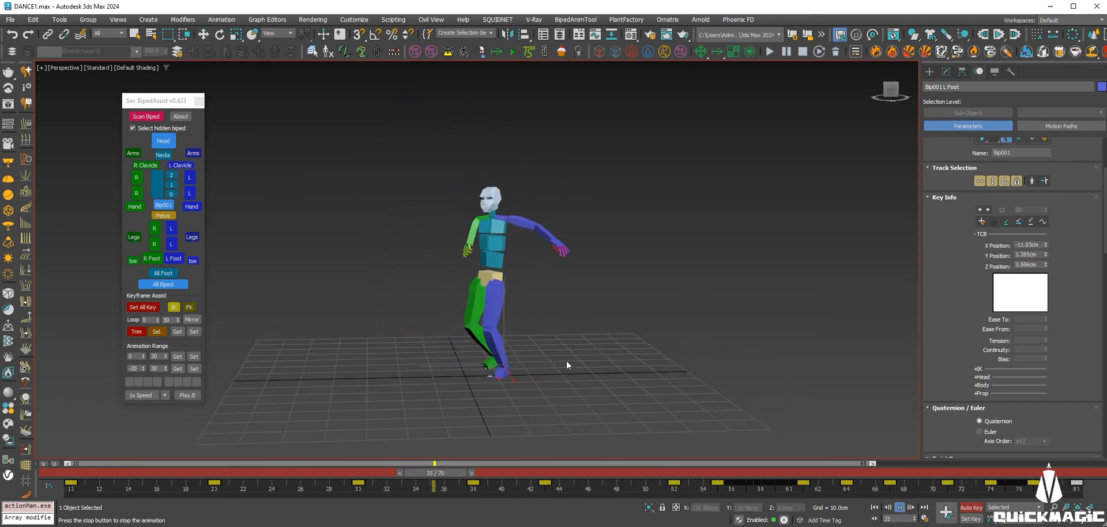
pyautogui.keyDown('alt'); pyautogui.moveTo(562, 358); pyautogui.dragTo(700, 360, button='middle'); pyautogui.keyUp('alt')
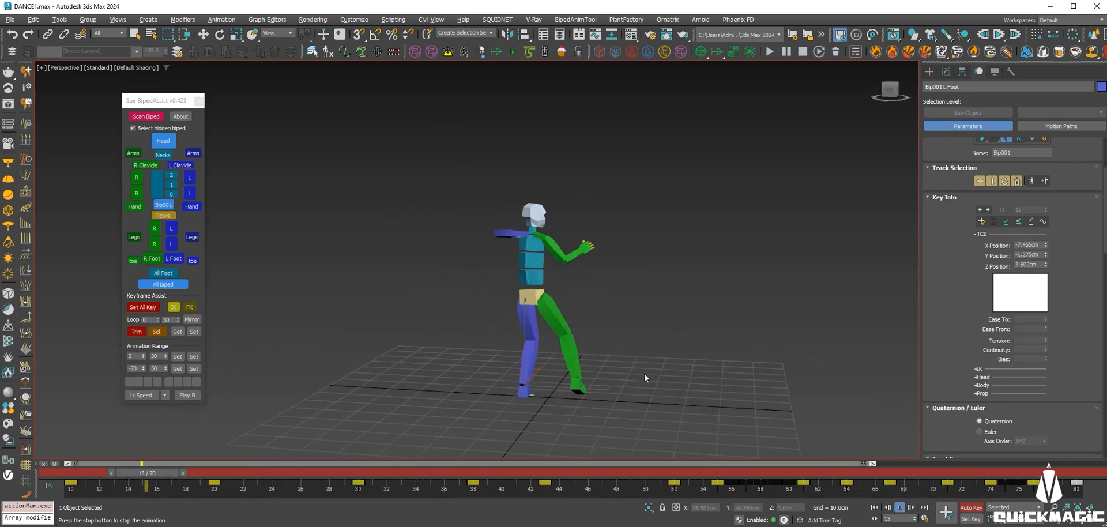
pyautogui.hotkey('alt', 'w')
# Maximize the Front view and save DANCE1.max.
pyautogui.rightClick(749, 245)
pyautogui.hotkey('alt', 'w')
pyautogui.hotkey('ctrl', 's')
# Select the right foot and return to frame 14.
pyautogui.click(548, 376)
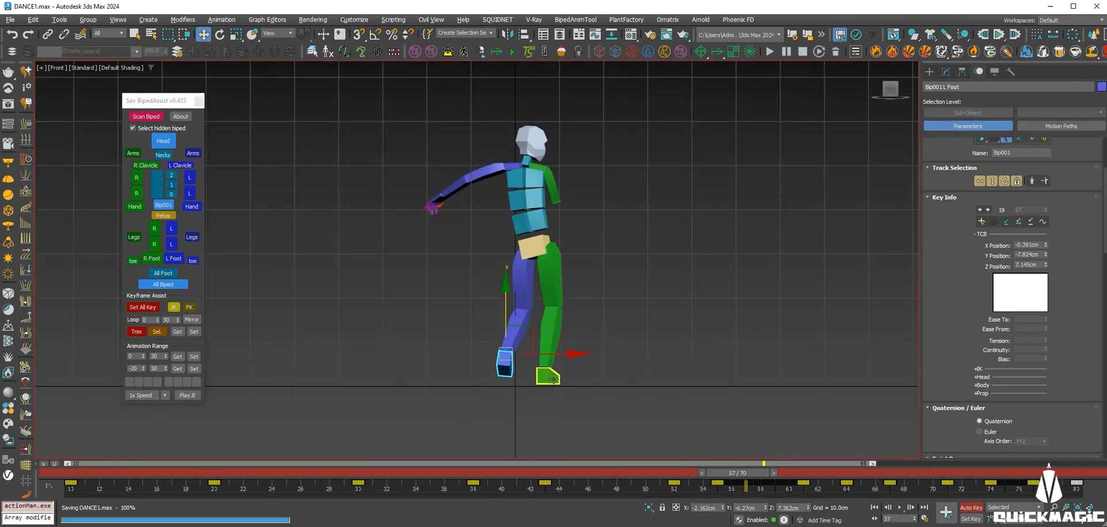
pyautogui.scroll(3, 571, 396)
pyautogui.moveTo(738, 473); pyautogui.dragTo(328, 512)
# At frame 29, lower the right foot onto the floor and tilt it slightly.
pyautogui.moveTo(314, 472); pyautogui.dragTo(343, 472)
pyautogui.press('w')
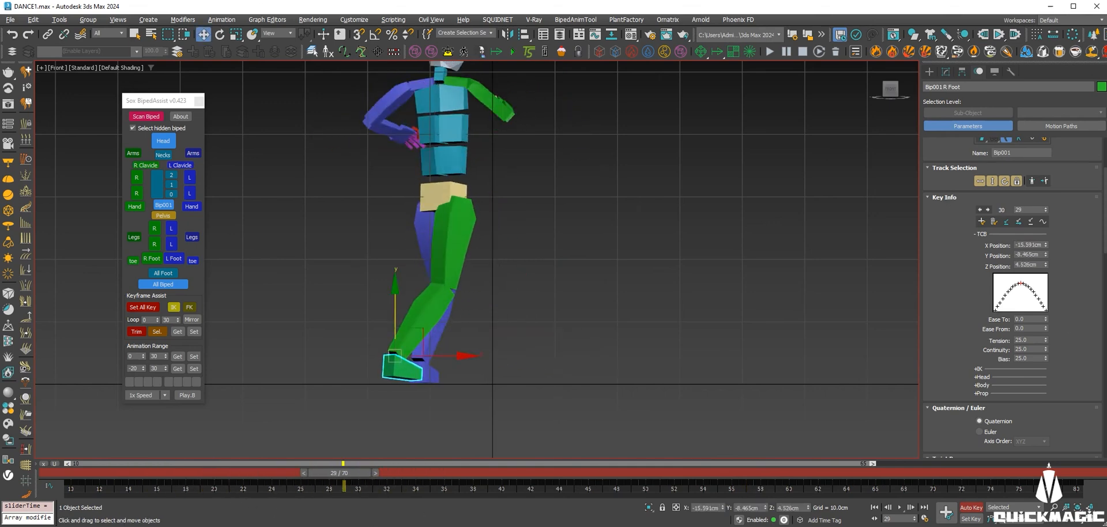
pyautogui.scroll(2, 383, 337)
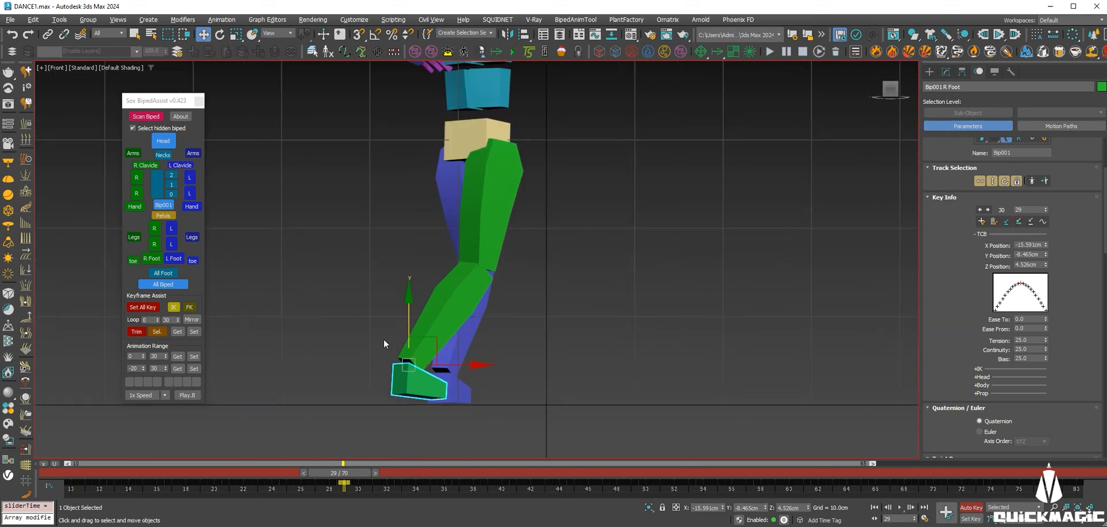
pyautogui.moveTo(406, 322); pyautogui.dragTo(410, 326)
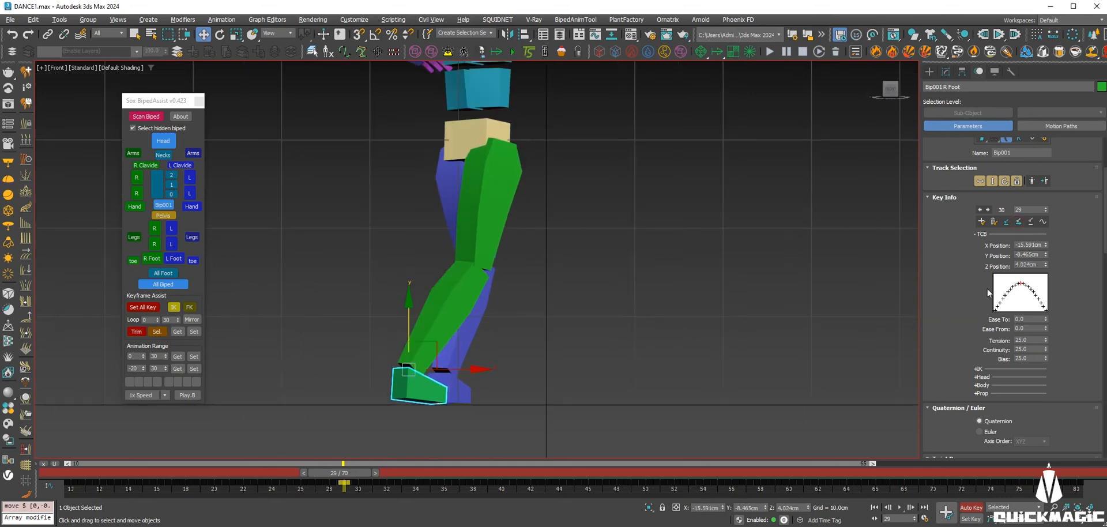
pyautogui.press('e')
pyautogui.moveTo(449, 350); pyautogui.dragTo(450, 351)
# Delete the right foot's keys at frames 32 and 33.
pyautogui.press(',')
pyautogui.press(',')
pyautogui.press(',')
pyautogui.press(',')
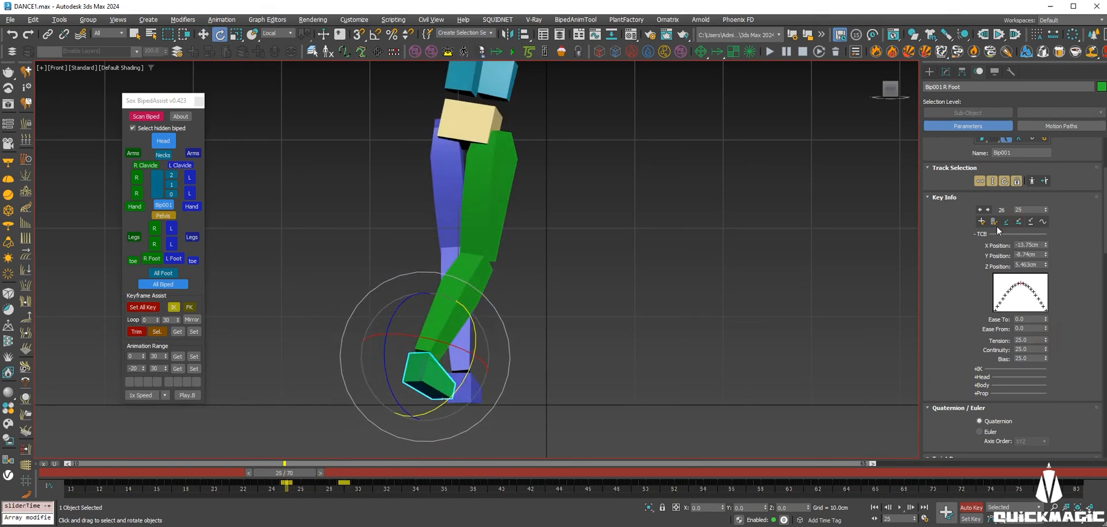
pyautogui.press('.')
pyautogui.press('.')
pyautogui.press('.')
pyautogui.moveTo(342, 475); pyautogui.dragTo(426, 489)
pyautogui.press('e')
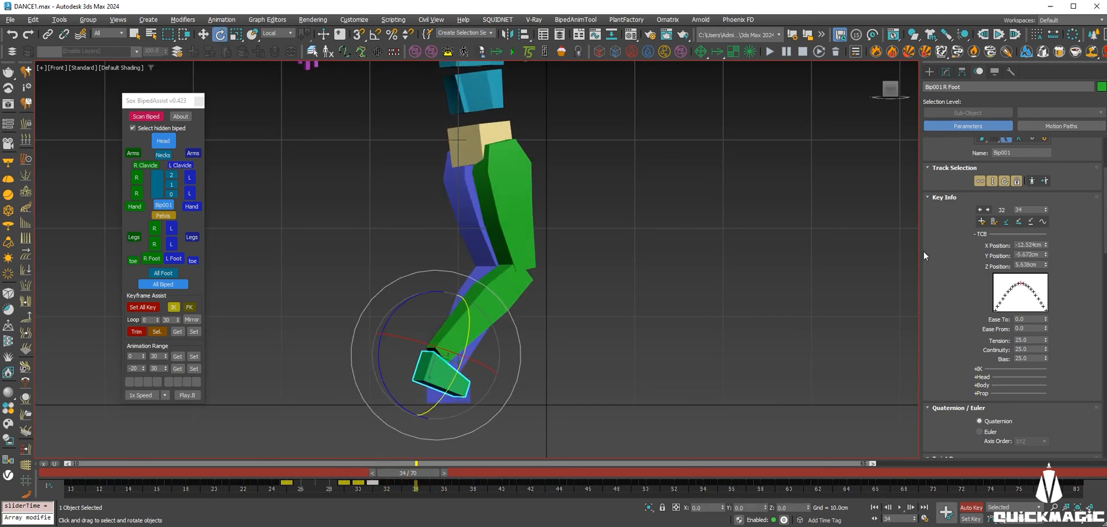
pyautogui.press(',')
pyautogui.click(994, 222)
pyautogui.press(',')
pyautogui.click(995, 222)
pyautogui.moveTo(388, 474); pyautogui.dragTo(611, 518)
# Rotate the right foot 5.59° flat at frame 47, then preview frames 42–51.
pyautogui.press('e')
pyautogui.moveTo(656, 338); pyautogui.dragTo(664, 347)
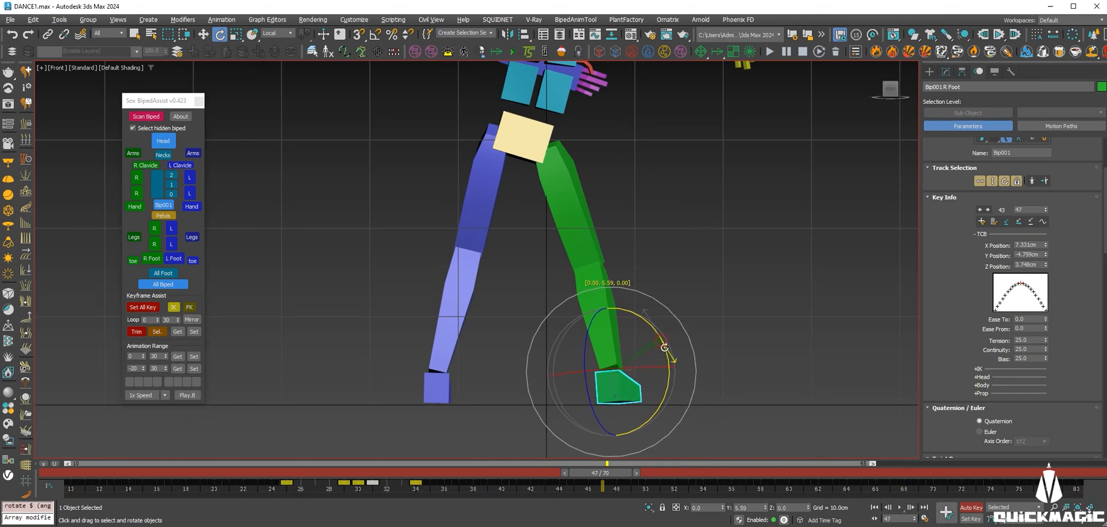
pyautogui.press('w')
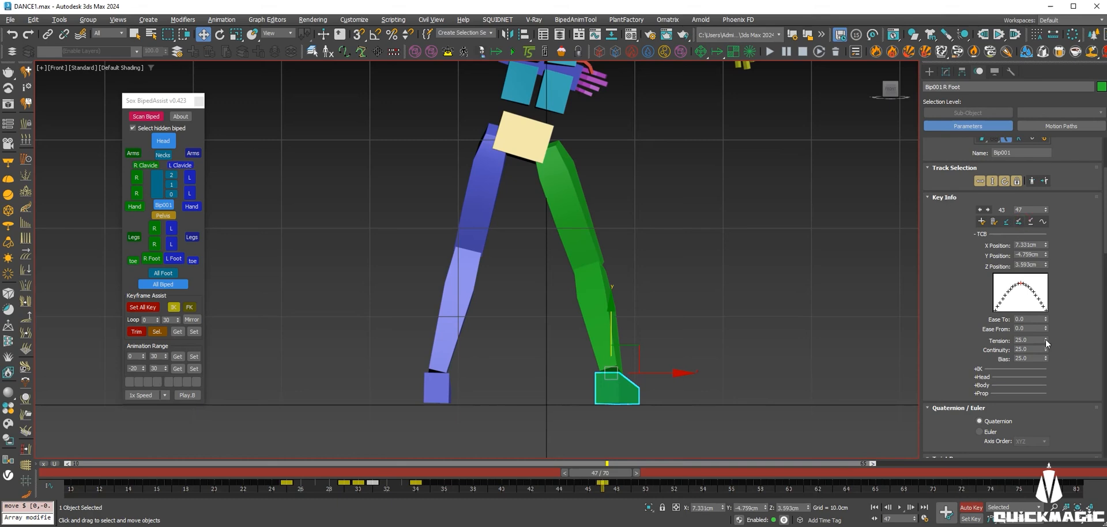
pyautogui.press(',')
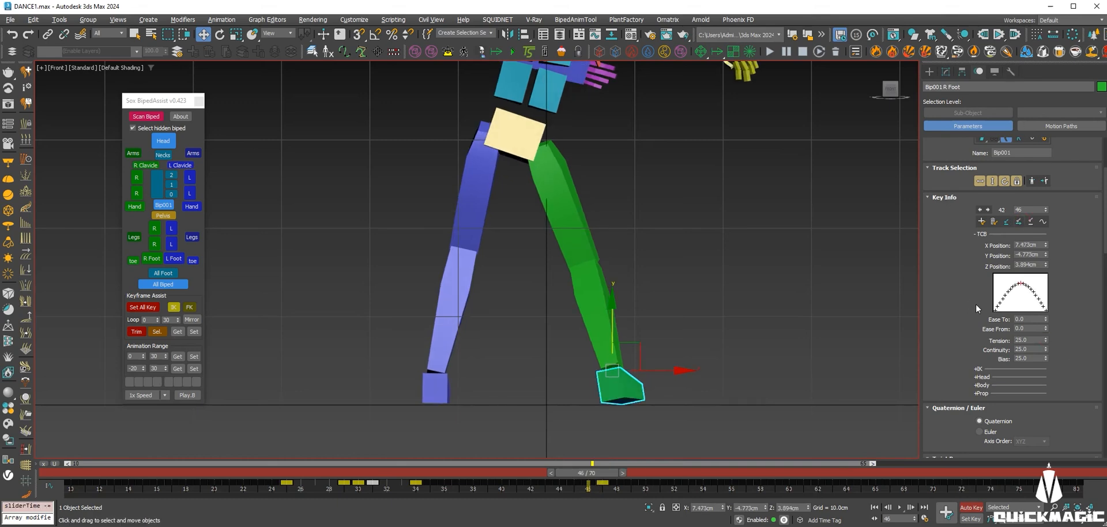
pyautogui.press(',')
pyautogui.press(',')
pyautogui.press(',')
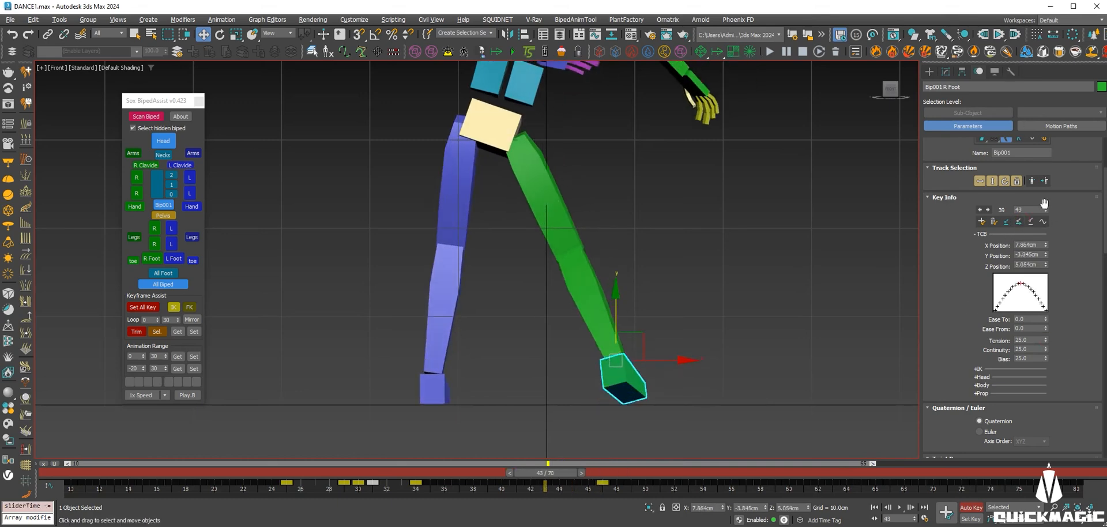
pyautogui.press('.')
pyautogui.press('.')
pyautogui.press('.')
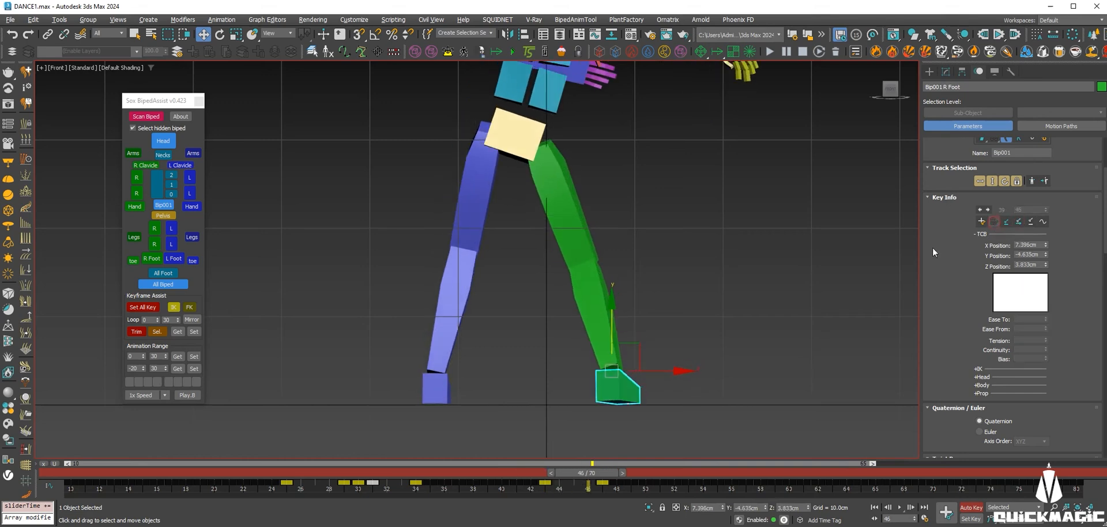
pyautogui.press(',')
pyautogui.press(',')
pyautogui.press(',')
pyautogui.press(',')
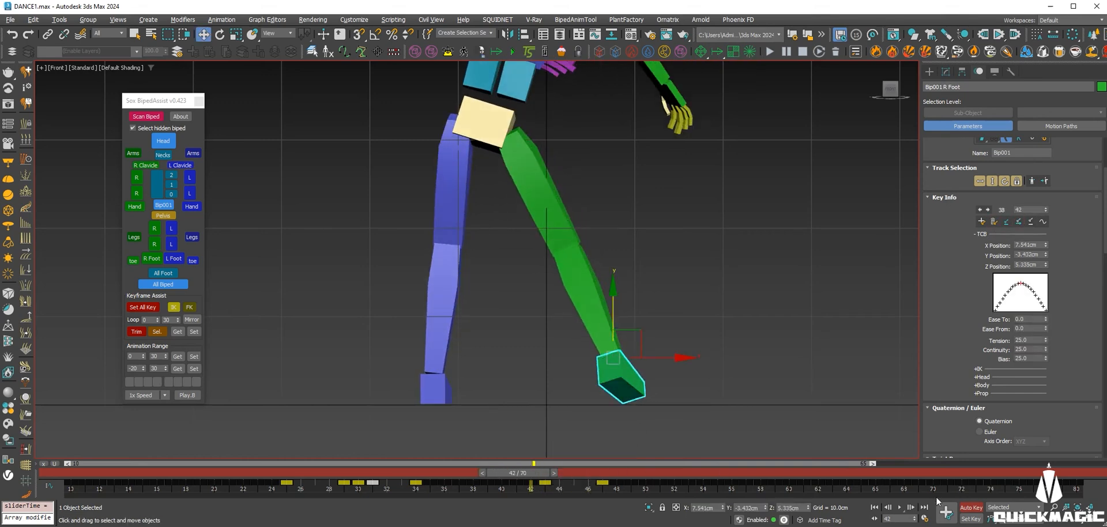
pyautogui.click(902, 508)
pyautogui.moveTo(584, 475); pyautogui.dragTo(614, 485)
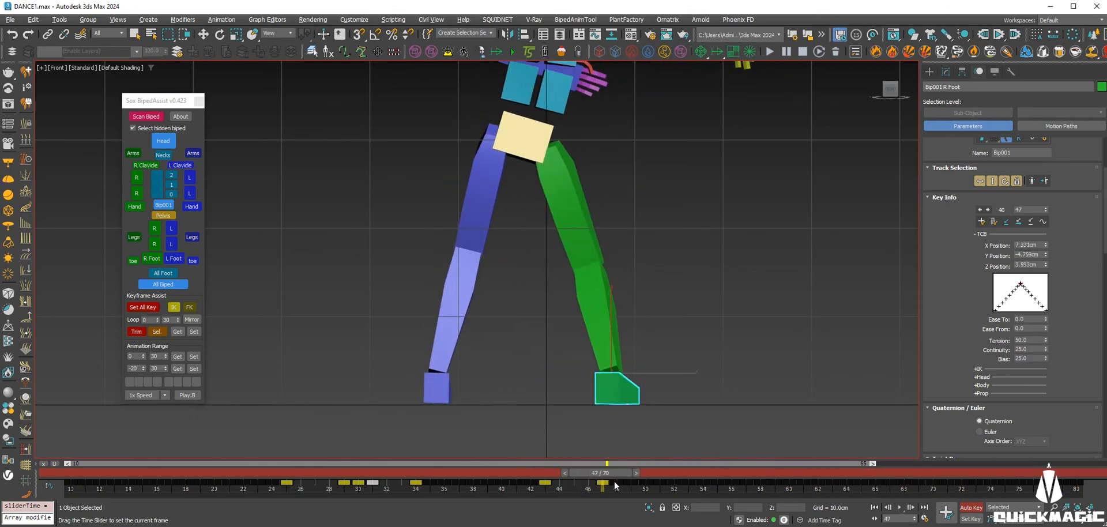
# Restore the four-viewport layout and orbit the perspective view.
pyautogui.hotkey('alt', 'w')
pyautogui.keyDown('alt'); pyautogui.moveTo(830, 365); pyautogui.dragTo(644, 381, button='middle'); pyautogui.keyUp('alt')
pyautogui.scroll(5, 644, 383)
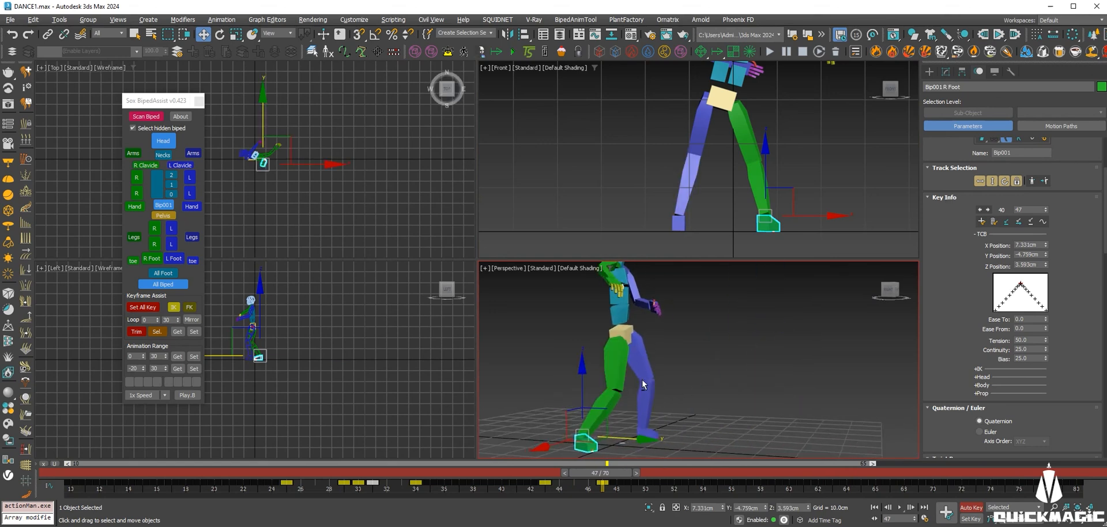
# Check the right foot for sliding across frames 48–79 and key it at frame 65.
pyautogui.scroll(-3, 663, 386)
pyautogui.moveTo(606, 483); pyautogui.dragTo(623, 455)
pyautogui.press('w')
pyautogui.keyDown('alt'); pyautogui.moveTo(741, 376); pyautogui.dragTo(769, 372, button='middle'); pyautogui.keyUp('alt')
pyautogui.moveTo(627, 472); pyautogui.dragTo(861, 473)
pyautogui.moveTo(790, 501); pyautogui.dragTo(517, 497)
pyautogui.moveTo(648, 524); pyautogui.dragTo(1090, 503)
pyautogui.press('w')
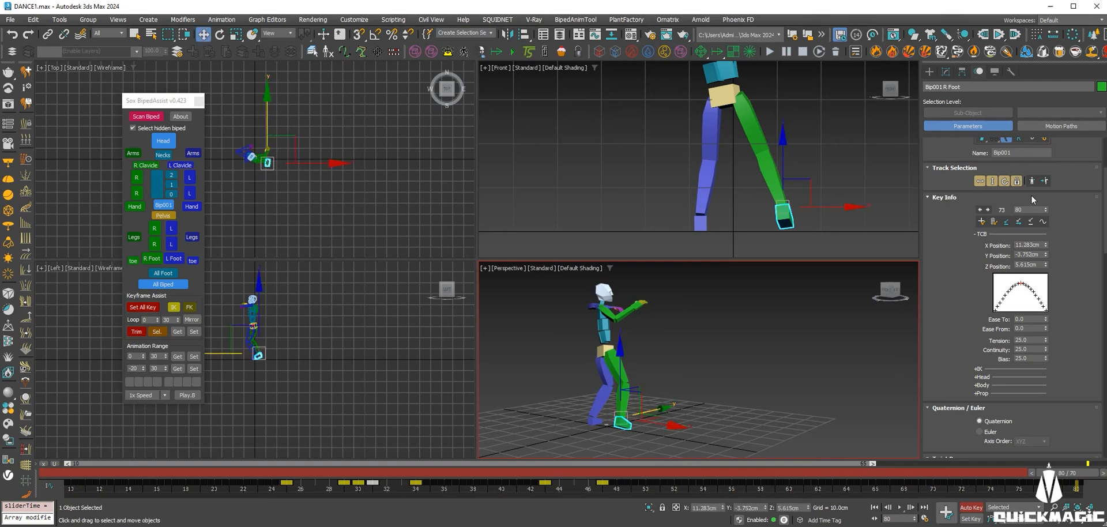
pyautogui.moveTo(1067, 475); pyautogui.dragTo(738, 474)
pyautogui.moveTo(613, 459); pyautogui.dragTo(828, 501)
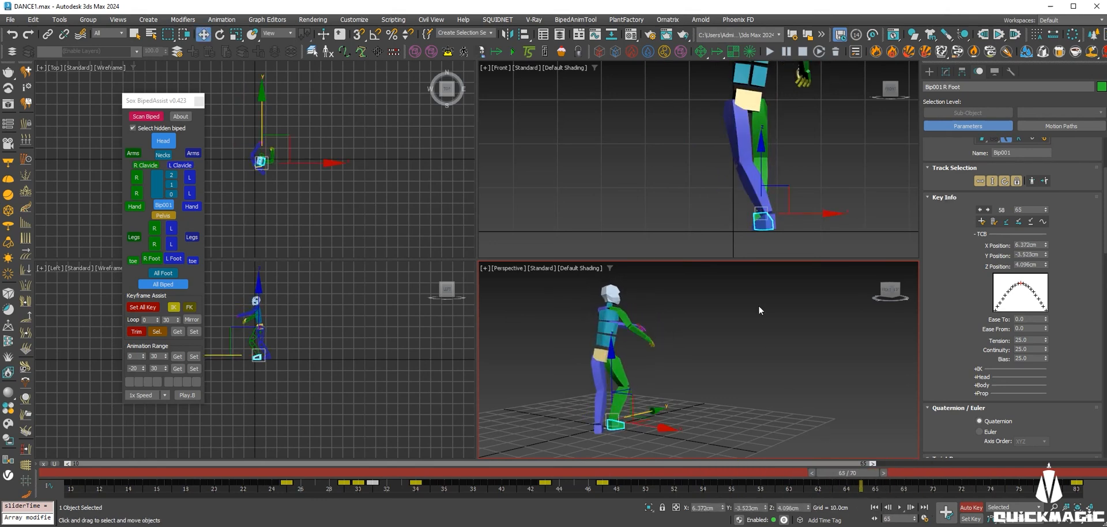
pyautogui.click(1019, 222)
# Delete the right foot's key at frame 48 and the run of keys after it.
pyautogui.scroll(2, 759, 192)
pyautogui.moveTo(864, 474); pyautogui.dragTo(632, 474)
pyautogui.click(620, 485)
pyautogui.press('Delete')
pyautogui.moveTo(808, 499); pyautogui.dragTo(602, 470)
pyautogui.press('Delete')
# Maximize the Front view and move to the frame being fixed.
pyautogui.press('w')
pyautogui.moveTo(754, 247); pyautogui.dragTo(728, 233, button='middle')
pyautogui.hotkey('alt', 'w')
pyautogui.moveTo(630, 474); pyautogui.dragTo(881, 475)
# At frame 65, tilt the right foot 2.33° toward flat and roll it 1.48° about Z.
pyautogui.press('e')
pyautogui.moveTo(634, 324); pyautogui.dragTo(637, 306)
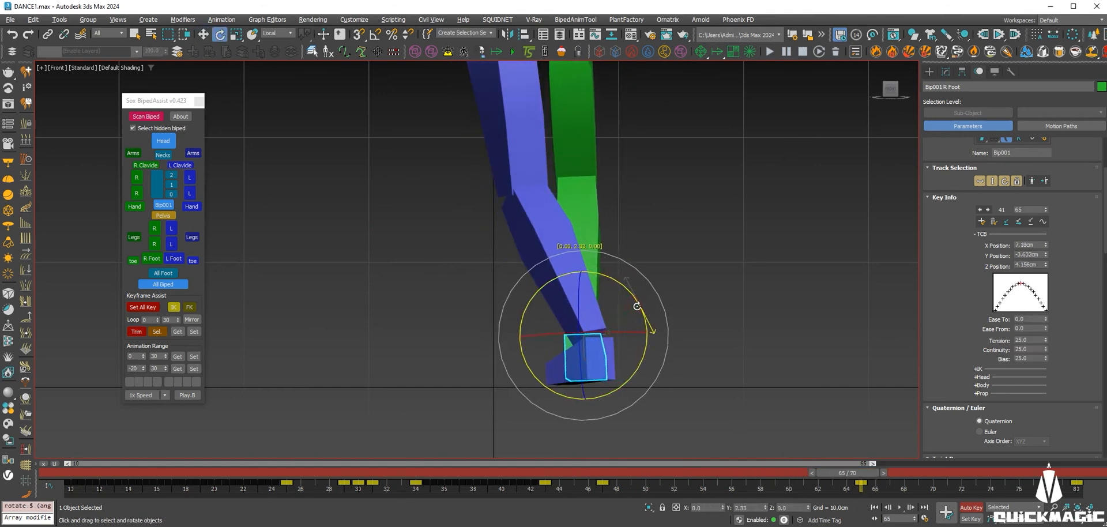
pyautogui.press('w')
pyautogui.press('e')
pyautogui.moveTo(578, 309); pyautogui.dragTo(582, 310)
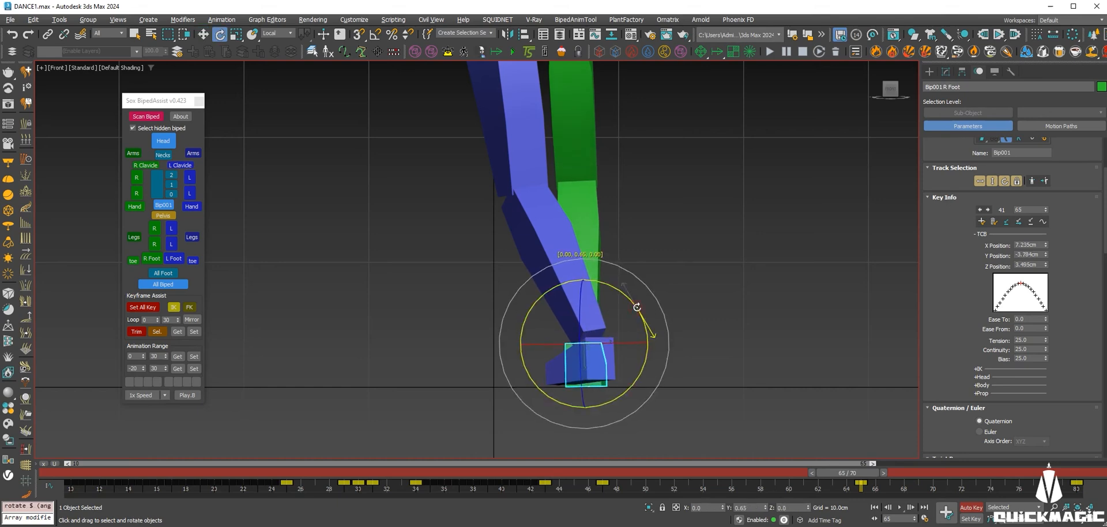
pyautogui.press('w')
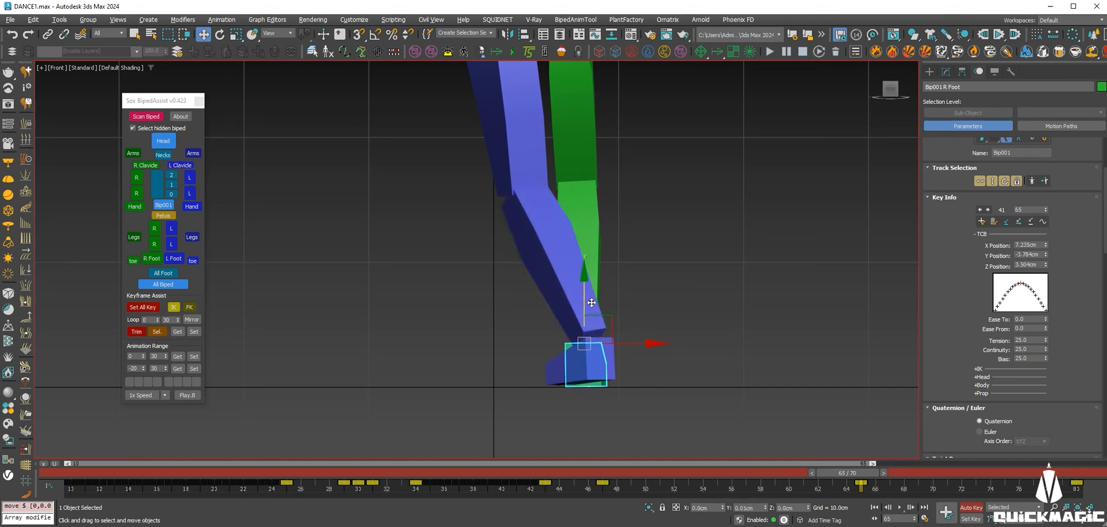
# Review frames 47–80, then copy the right foot's frame-65 key to frame 74.
pyautogui.moveTo(851, 472); pyautogui.dragTo(601, 471)
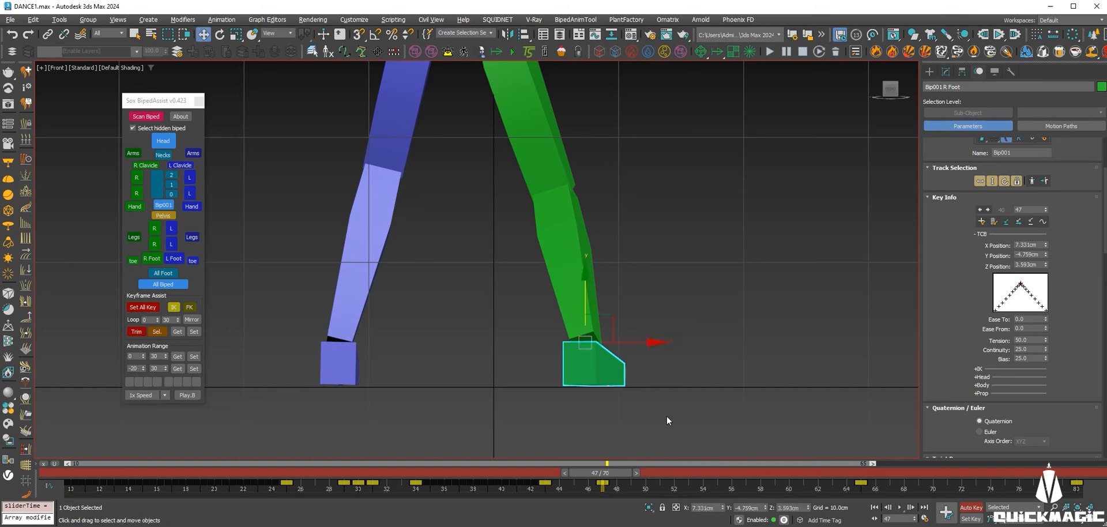
pyautogui.moveTo(601, 467); pyautogui.dragTo(1066, 473)
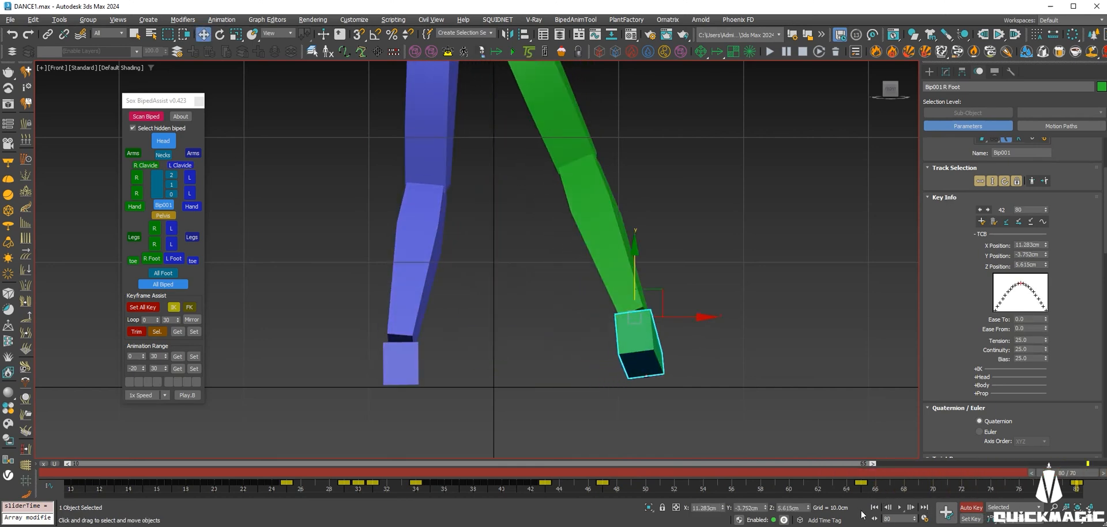
pyautogui.moveTo(877, 488); pyautogui.dragTo(1088, 509)
pyautogui.click(998, 472)
pyautogui.moveTo(899, 491); pyautogui.dragTo(849, 491)
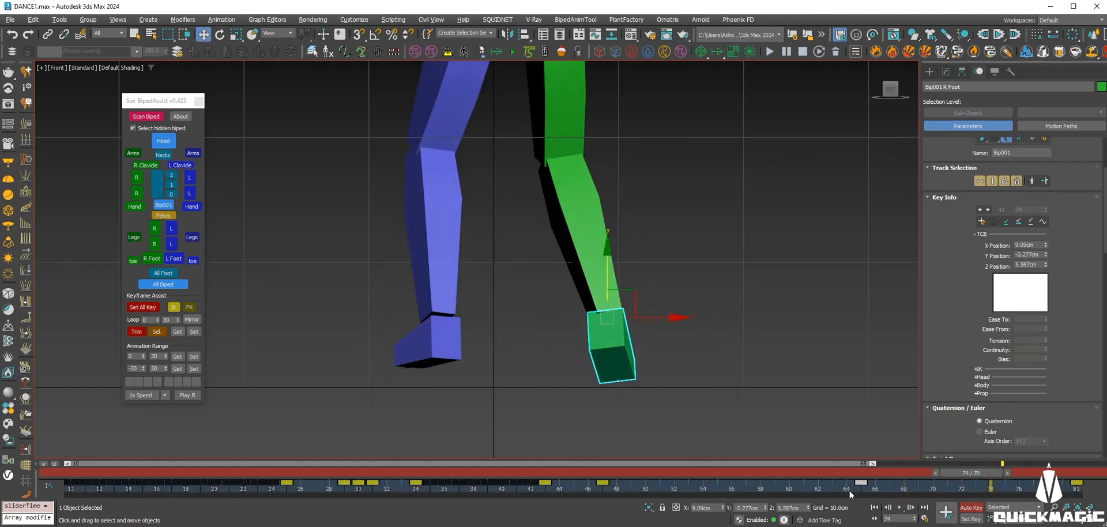
pyautogui.keyDown('shift'); pyautogui.moveTo(994, 491); pyautogui.dragTo(852, 442); pyautogui.keyUp('shift')
# At frame 74, tilt the right foot about 6° so it sits level.
pyautogui.click(901, 507)
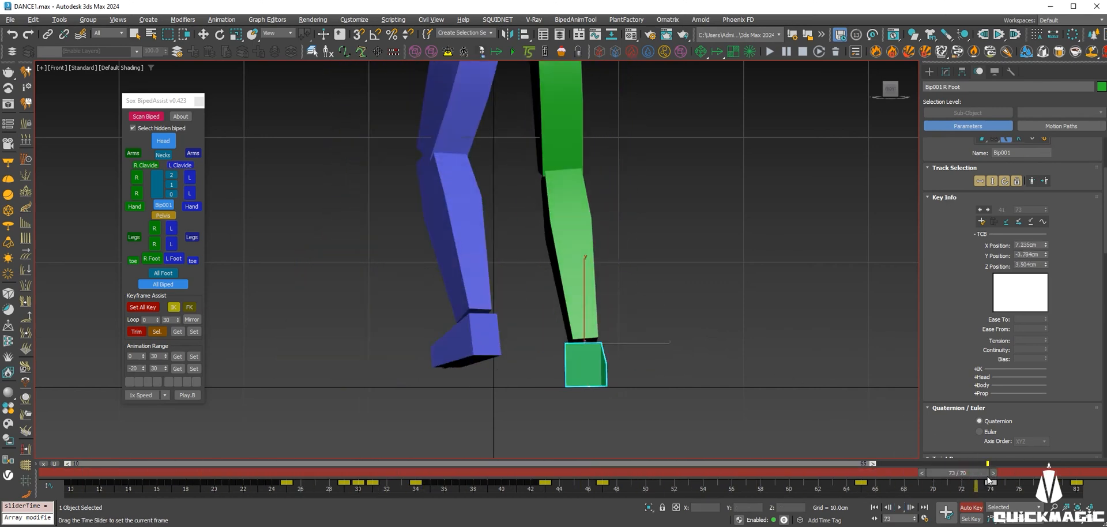
pyautogui.click(991, 477)
pyautogui.press('e')
pyautogui.click(573, 213)
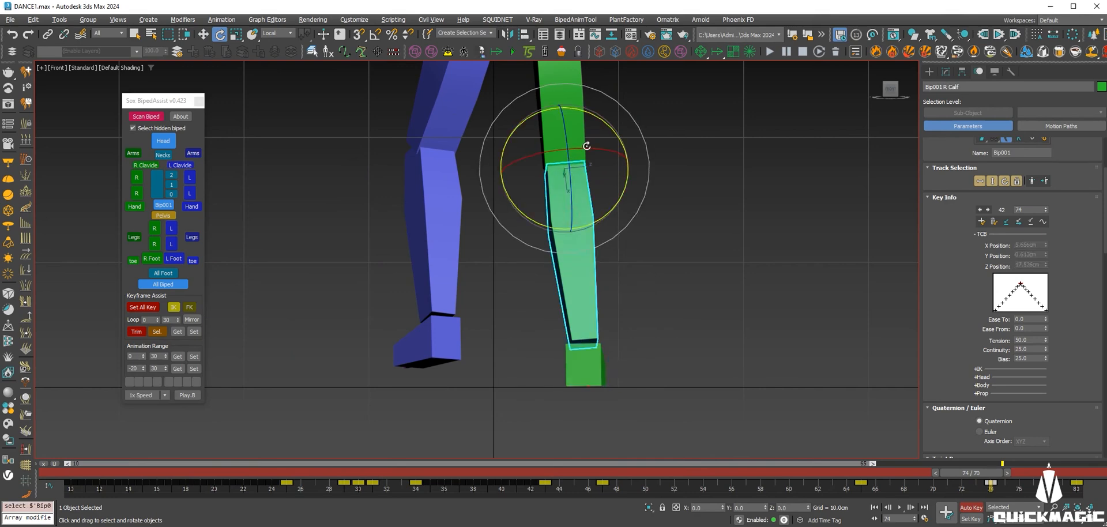
pyautogui.click(600, 347)
pyautogui.moveTo(636, 304); pyautogui.dragTo(636, 302)
# Play back from frame 66, then return to the four-viewport layout.
pyautogui.moveTo(1008, 474); pyautogui.dragTo(898, 474)
pyautogui.click(902, 508)
pyautogui.scroll(-3, 542, 299)
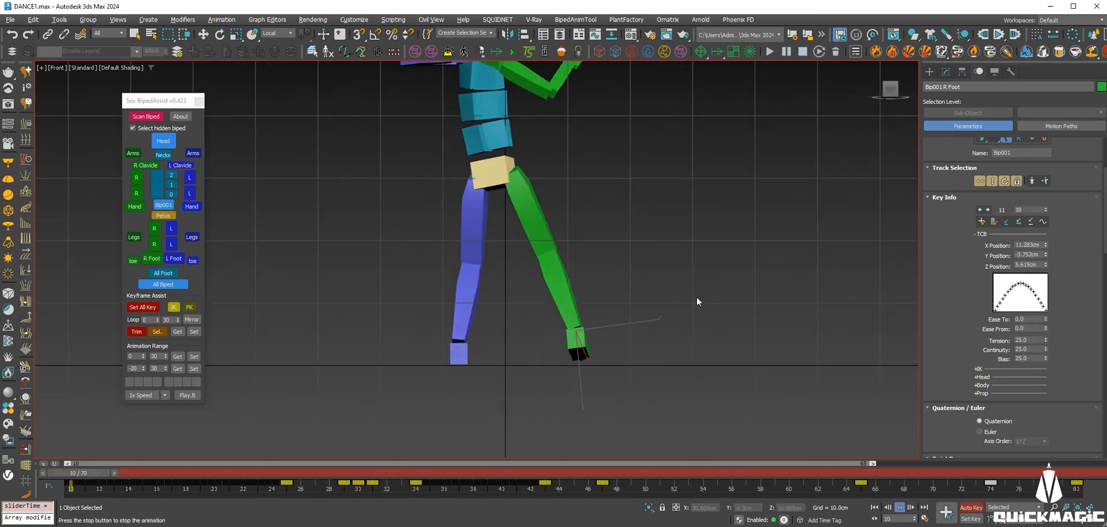
pyautogui.scroll(-2, 663, 296)
pyautogui.moveTo(663, 296); pyautogui.dragTo(648, 314, button='middle')
pyautogui.hotkey('alt', 'w')
pyautogui.middleClick(739, 325)
pyautogui.hotkey('alt', 'w')
# Deselect the right foot and start the dance playing in the perspective view.
pyautogui.keyDown('alt'); pyautogui.moveTo(742, 327); pyautogui.dragTo(673, 313, button='middle'); pyautogui.keyUp('alt')
pyautogui.click(900, 507)
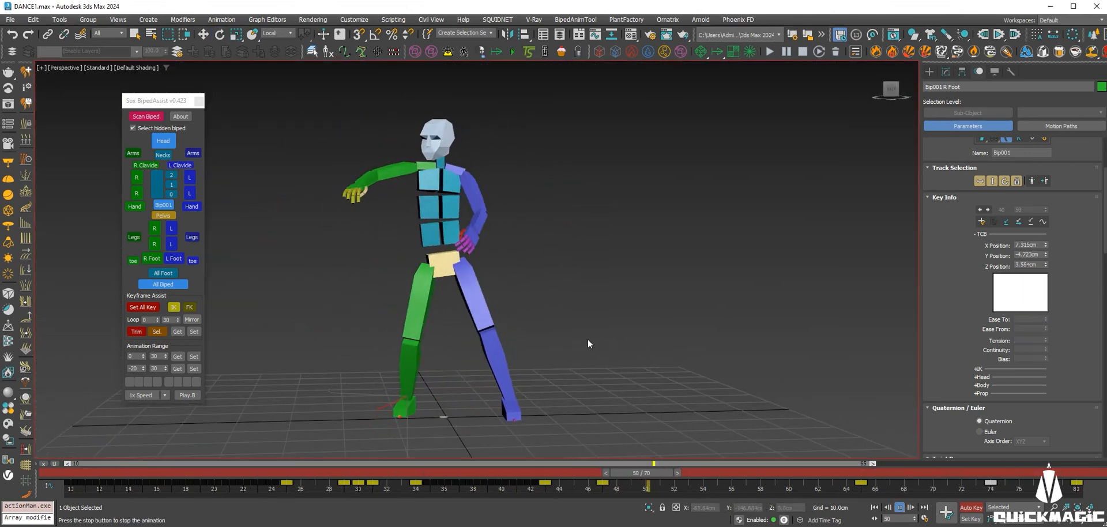
pyautogui.keyDown('alt'); pyautogui.moveTo(546, 313); pyautogui.dragTo(458, 323, button='middle'); pyautogui.keyUp('alt')
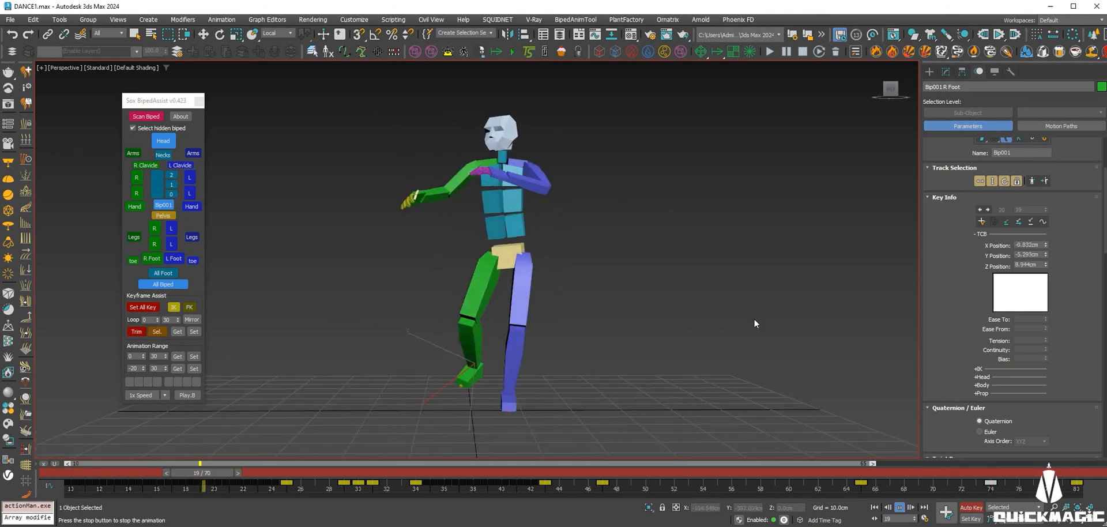
pyautogui.press('e')
pyautogui.click(705, 362)
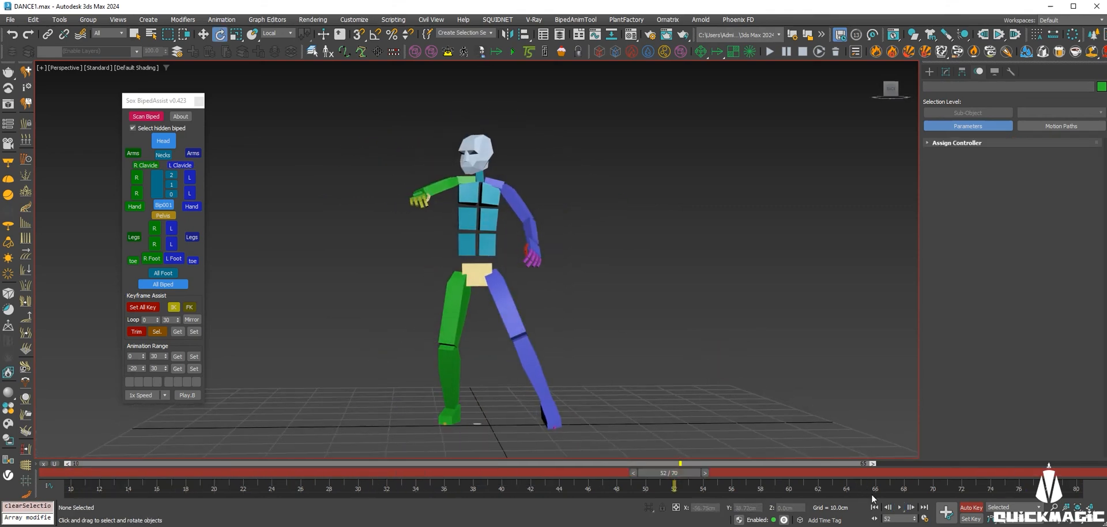
pyautogui.click(899, 508)
# Orbit around the looping dance to inspect it from front and angled views.
pyautogui.scroll(-3, 587, 317)
pyautogui.moveTo(597, 318)
pyautogui.keyDown('alt'); pyautogui.mouseDown(button='middle')
pyautogui.moveTo(679, 326)
pyautogui.moveTo(599, 313)
pyautogui.mouseUp(button='middle'); pyautogui.keyUp('alt')
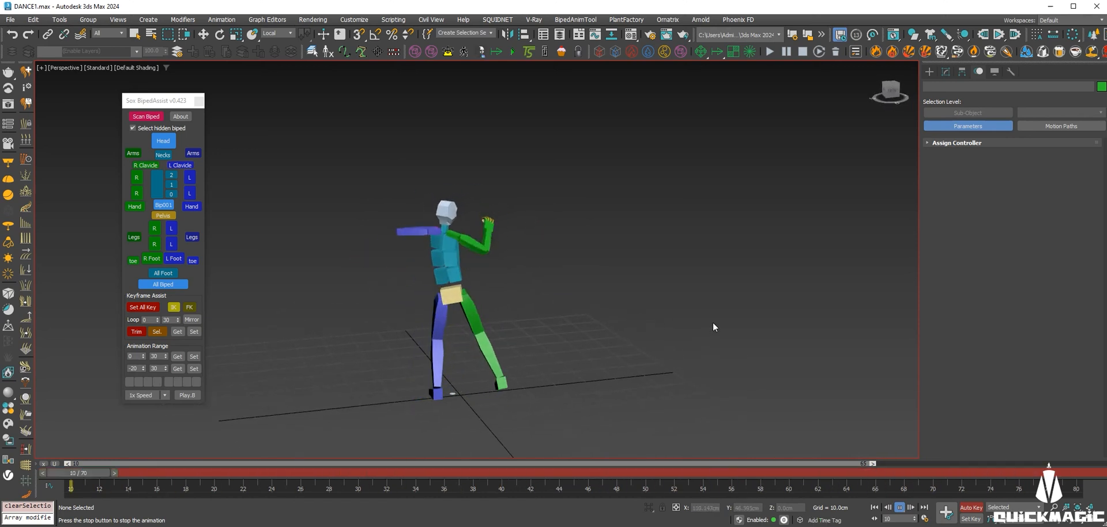
pyautogui.keyDown('alt'); pyautogui.moveTo(713, 321); pyautogui.dragTo(544, 326, button='middle'); pyautogui.keyUp('alt')
pyautogui.scroll(3, 537, 317)
pyautogui.scroll(-3, 547, 313)
pyautogui.scroll(3, 542, 332)
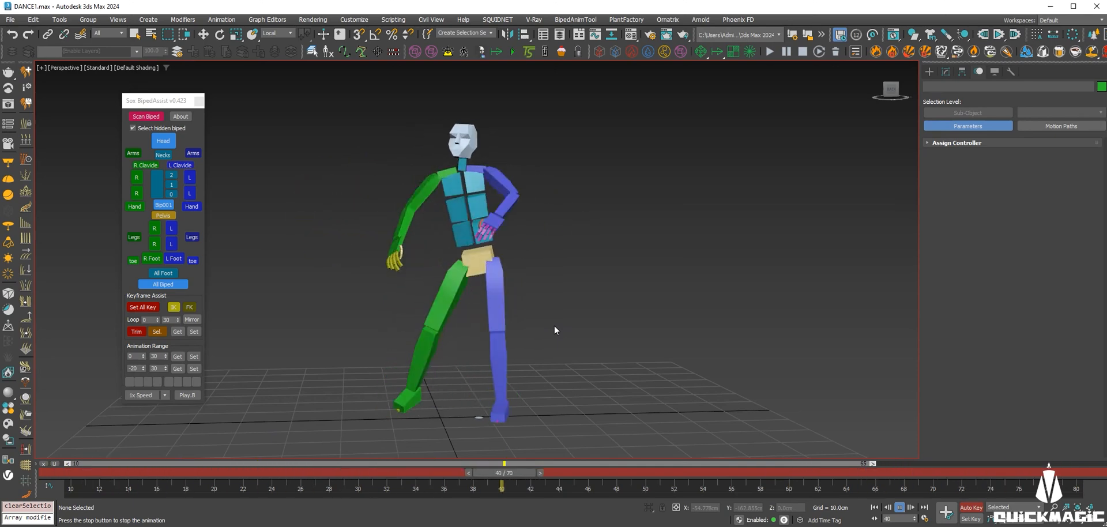
pyautogui.keyDown('alt'); pyautogui.moveTo(608, 316); pyautogui.dragTo(601, 282, button='middle'); pyautogui.keyUp('alt')
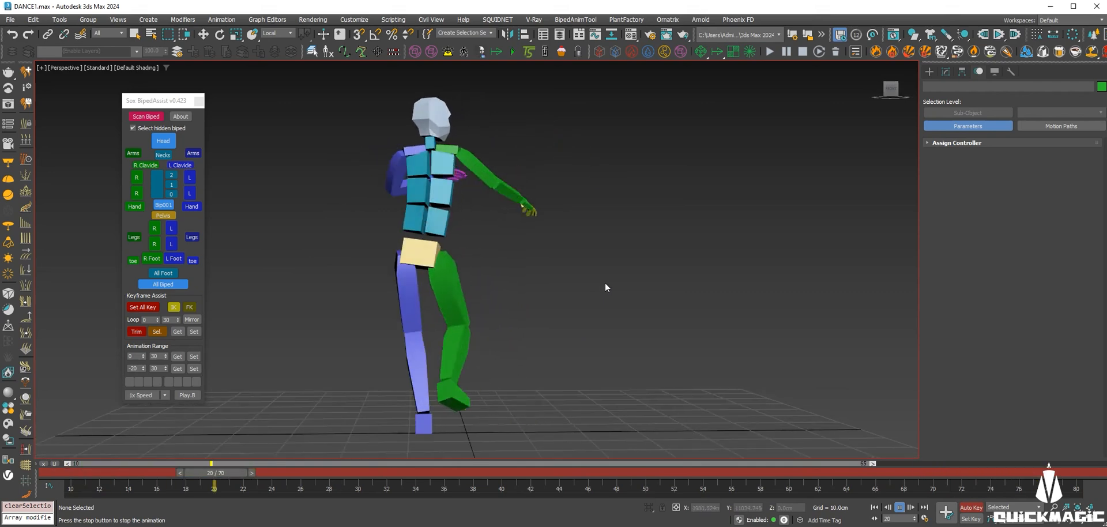
pyautogui.keyDown('alt'); pyautogui.moveTo(535, 300); pyautogui.dragTo(610, 300, button='middle'); pyautogui.keyUp('alt')
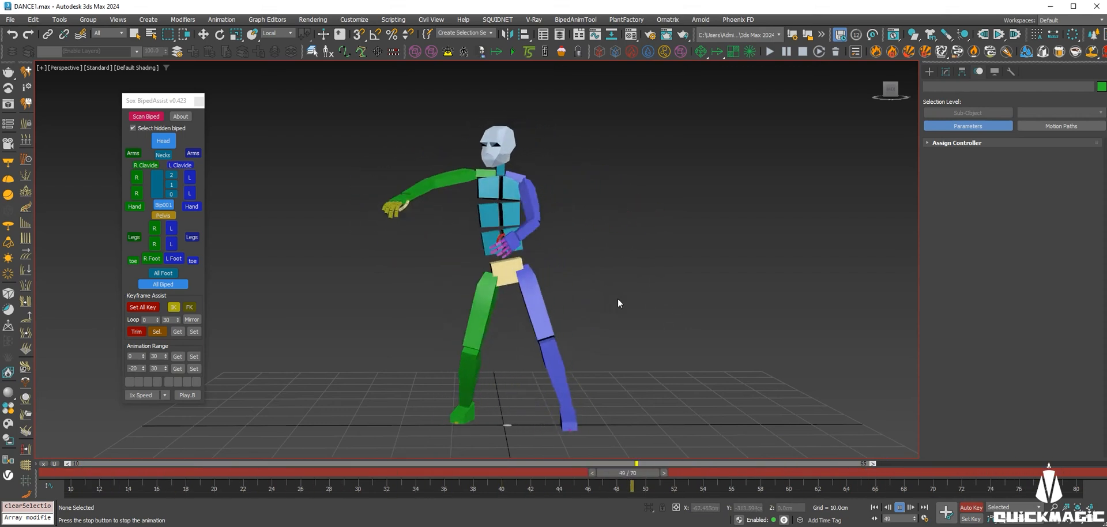
pyautogui.keyDown('alt'); pyautogui.moveTo(615, 294); pyautogui.dragTo(588, 288, button='middle'); pyautogui.keyUp('alt')
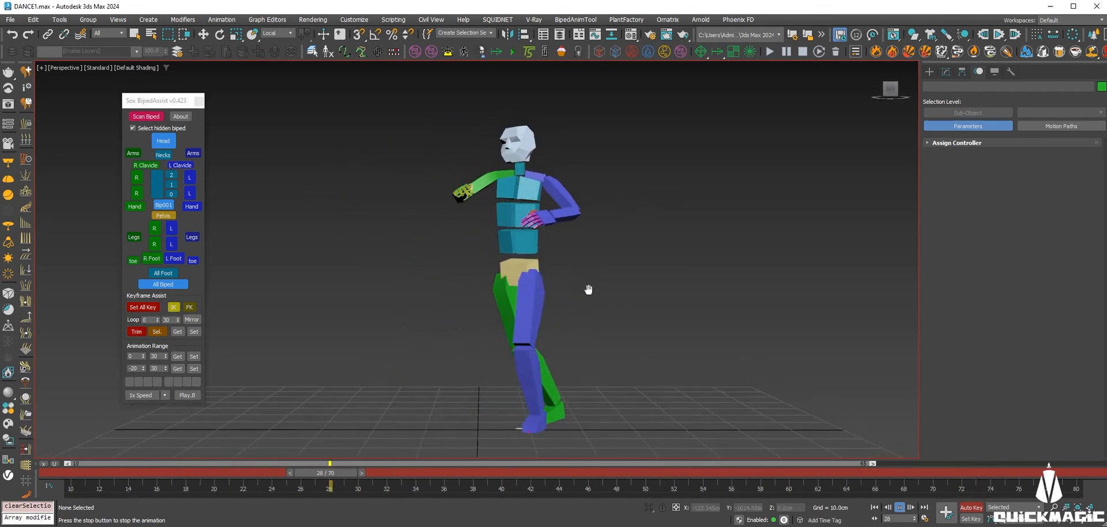